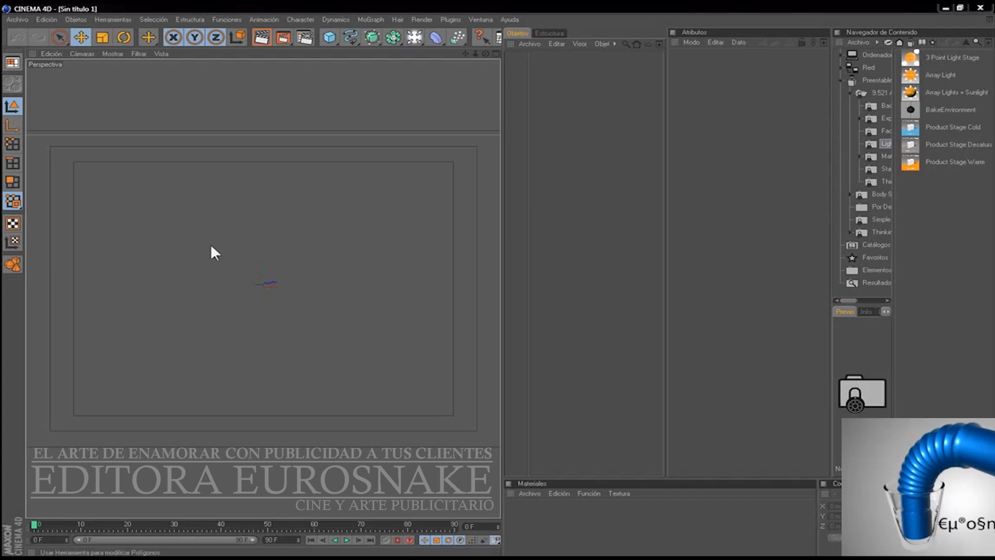
Step: Add a cylinder, set its height segments to 10, and convert it to an editable polygon object
{"action": "left_click", "coordinate": [330, 36]}
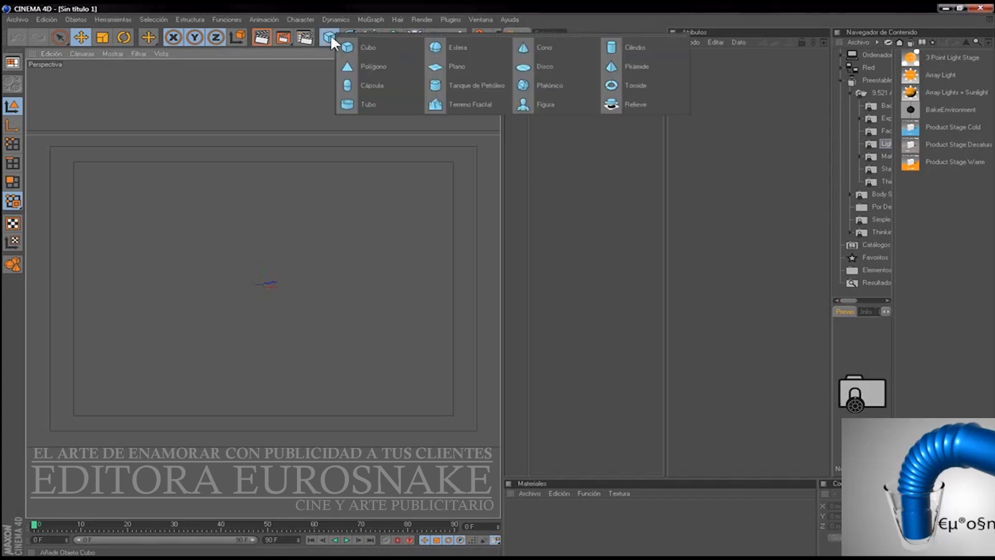
{"action": "left_click", "coordinate": [621, 50]}
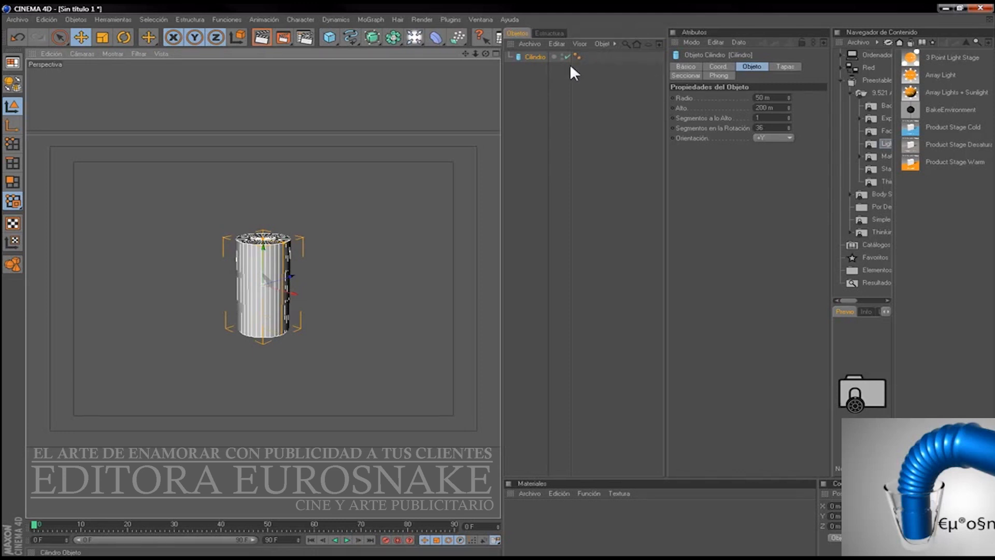
{"action": "left_click", "coordinate": [766, 118]}
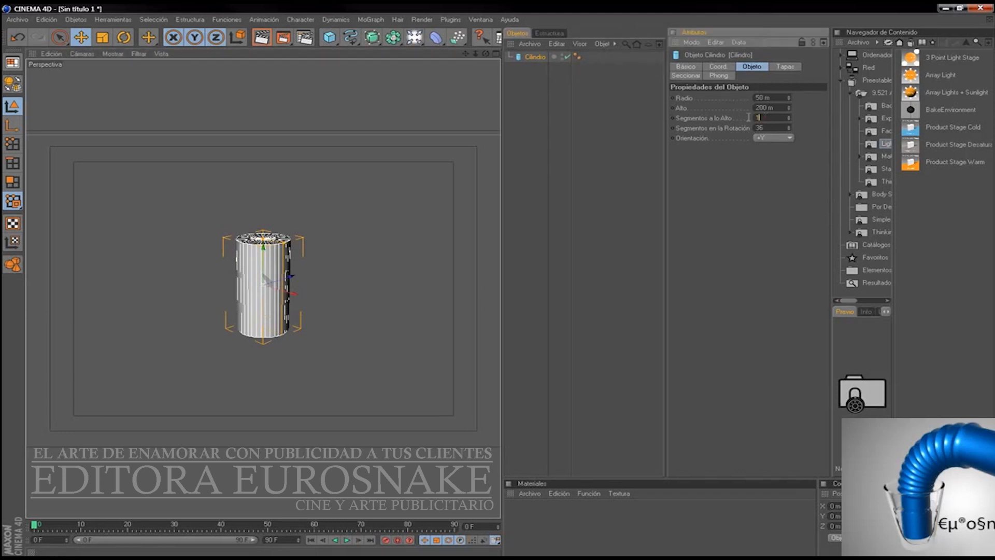
{"action": "type", "text": "0c"}
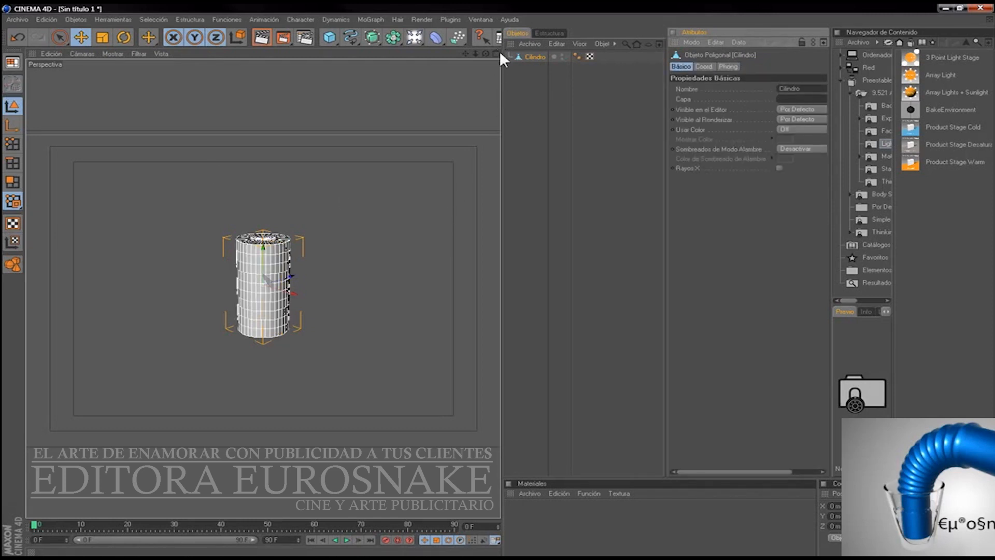
Step: Widen the cylinder in the front view by moving each side's points outward along X, with hidden points included in the rectangle selection
{"action": "left_click", "coordinate": [496, 53]}
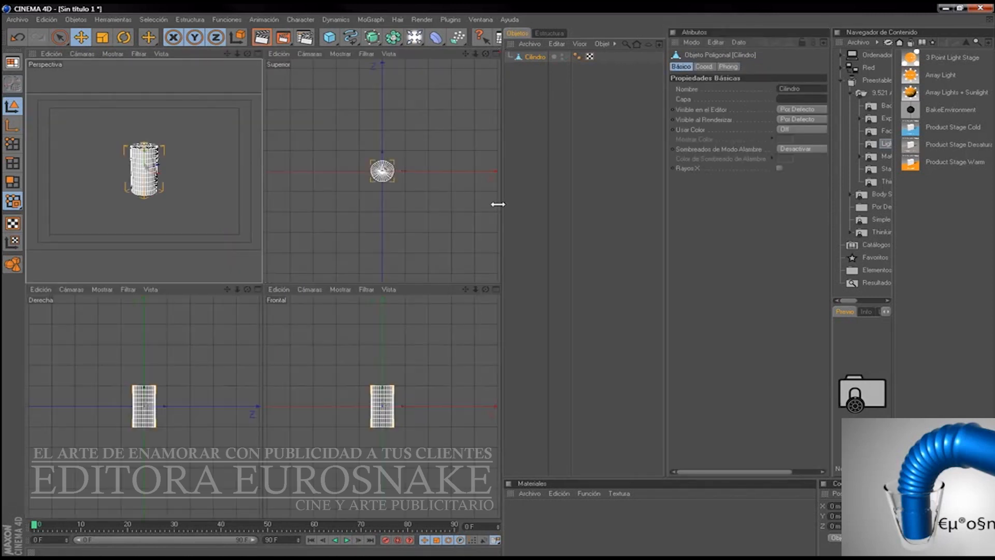
{"action": "left_click", "coordinate": [496, 289]}
{"action": "left_click_drag", "start_coordinate": [475, 53], "coordinate": [523, 53]}
{"action": "left_click", "coordinate": [13, 144]}
{"action": "left_click_drag", "start_coordinate": [59, 35], "coordinate": [98, 44]}
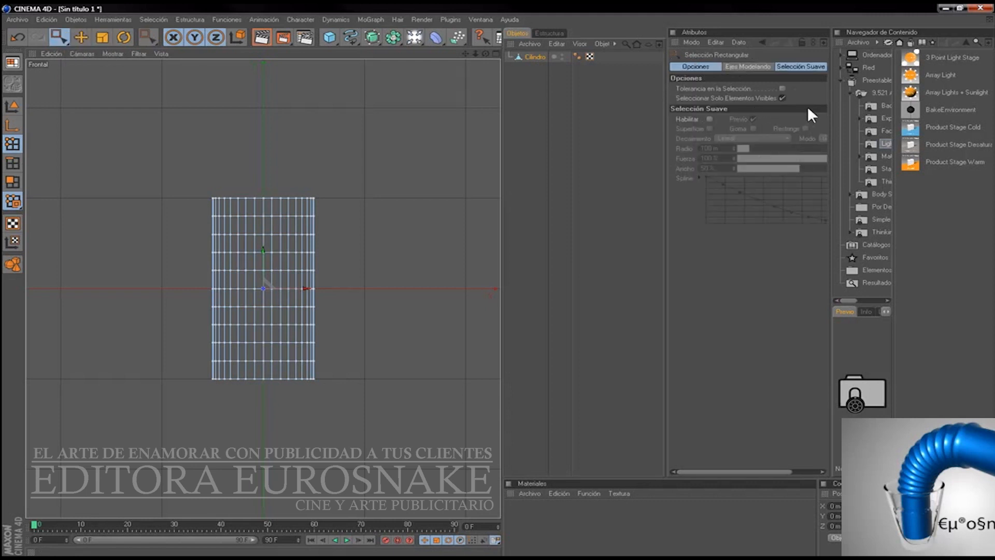
{"action": "left_click", "coordinate": [782, 97]}
{"action": "left_click_drag", "start_coordinate": [402, 137], "coordinate": [269, 413]}
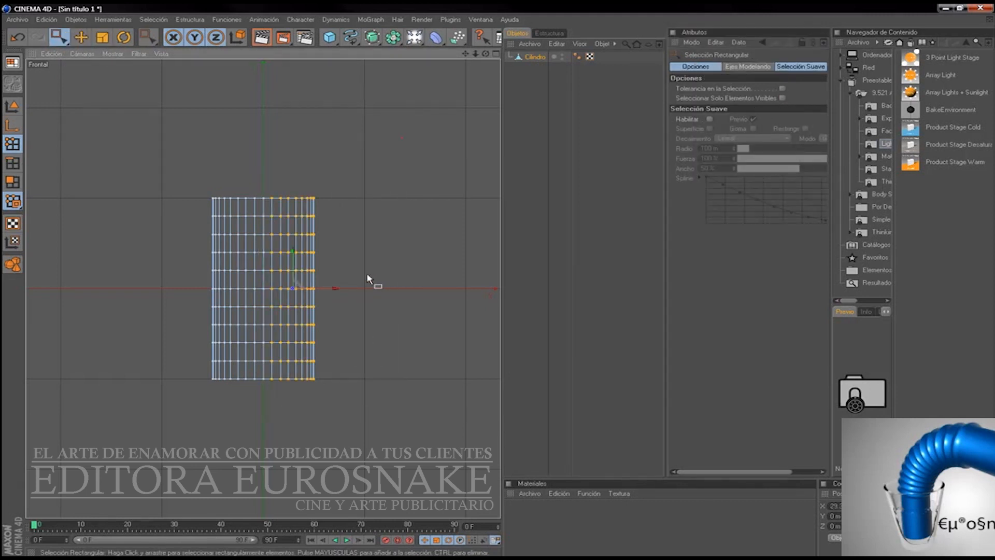
{"action": "left_click_drag", "start_coordinate": [334, 288], "coordinate": [388, 288]}
{"action": "left_click_drag", "start_coordinate": [158, 146], "coordinate": [263, 446]}
{"action": "left_click_drag", "start_coordinate": [276, 289], "coordinate": [226, 289]}
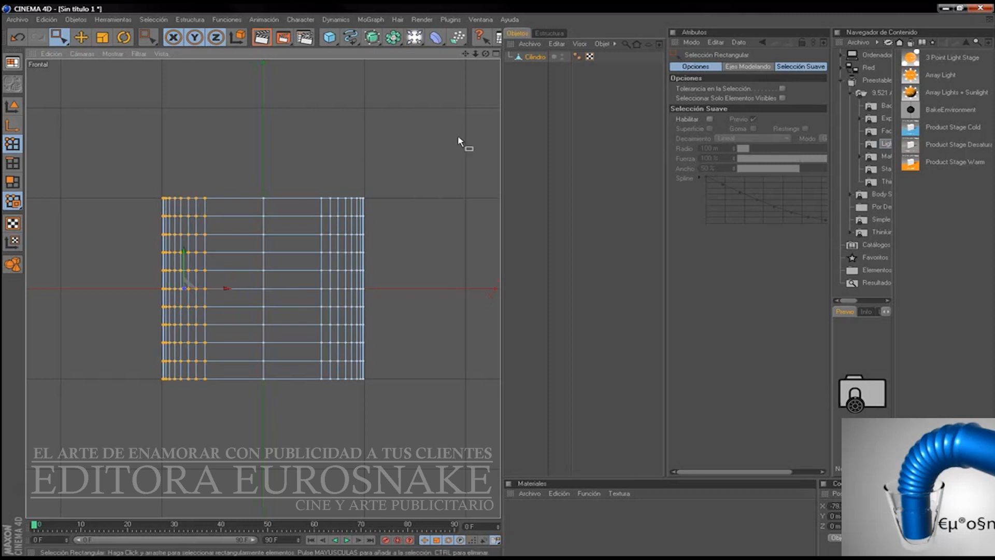
Step: Select the polygons of the widened cylinder's bottom cap in the perspective view with Live Selection
{"action": "left_click", "coordinate": [496, 53]}
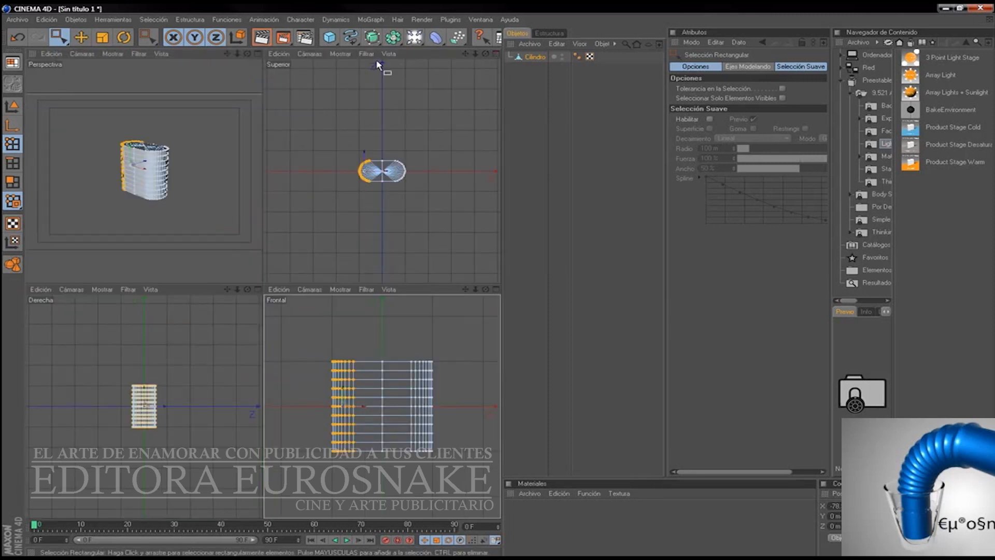
{"action": "left_click", "coordinate": [258, 54]}
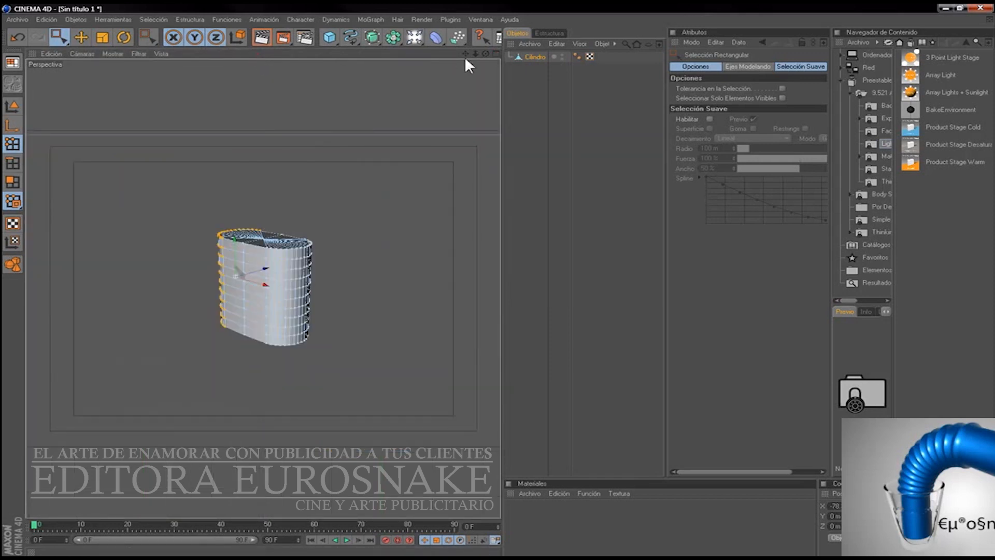
{"action": "left_click_drag", "start_coordinate": [486, 54], "coordinate": [486, 20]}
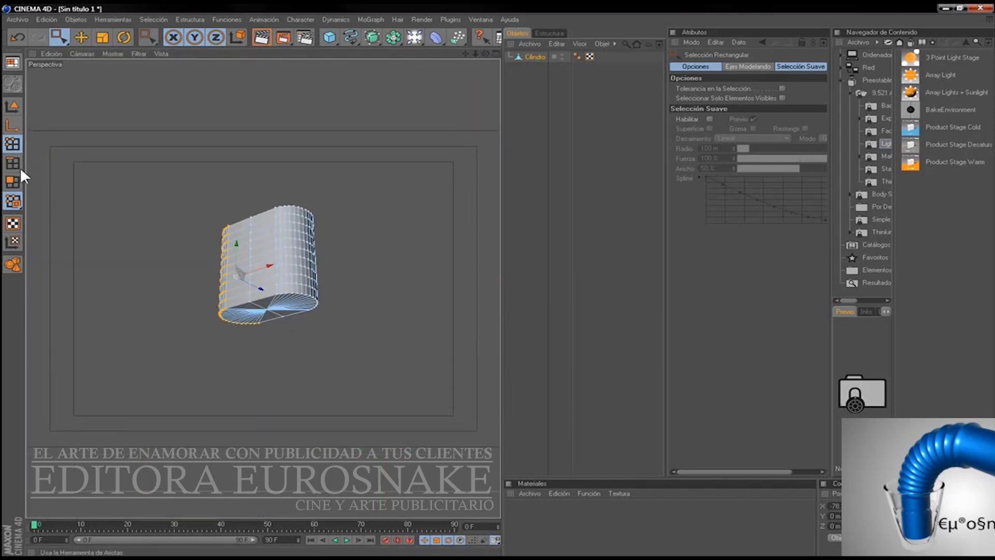
{"action": "left_click", "coordinate": [13, 181]}
{"action": "left_click_drag", "start_coordinate": [56, 33], "coordinate": [78, 42]}
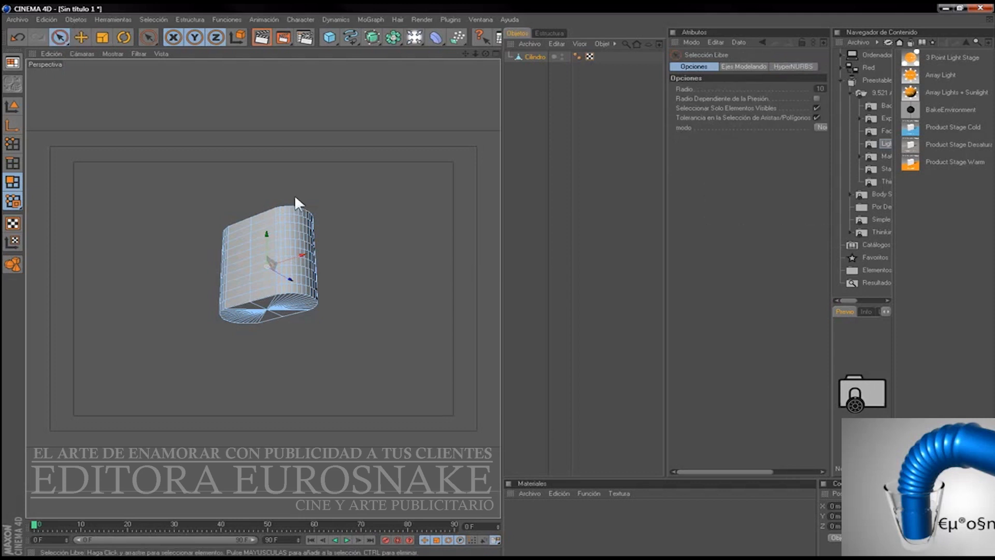
{"action": "left_click_drag", "start_coordinate": [485, 53], "coordinate": [490, 49]}
{"action": "left_click", "coordinate": [268, 310]}
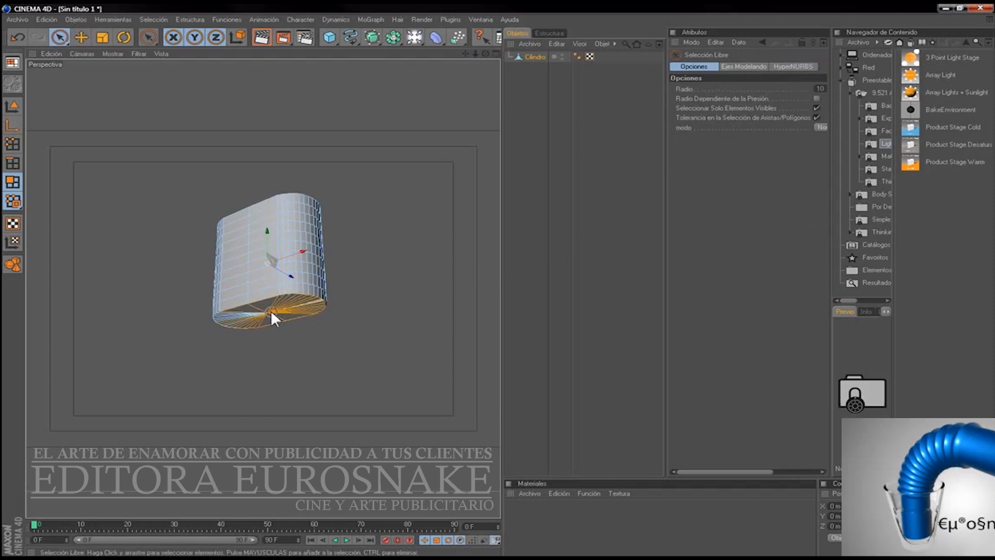
Step: Try to bevel the selected bottom cap with a 5 m extrusion and 5 m inner offset
{"action": "left_click", "coordinate": [190, 19]}
{"action": "left_click", "coordinate": [208, 241]}
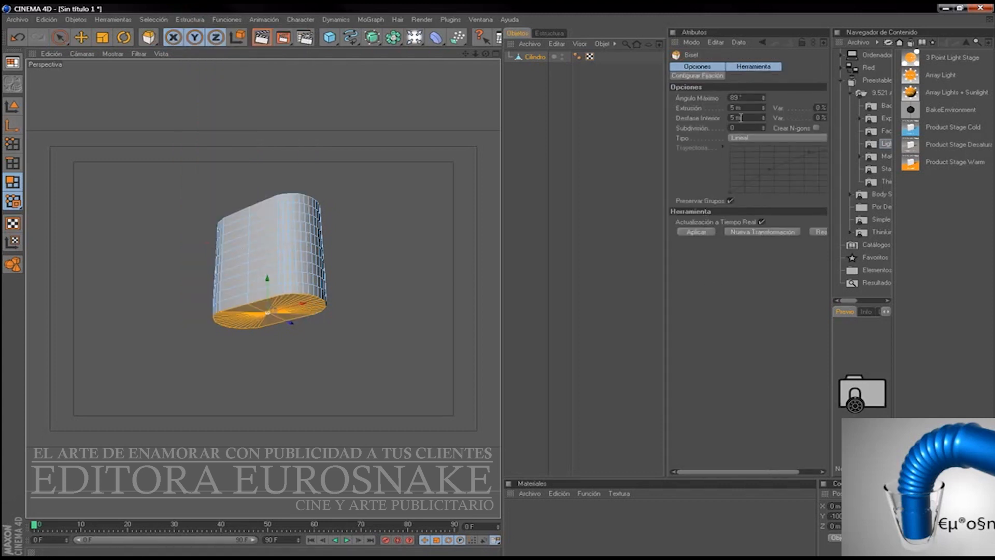
{"action": "left_click", "coordinate": [696, 231]}
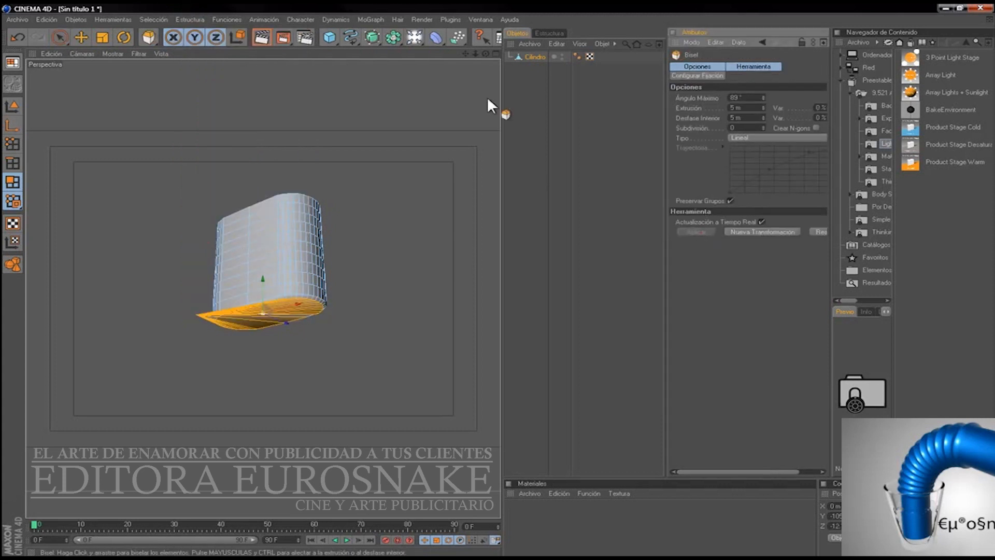
{"action": "left_click_drag", "start_coordinate": [485, 53], "coordinate": [510, 70]}
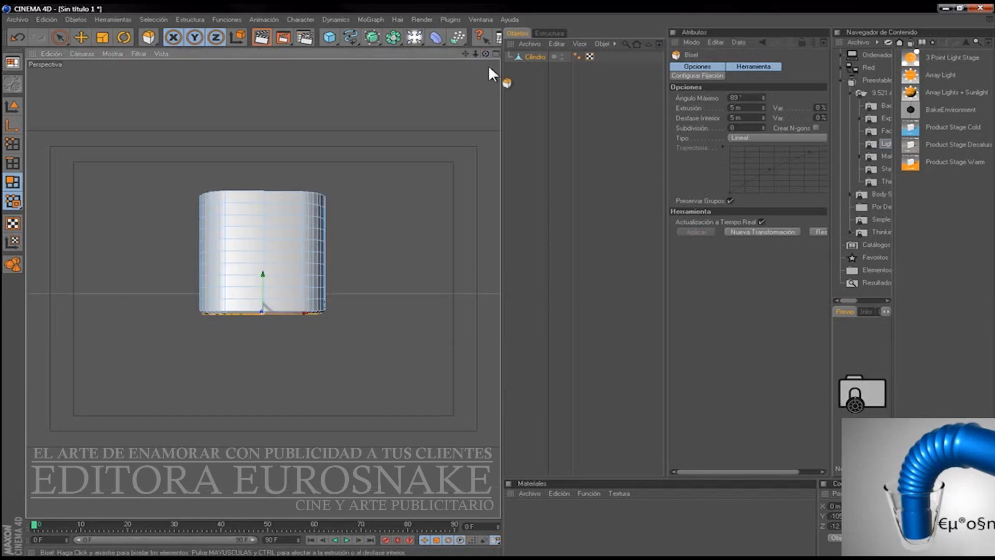
{"action": "key", "text": "ctrl+z"}
Step: Complete the bottom cap's polygon selection and bevel it with a 5 m extrusion and 5 m inner offset
{"action": "left_click_drag", "start_coordinate": [485, 53], "coordinate": [492, 70]}
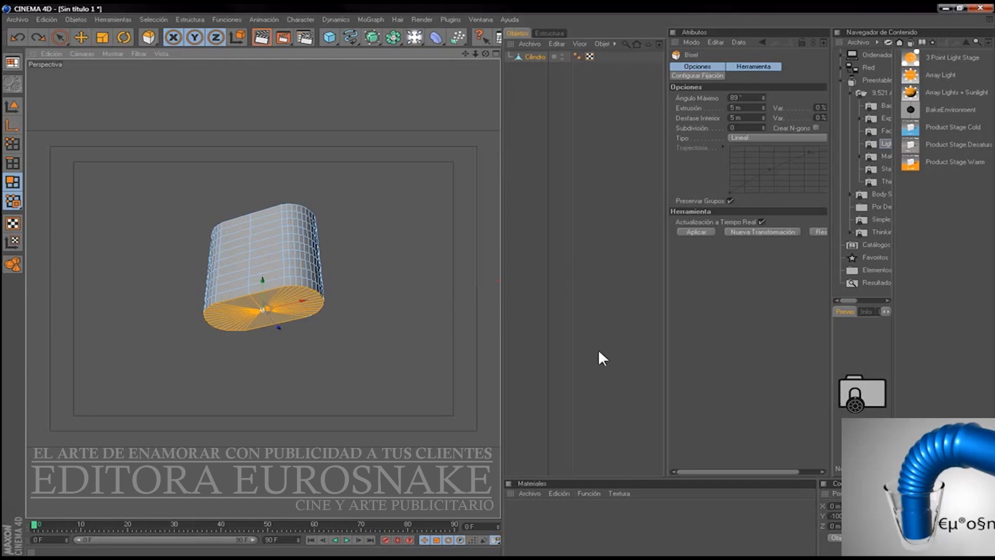
{"action": "left_click", "coordinate": [60, 37]}
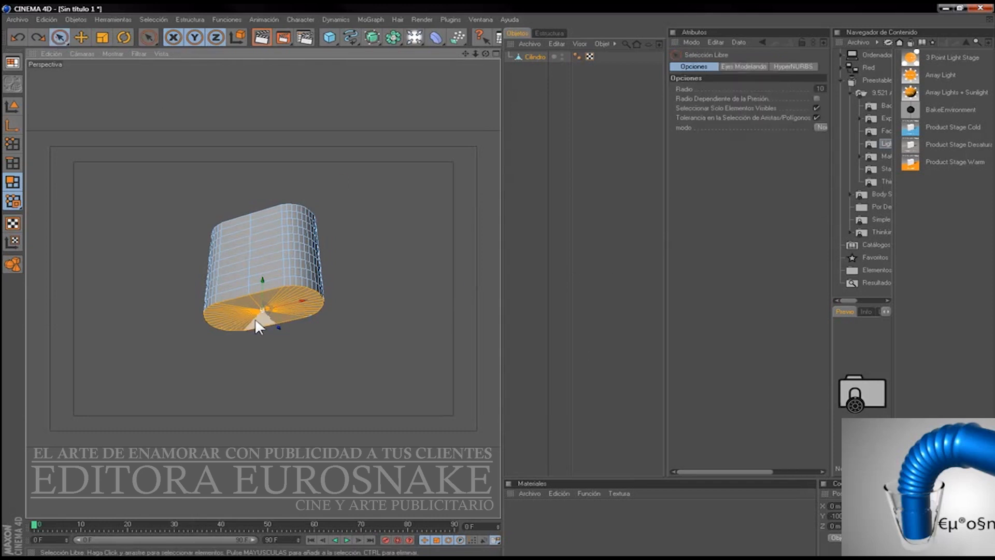
{"action": "left_click", "coordinate": [249, 311]}
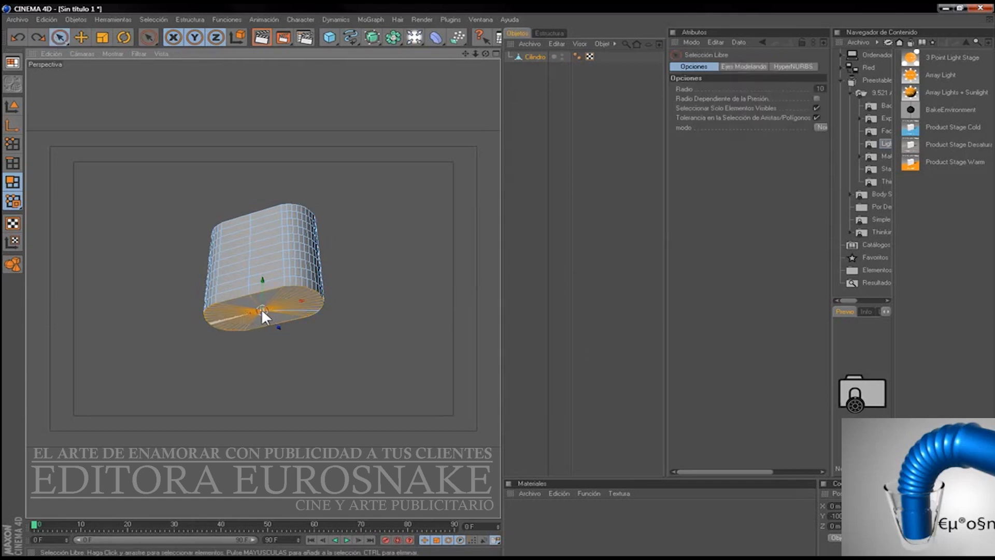
{"action": "left_click_drag", "start_coordinate": [261, 309], "coordinate": [328, 309]}
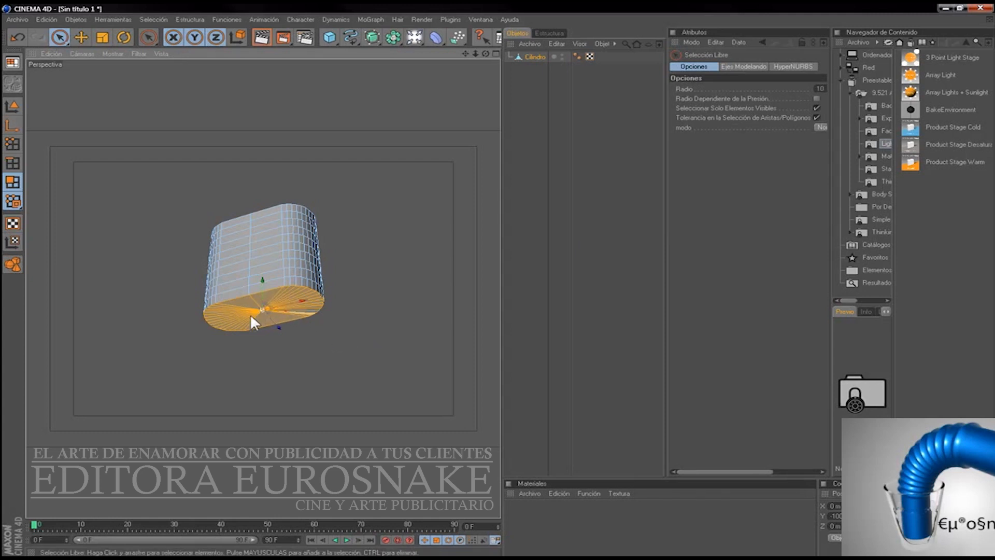
{"action": "left_click", "coordinate": [178, 21]}
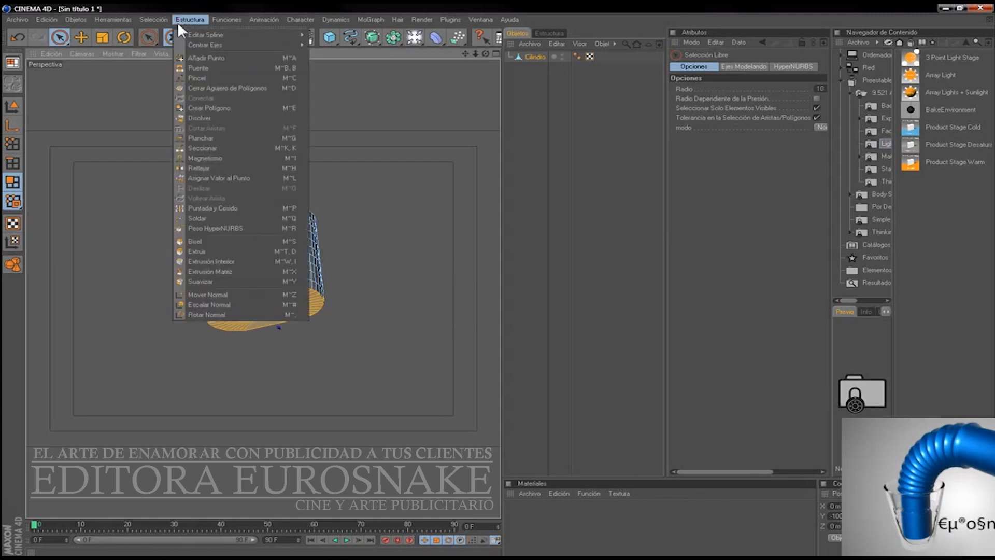
{"action": "left_click", "coordinate": [197, 242]}
{"action": "left_click", "coordinate": [689, 232]}
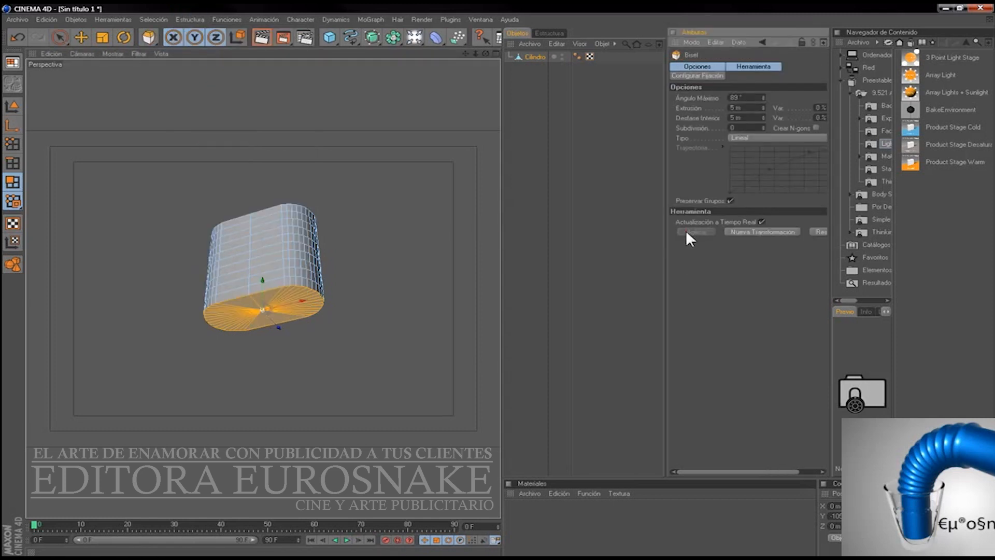
{"action": "left_click_drag", "start_coordinate": [486, 52], "coordinate": [486, 51]}
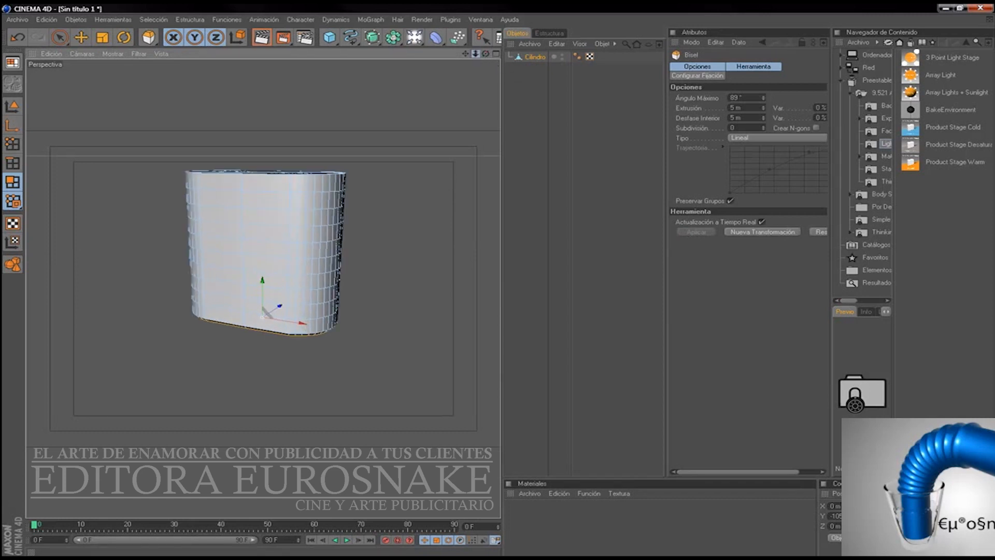
Step: Shift rows of points on the mesh's right side along X in the front view to form a wavy profile narrowing toward the top
{"action": "left_click", "coordinate": [496, 52]}
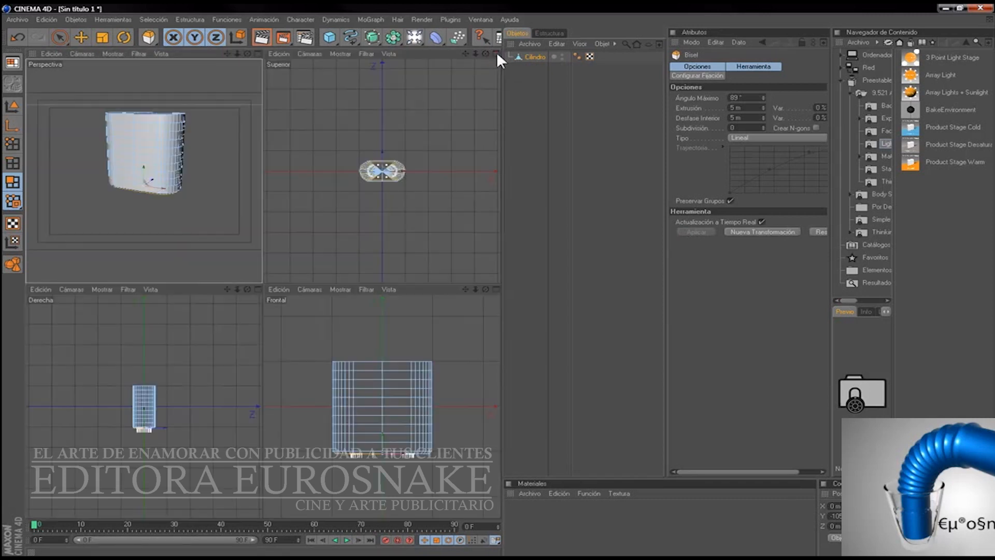
{"action": "left_click", "coordinate": [495, 288]}
{"action": "left_click", "coordinate": [13, 142]}
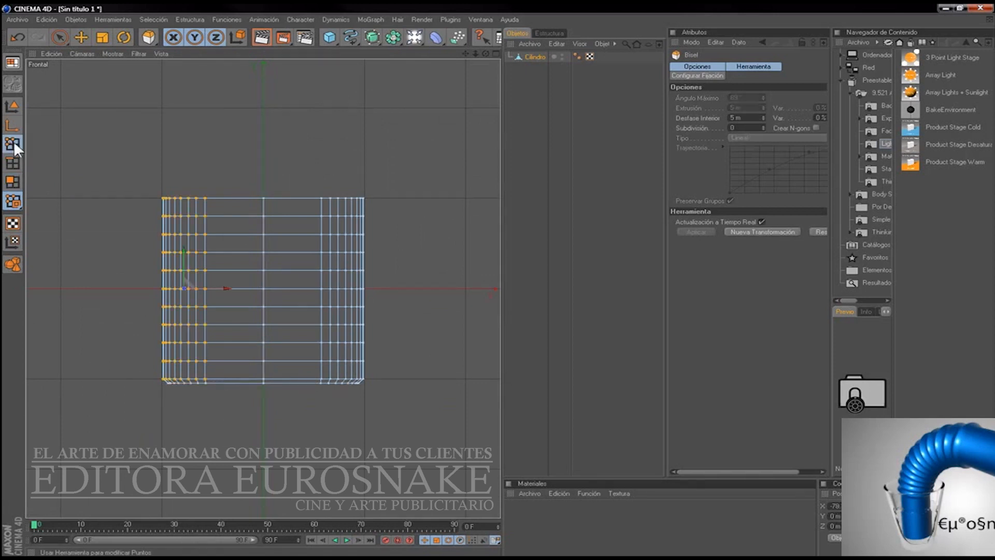
{"action": "left_click_drag", "start_coordinate": [56, 35], "coordinate": [92, 47]}
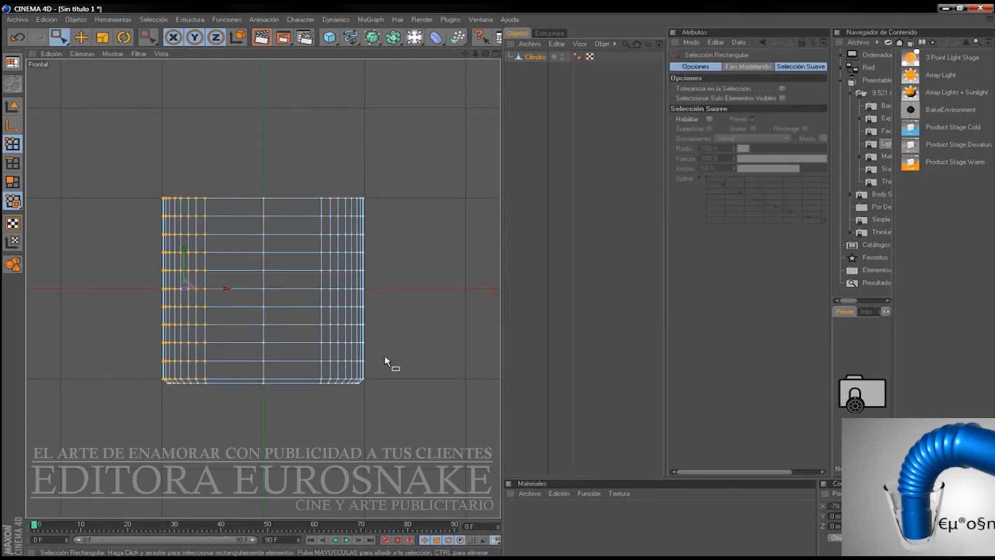
{"action": "left_click_drag", "start_coordinate": [385, 355], "coordinate": [320, 348]}
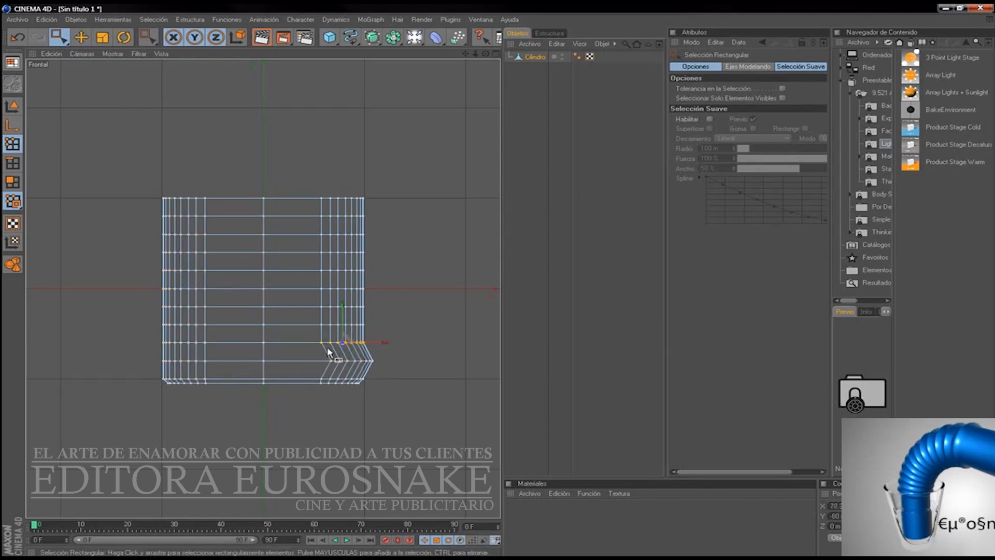
{"action": "left_click_drag", "start_coordinate": [380, 340], "coordinate": [339, 324]}
{"action": "left_click_drag", "start_coordinate": [379, 282], "coordinate": [312, 279]}
{"action": "mouse_move", "coordinate": [383, 271]}
{"action": "left_mouse_down"}
{"action": "mouse_move", "coordinate": [258, 270]}
{"action": "mouse_move", "coordinate": [369, 270]}
{"action": "left_mouse_up"}
{"action": "left_click_drag", "start_coordinate": [383, 228], "coordinate": [365, 216]}
{"action": "left_click_drag", "start_coordinate": [385, 180], "coordinate": [304, 207]}
{"action": "left_click_drag", "start_coordinate": [370, 197], "coordinate": [347, 198]}
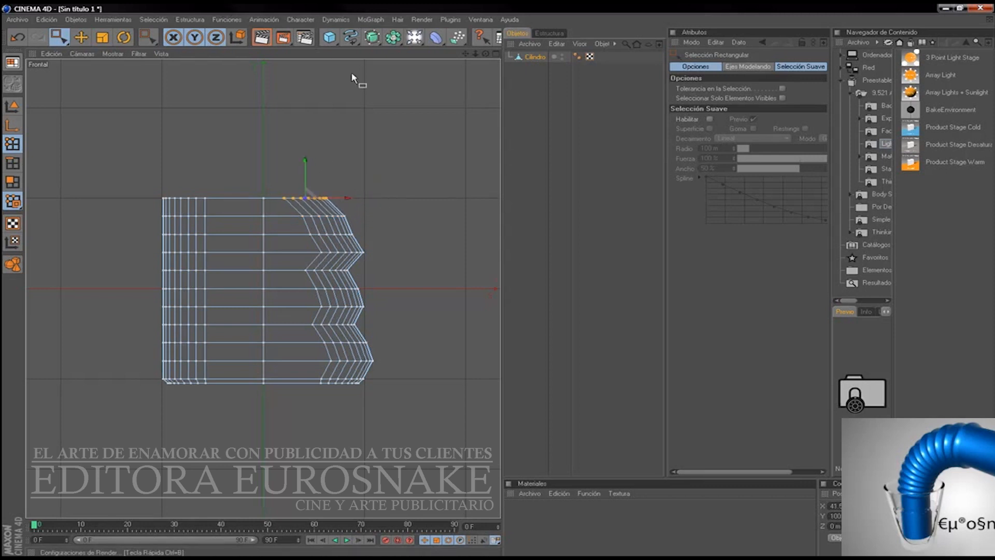
Step: Delete the points of the mesh's left half, keeping only the wavy right half
{"action": "left_click", "coordinate": [495, 54]}
{"action": "left_click_drag", "start_coordinate": [475, 54], "coordinate": [476, 51]}
{"action": "left_click_drag", "start_coordinate": [309, 80], "coordinate": [381, 228]}
{"action": "key", "text": "Delete"}
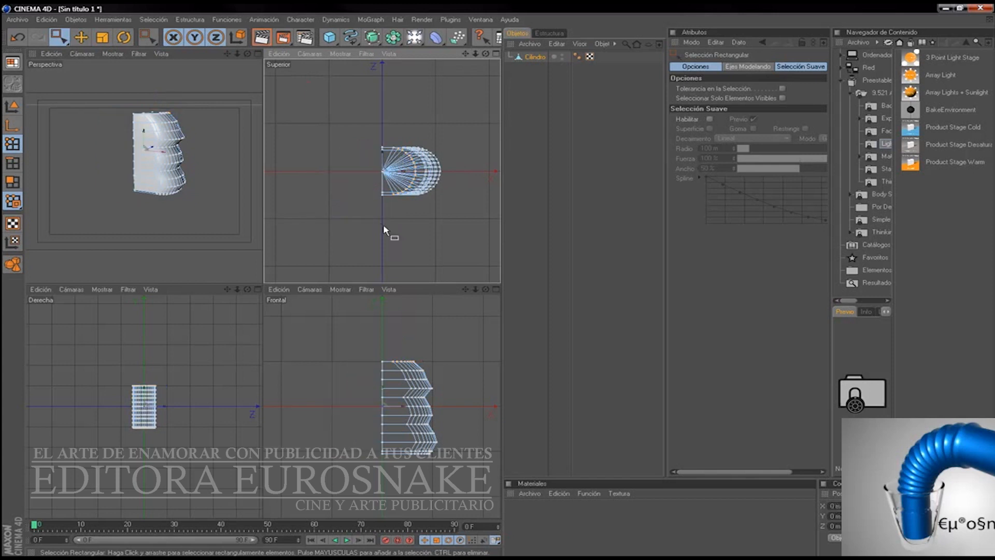
Step: Add a Symmetry object, delete the stray array object, and nest the half cylinder under the Symmetry object
{"action": "left_click", "coordinate": [391, 33]}
{"action": "left_click", "coordinate": [393, 37]}
{"action": "left_click", "coordinate": [527, 67]}
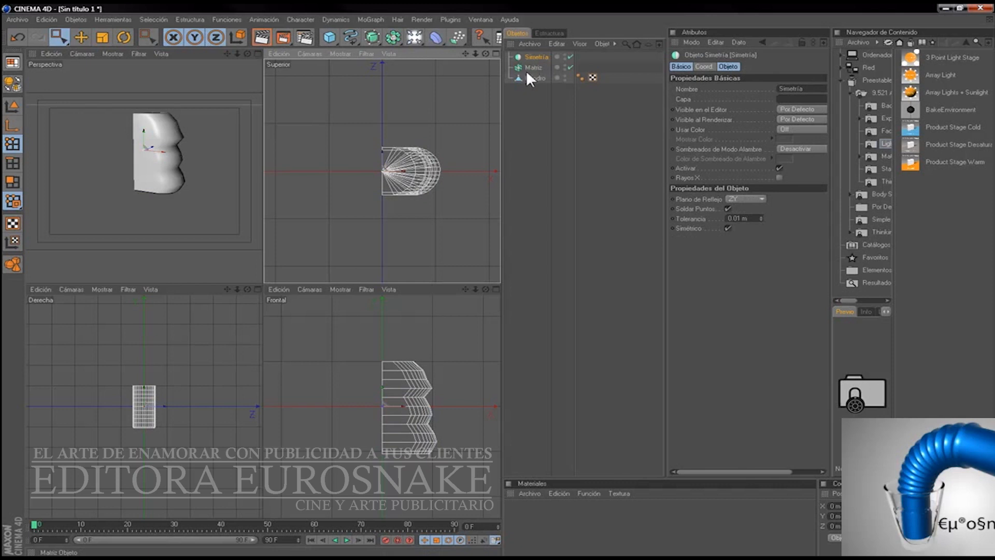
{"action": "left_click", "coordinate": [533, 66]}
{"action": "key", "text": "Delete"}
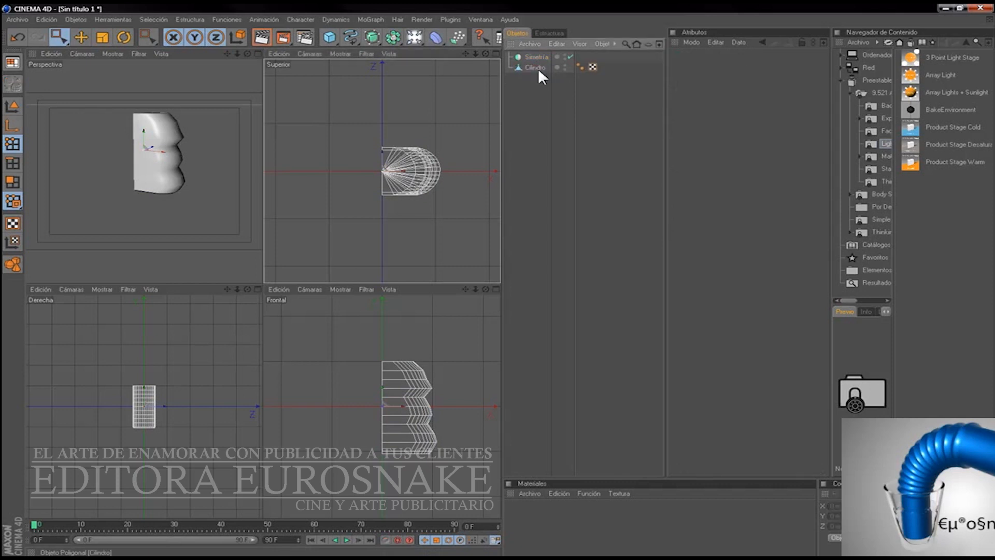
{"action": "left_click_drag", "start_coordinate": [534, 69], "coordinate": [518, 55]}
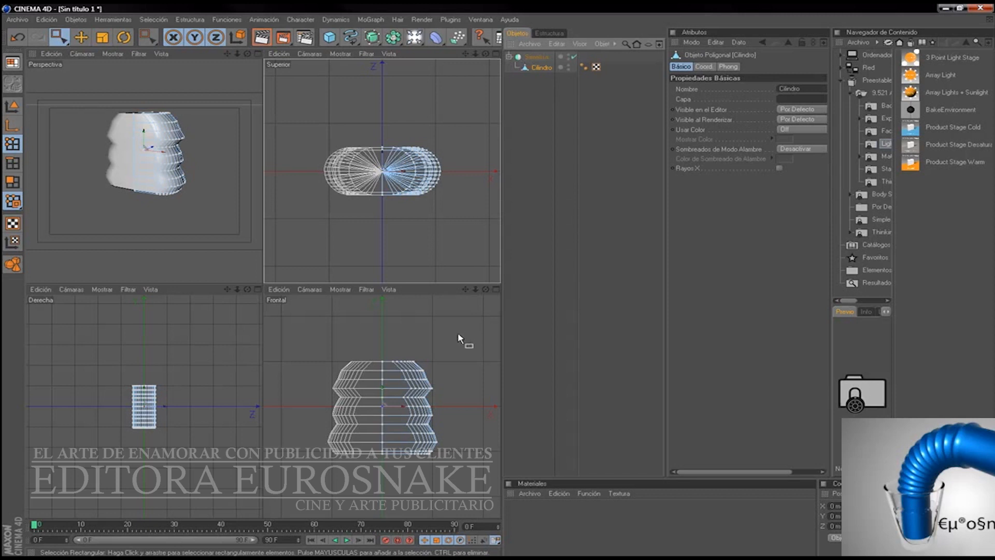
Step: Add a HyperNURBS object and nest the Symmetry object under it to smooth the mesh
{"action": "left_click", "coordinate": [495, 289]}
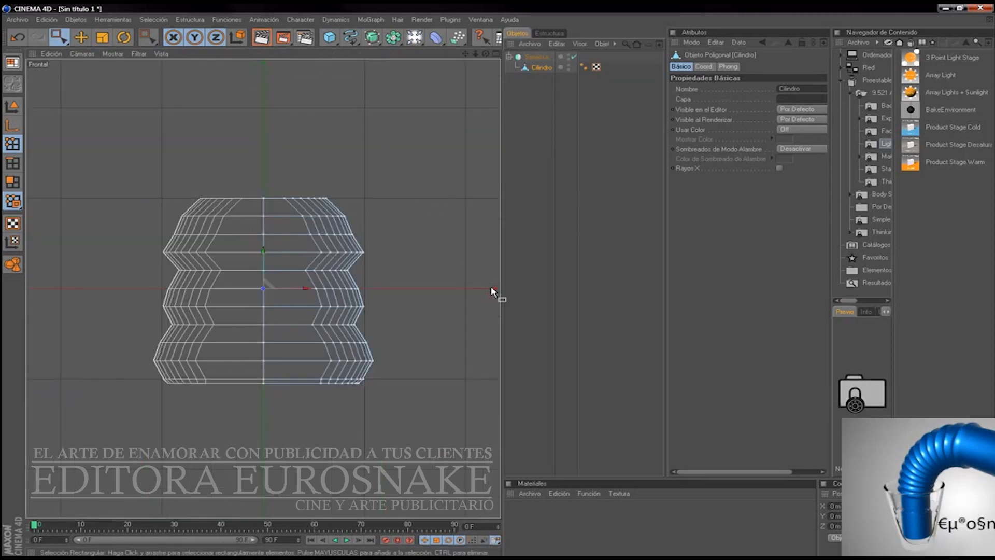
{"action": "left_click", "coordinate": [371, 38]}
{"action": "left_click_drag", "start_coordinate": [544, 67], "coordinate": [543, 56]}
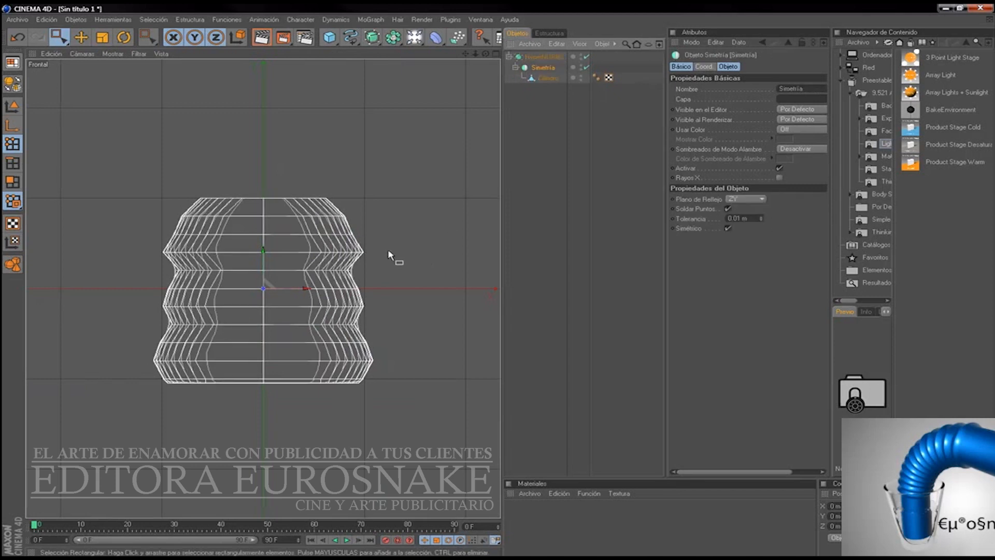
Step: Pull the rows of points at the half cylinder's two grooves inward along X to deepen the waves
{"action": "left_click", "coordinate": [547, 77]}
{"action": "left_click_drag", "start_coordinate": [373, 227], "coordinate": [303, 239]}
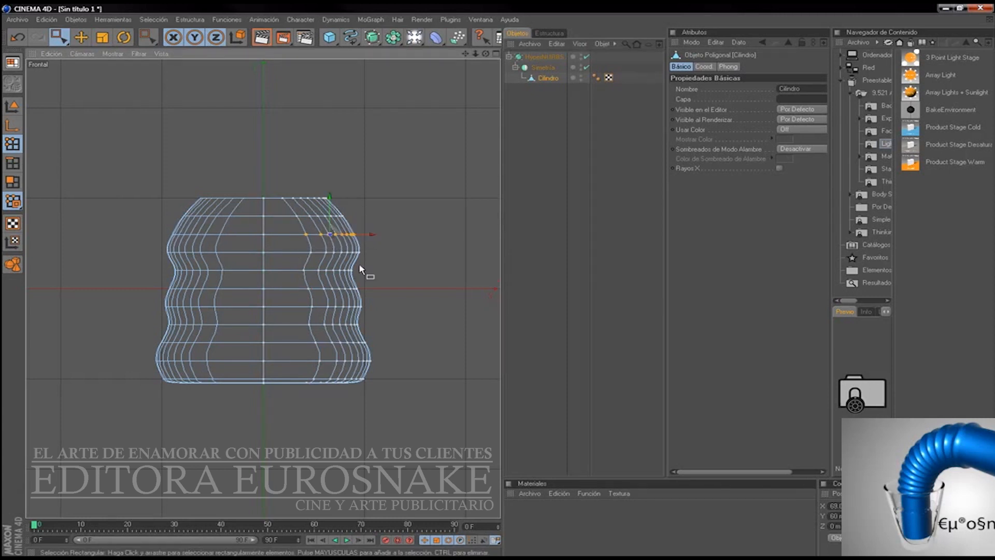
{"action": "mouse_move", "coordinate": [364, 265]}
{"action": "left_mouse_down"}
{"action": "mouse_move", "coordinate": [293, 285]}
{"action": "mouse_move", "coordinate": [371, 270]}
{"action": "mouse_move", "coordinate": [363, 269]}
{"action": "left_mouse_up"}
{"action": "left_click_drag", "start_coordinate": [383, 317], "coordinate": [302, 333]}
{"action": "mouse_move", "coordinate": [375, 325]}
{"action": "left_mouse_down"}
{"action": "mouse_move", "coordinate": [360, 324]}
{"action": "mouse_move", "coordinate": [368, 323]}
{"action": "left_mouse_up"}
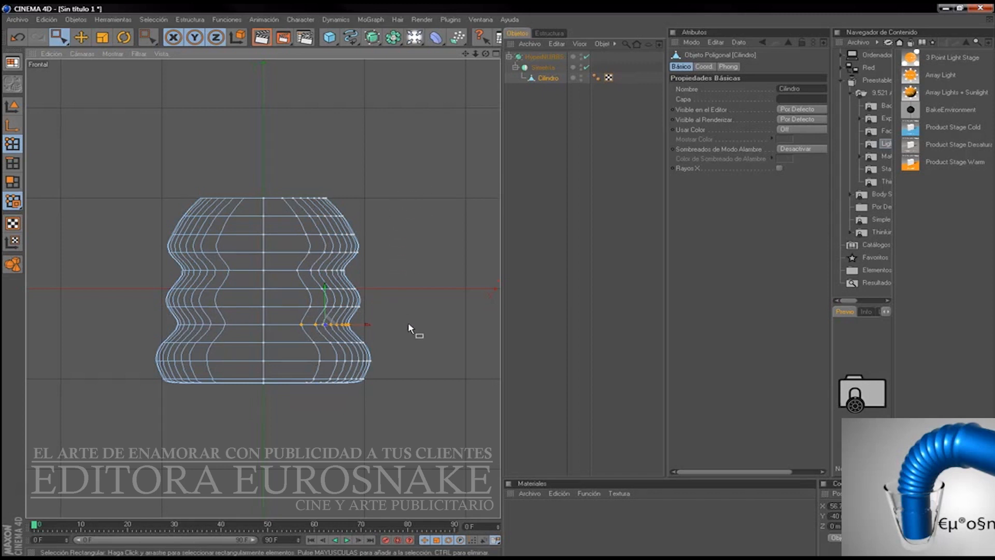
Step: Shift the upper rows of points inward along X, moving the four topmost rows further to strengthen the taper
{"action": "left_click_drag", "start_coordinate": [392, 333], "coordinate": [278, 158]}
{"action": "left_click_drag", "start_coordinate": [362, 261], "coordinate": [282, 334]}
{"action": "left_click_drag", "start_coordinate": [428, 126], "coordinate": [282, 261], "text": "ctrl"}
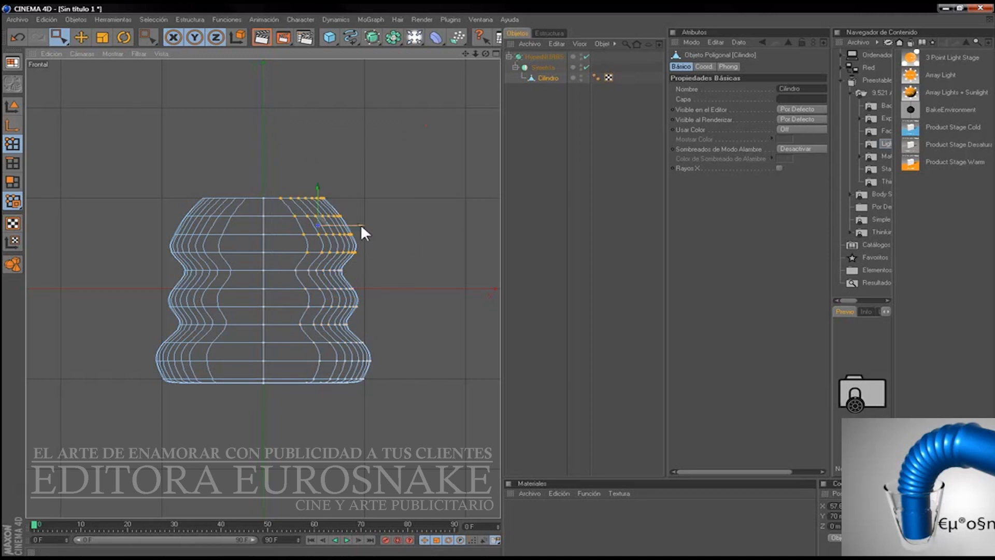
{"action": "left_click_drag", "start_coordinate": [360, 224], "coordinate": [351, 224]}
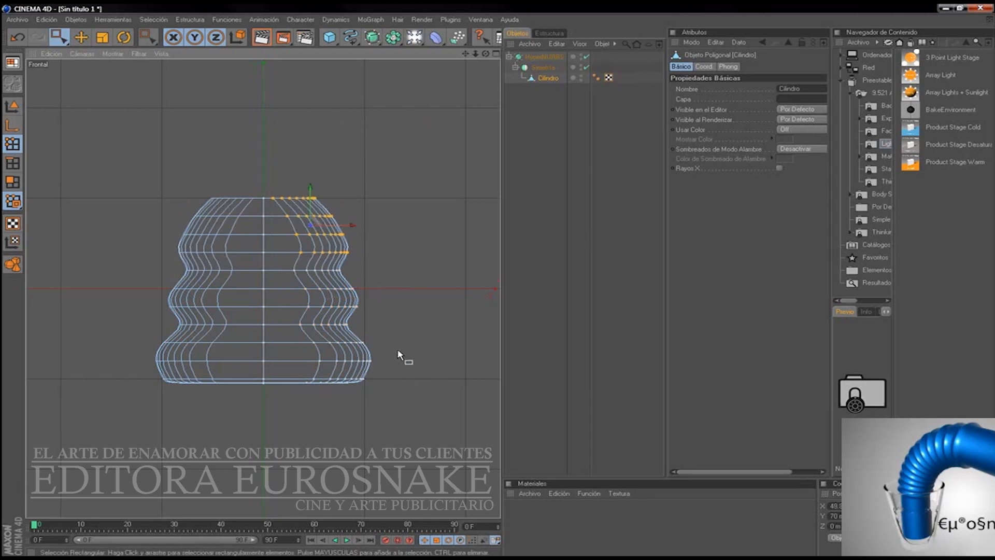
Step: Lower the rows of points at the crests of the middle and upper bulges slightly along Y
{"action": "left_click_drag", "start_coordinate": [385, 297], "coordinate": [300, 317]}
{"action": "left_click_drag", "start_coordinate": [333, 272], "coordinate": [334, 277]}
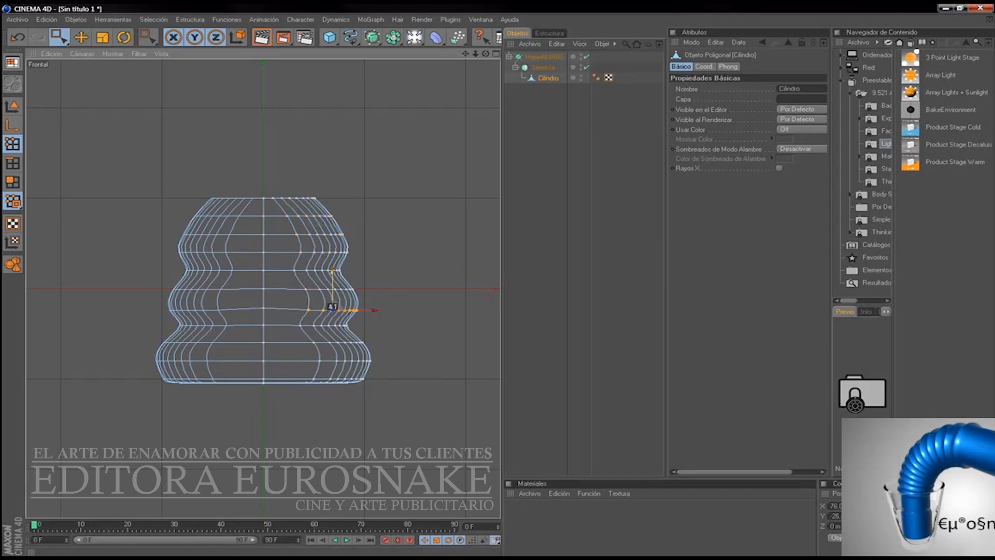
{"action": "left_click_drag", "start_coordinate": [389, 248], "coordinate": [298, 260]}
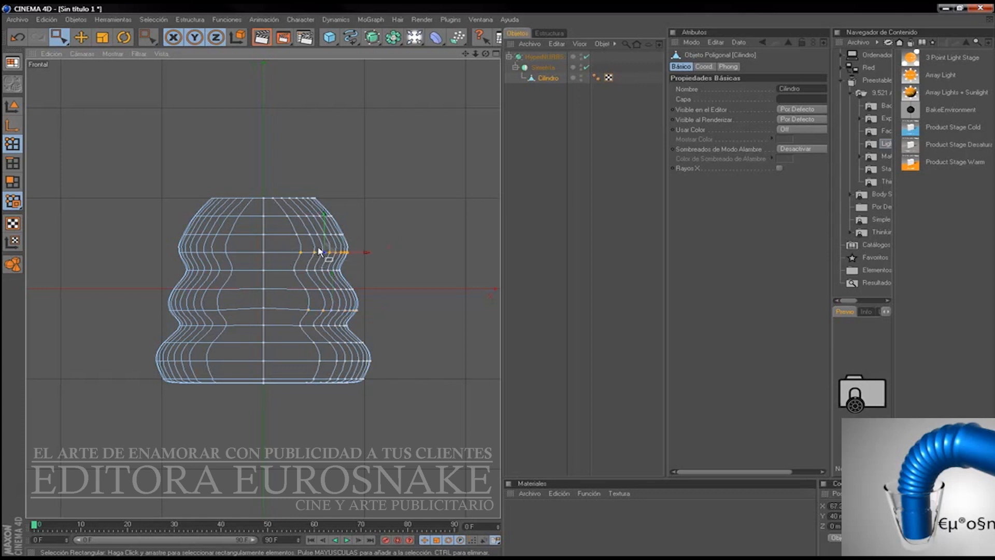
{"action": "left_click_drag", "start_coordinate": [324, 213], "coordinate": [324, 216]}
{"action": "left_click_drag", "start_coordinate": [366, 254], "coordinate": [368, 253]}
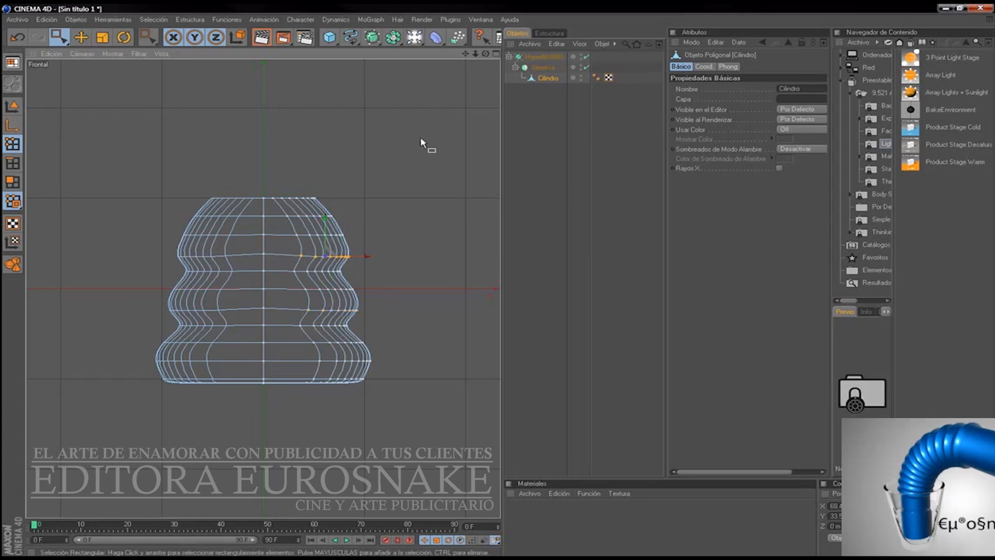
Step: Move the bottom cap polygons slightly down along Y in the perspective view and check the smoothed shape without selection
{"action": "left_click", "coordinate": [495, 54]}
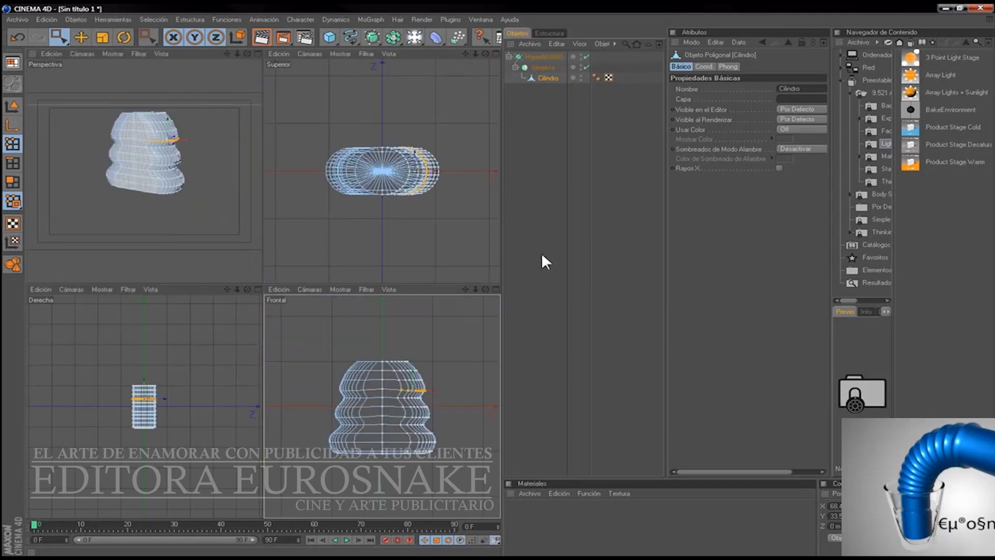
{"action": "left_click_drag", "start_coordinate": [248, 53], "coordinate": [249, 70]}
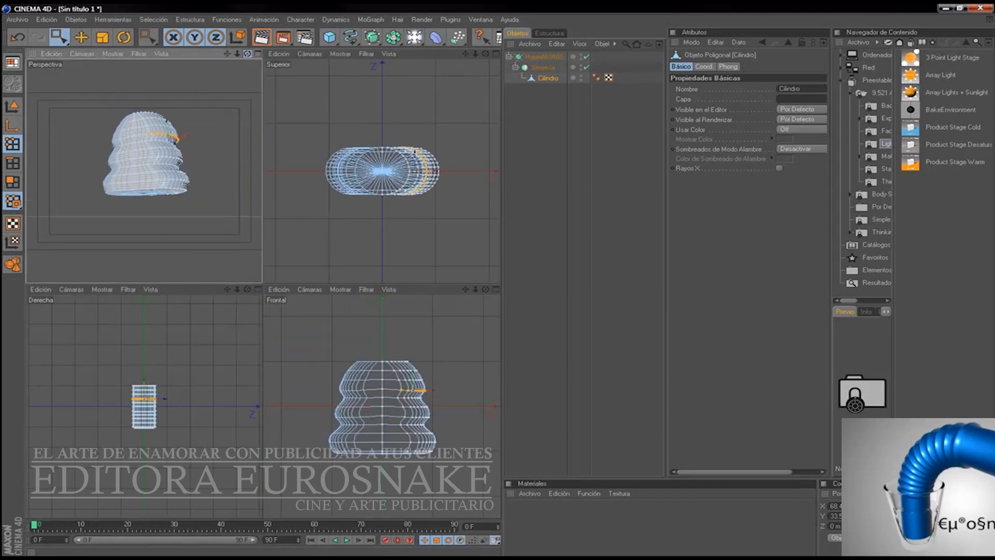
{"action": "left_click", "coordinate": [257, 53]}
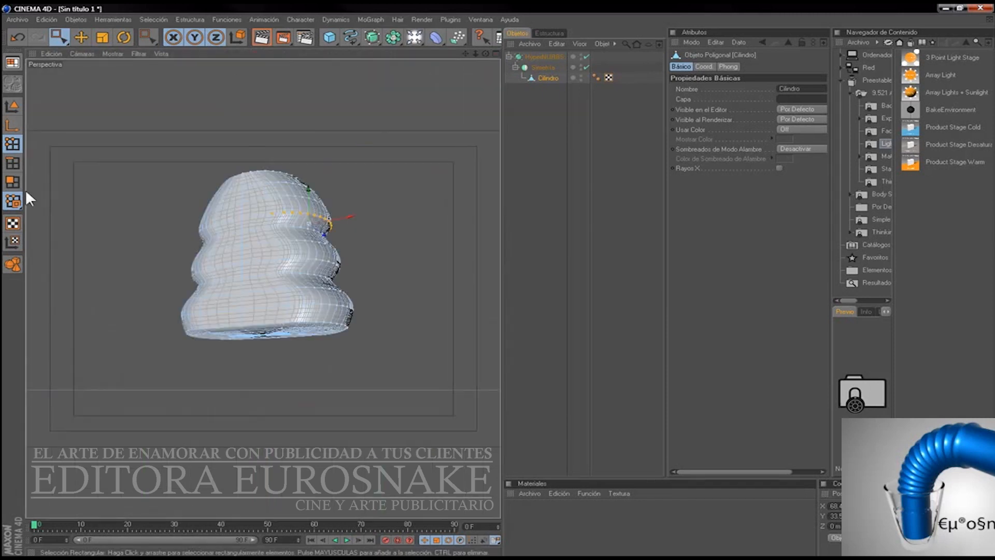
{"action": "left_click", "coordinate": [13, 181]}
{"action": "left_click_drag", "start_coordinate": [486, 52], "coordinate": [417, 335]}
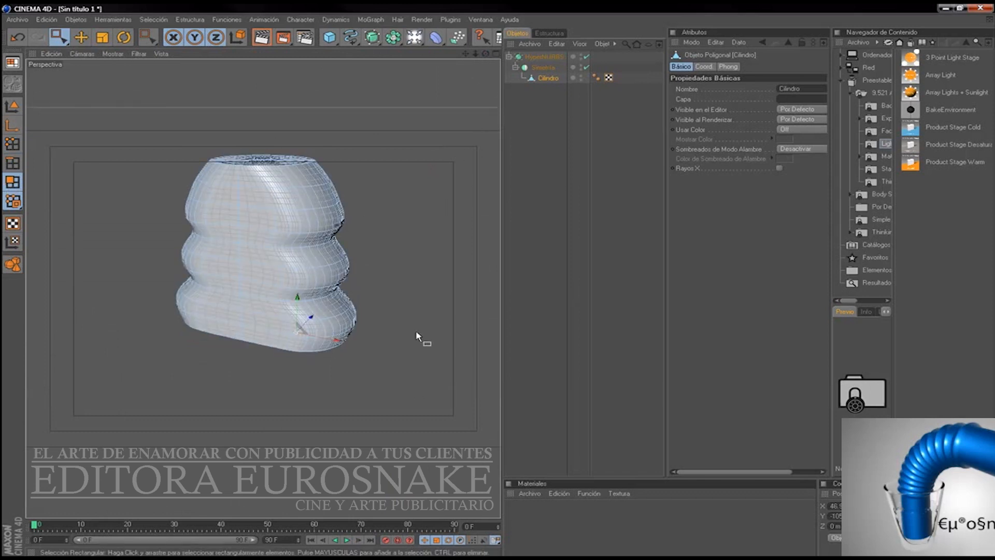
{"action": "left_click_drag", "start_coordinate": [485, 53], "coordinate": [486, 10]}
{"action": "left_click_drag", "start_coordinate": [294, 304], "coordinate": [294, 306]}
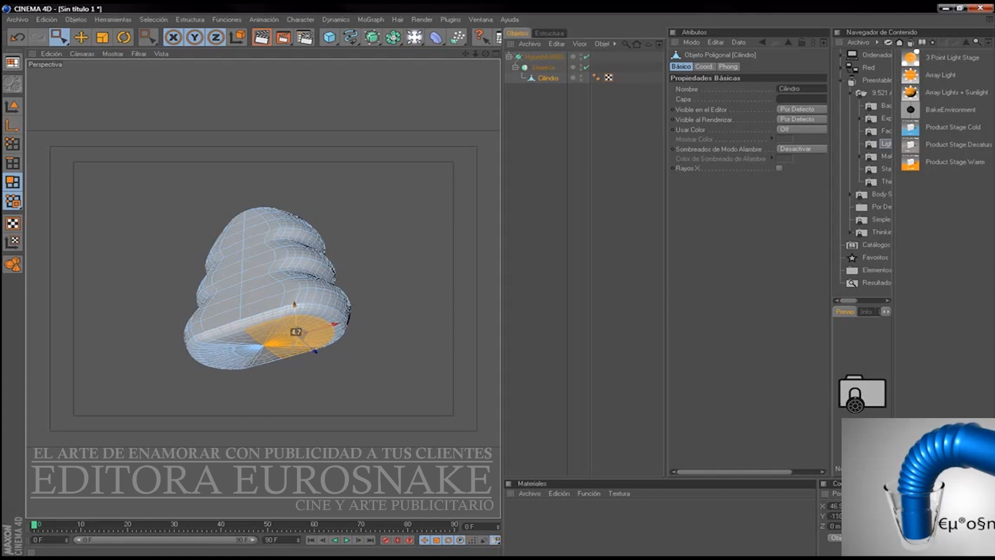
{"action": "left_click_drag", "start_coordinate": [485, 53], "coordinate": [485, 63]}
{"action": "left_click_drag", "start_coordinate": [298, 304], "coordinate": [298, 308]}
{"action": "left_click_drag", "start_coordinate": [485, 54], "coordinate": [479, 55]}
{"action": "left_click_drag", "start_coordinate": [467, 53], "coordinate": [473, 78]}
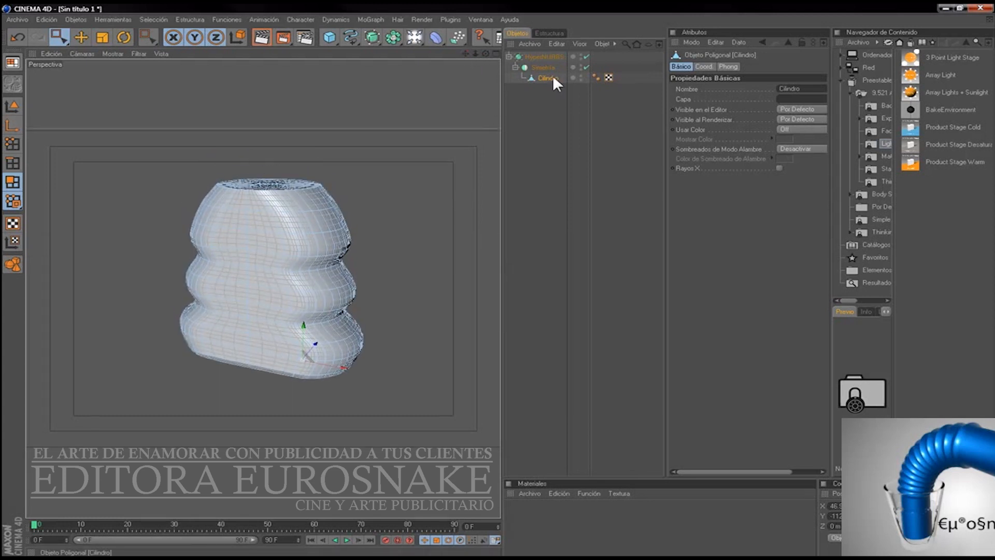
{"action": "left_click", "coordinate": [581, 229]}
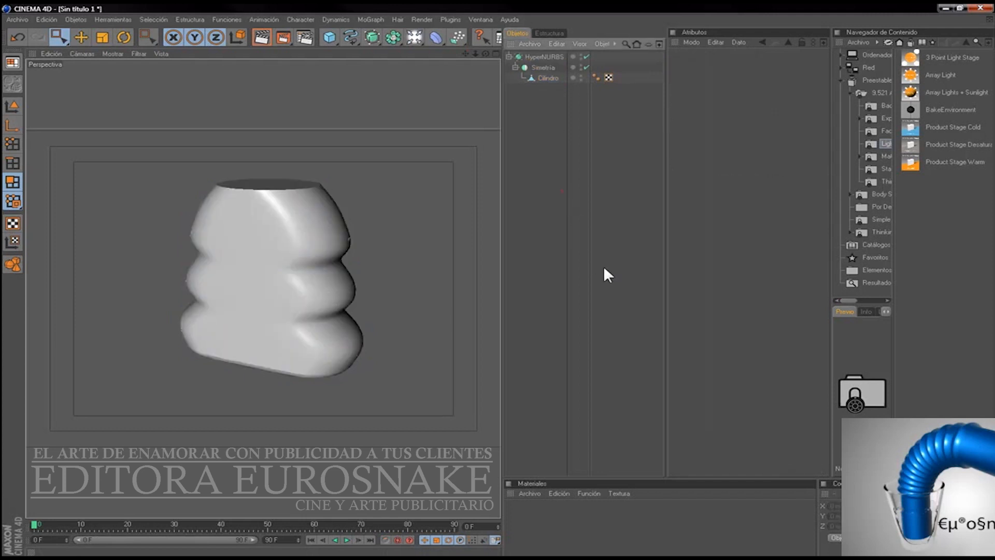
Step: Scale the half cylinder object up along Y to make the body taller
{"action": "left_click", "coordinate": [544, 76]}
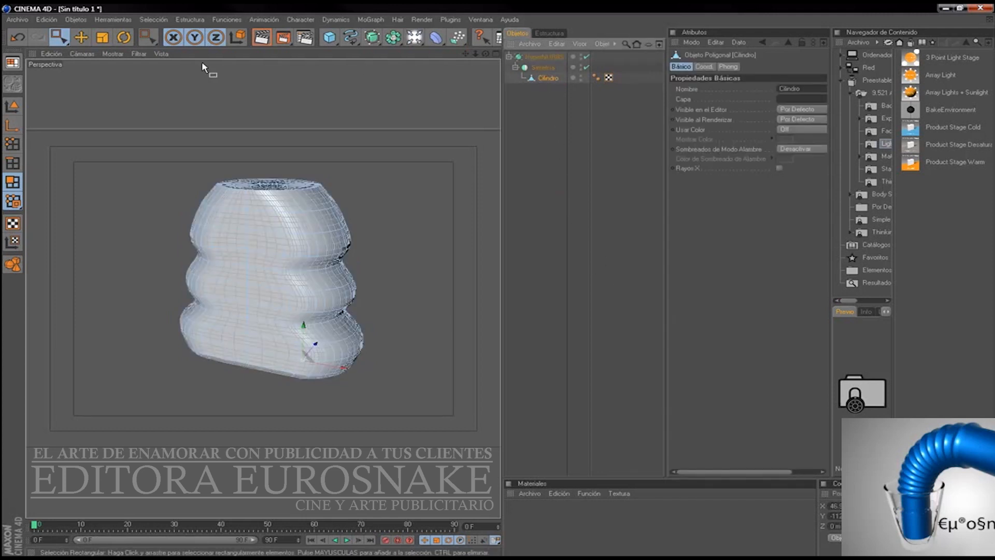
{"action": "left_click", "coordinate": [12, 106]}
{"action": "left_click", "coordinate": [101, 36]}
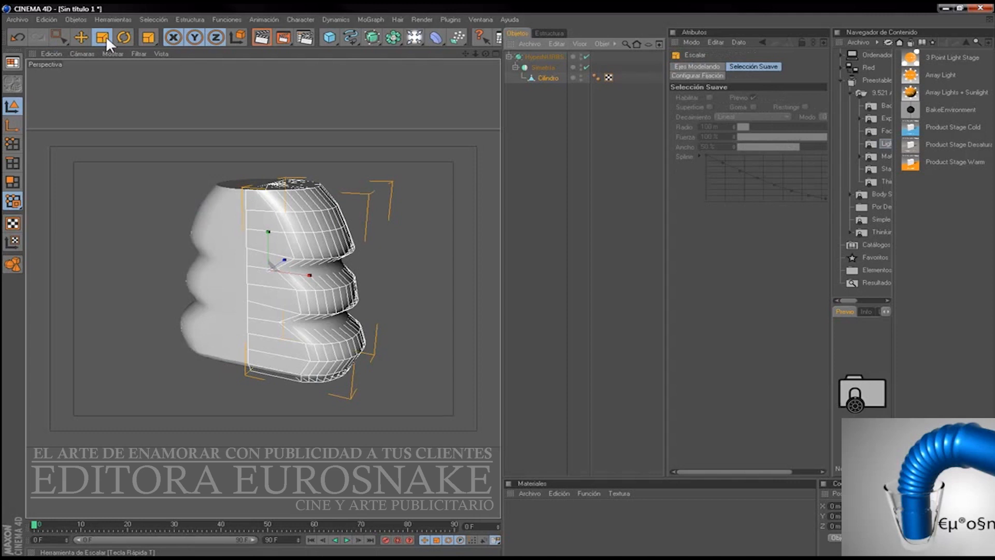
{"action": "left_click_drag", "start_coordinate": [267, 228], "coordinate": [266, 231]}
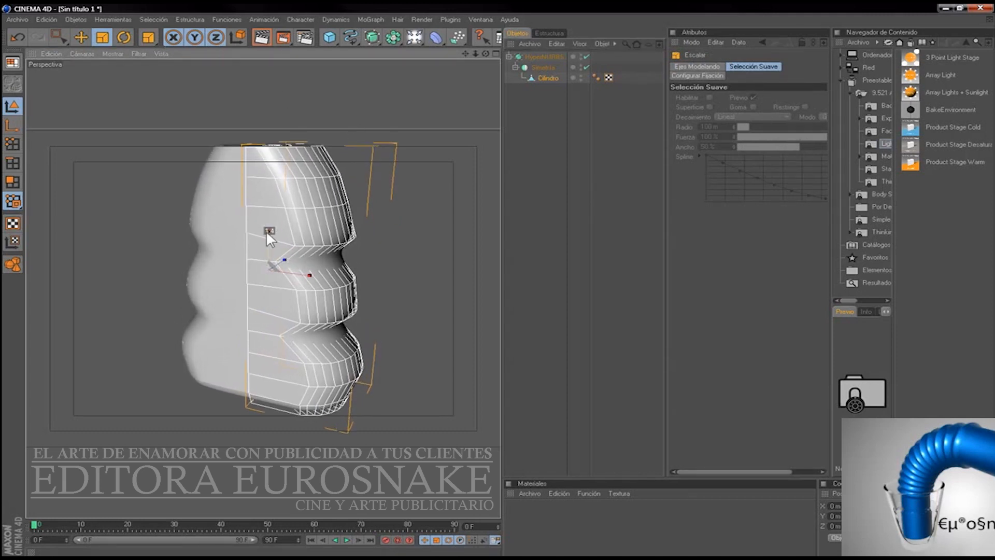
Step: Select the flat vertical strips of polygons beside the symmetry seam on both the front and back with Live Selection
{"action": "left_click", "coordinate": [12, 181]}
{"action": "left_click_drag", "start_coordinate": [61, 36], "coordinate": [71, 38]}
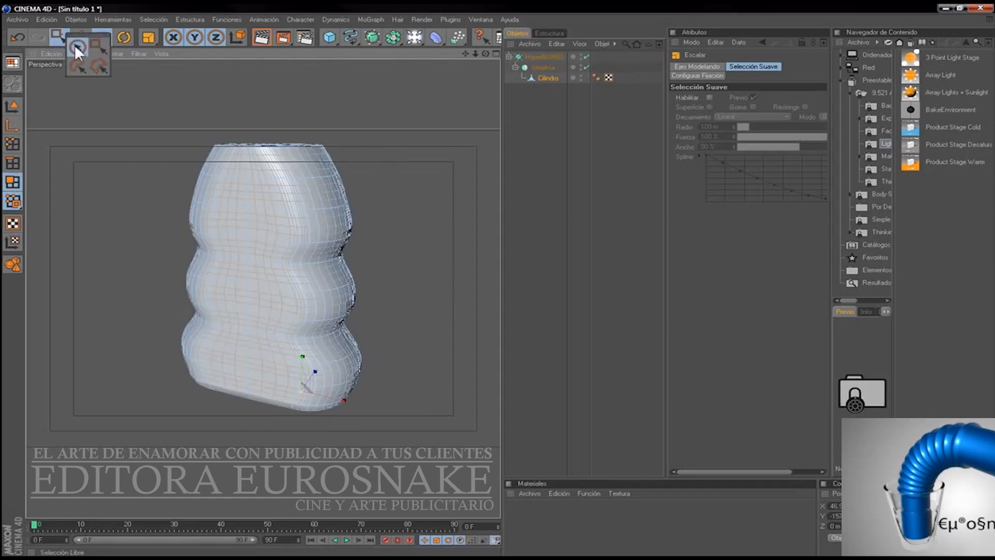
{"action": "left_click", "coordinate": [75, 45]}
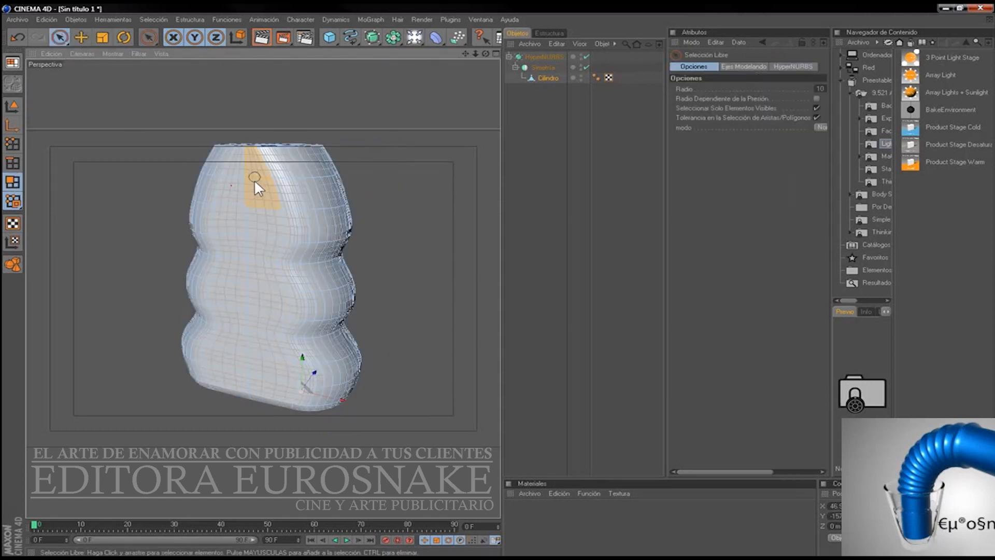
{"action": "left_click", "coordinate": [268, 378]}
{"action": "left_click_drag", "start_coordinate": [485, 54], "coordinate": [474, 55]}
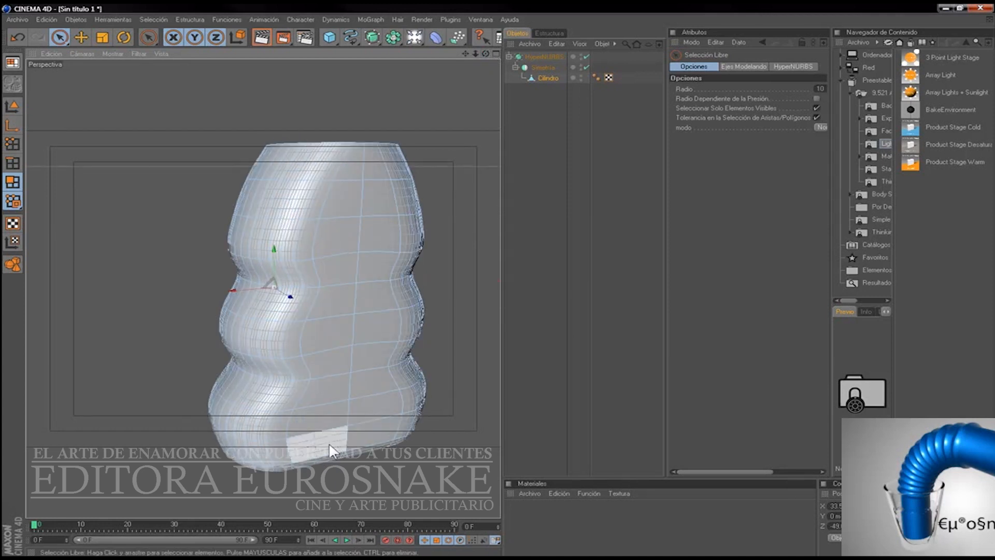
{"action": "left_click_drag", "start_coordinate": [357, 185], "coordinate": [355, 176], "text": "shift"}
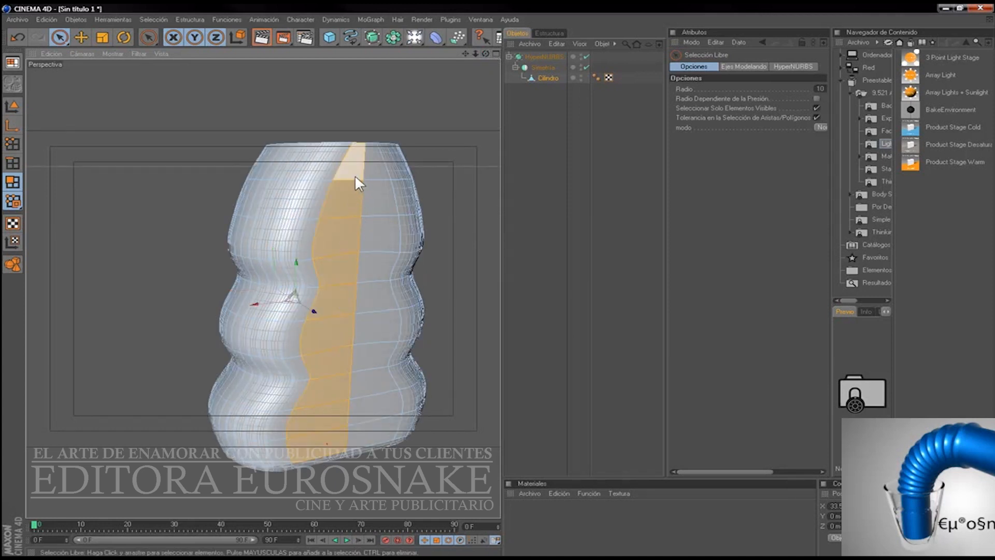
{"action": "left_click_drag", "start_coordinate": [485, 54], "coordinate": [467, 51]}
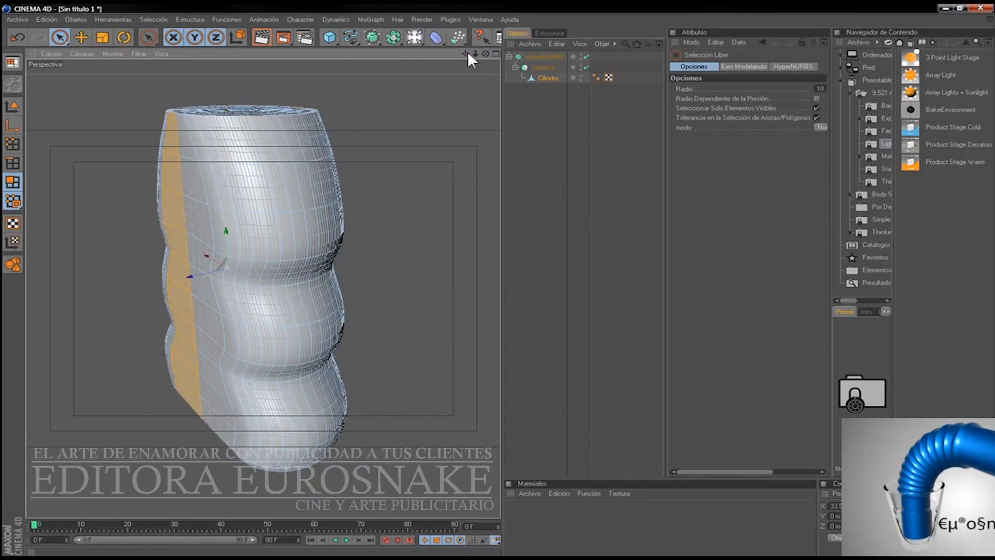
Step: Disable the Symmetry and HyperNURBS objects and extrude the selected polygon strips with an offset of 1 m
{"action": "left_click", "coordinate": [585, 68]}
{"action": "left_click", "coordinate": [586, 56]}
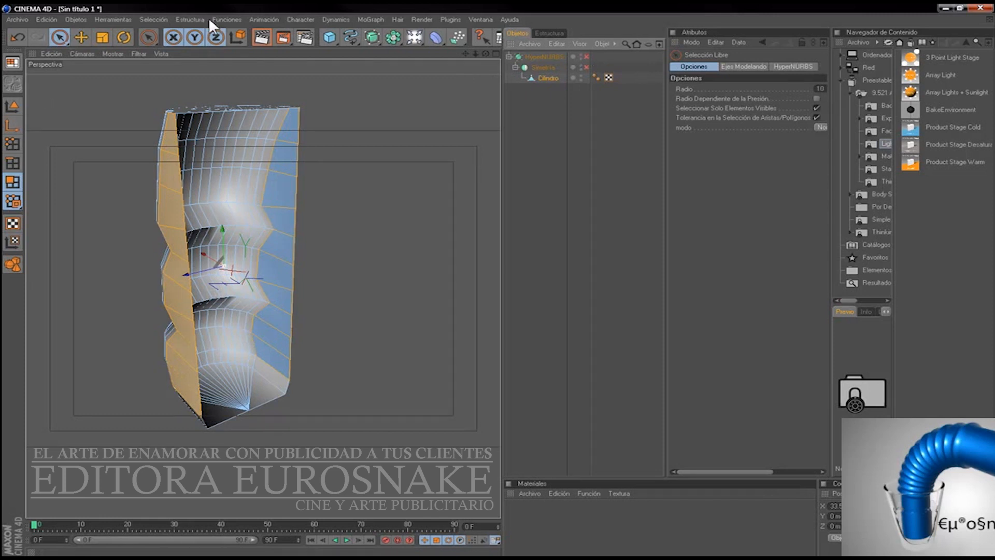
{"action": "left_click", "coordinate": [190, 19]}
{"action": "left_click", "coordinate": [210, 250]}
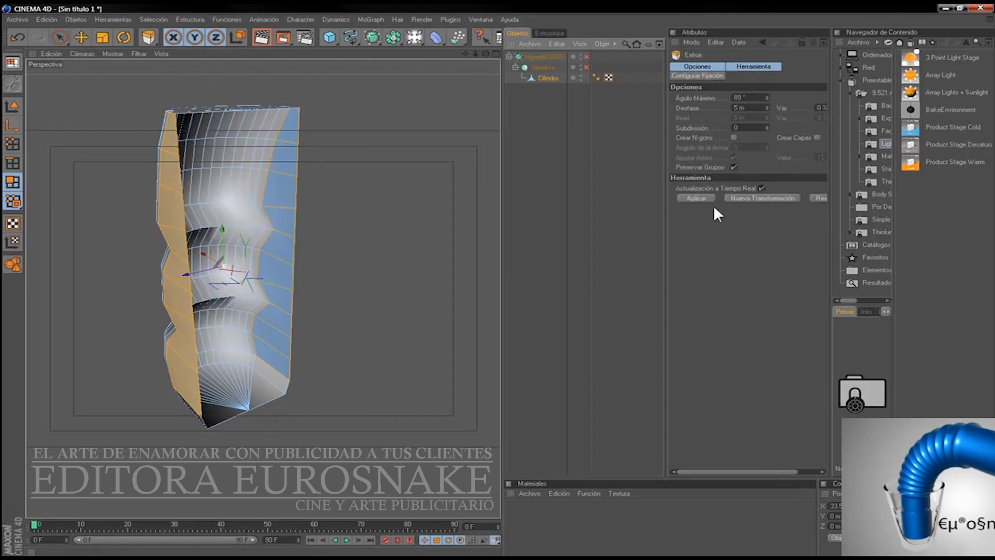
{"action": "double_click", "coordinate": [742, 107]}
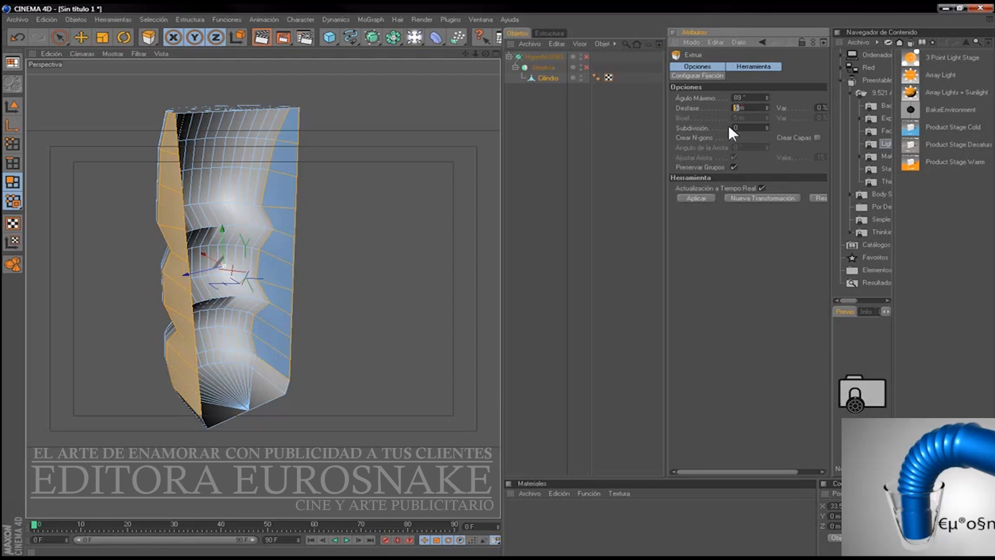
{"action": "left_click", "coordinate": [707, 190]}
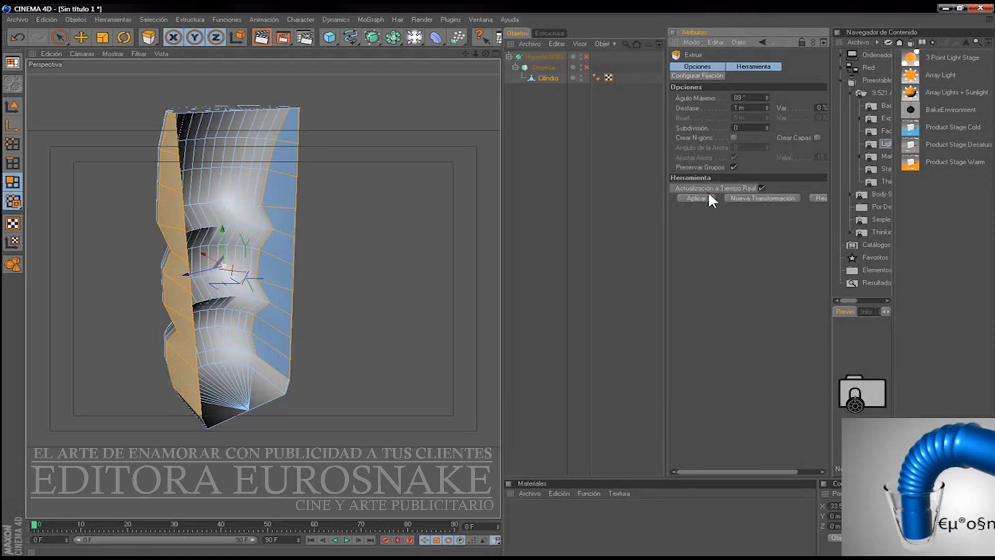
{"action": "left_click", "coordinate": [705, 199]}
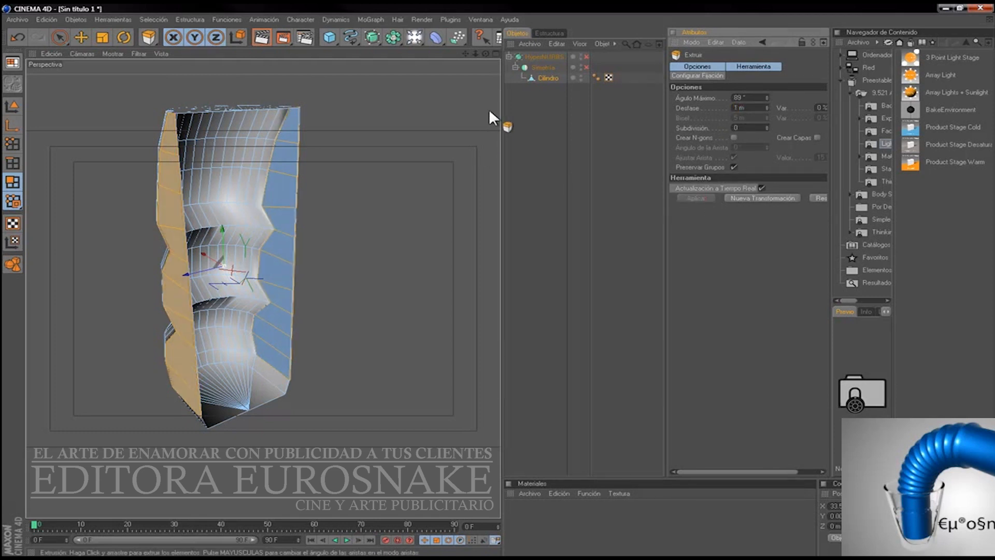
Step: Delete the upper thin polygons left by the extrusion along the open seam edge on the positive Z side
{"action": "left_click_drag", "start_coordinate": [486, 52], "coordinate": [460, 45]}
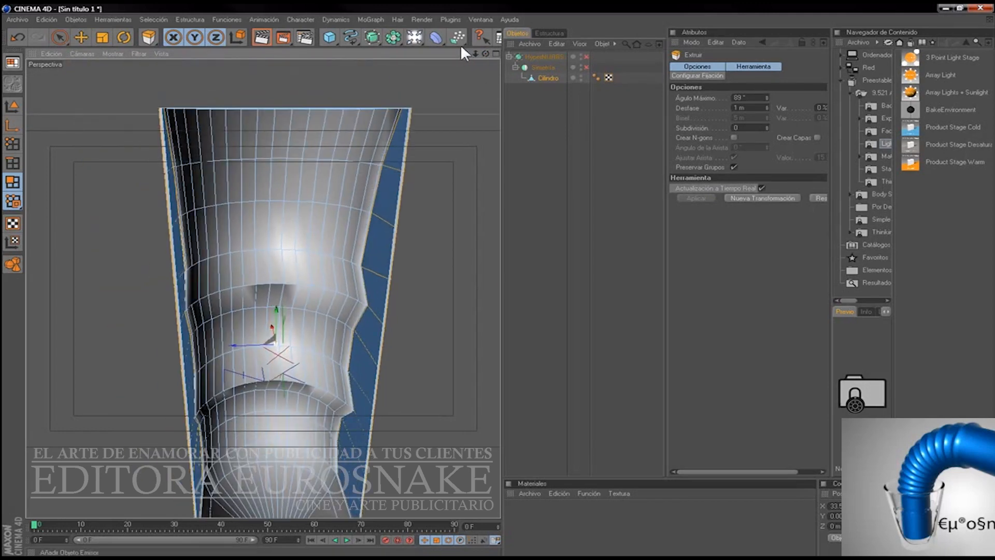
{"action": "left_click", "coordinate": [60, 38]}
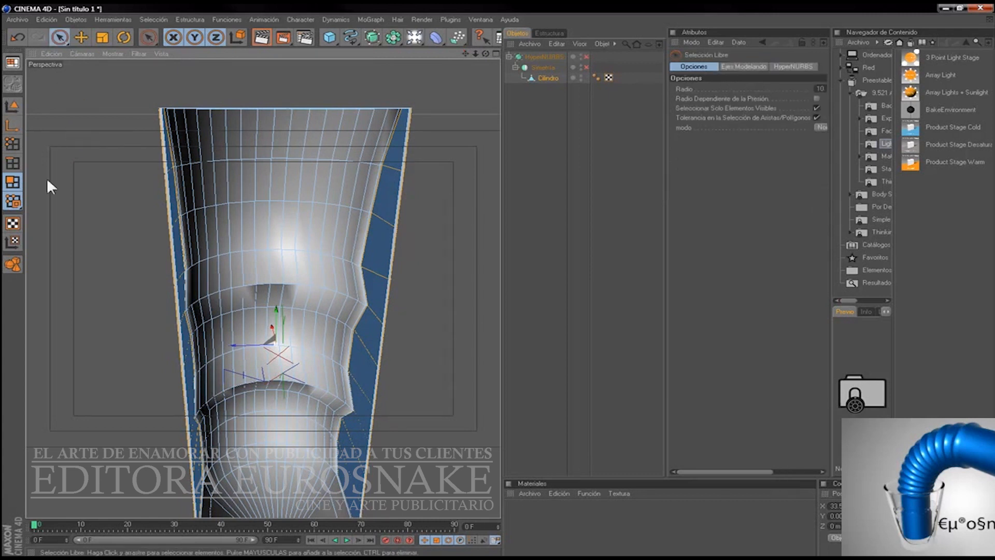
{"action": "left_click", "coordinate": [91, 207]}
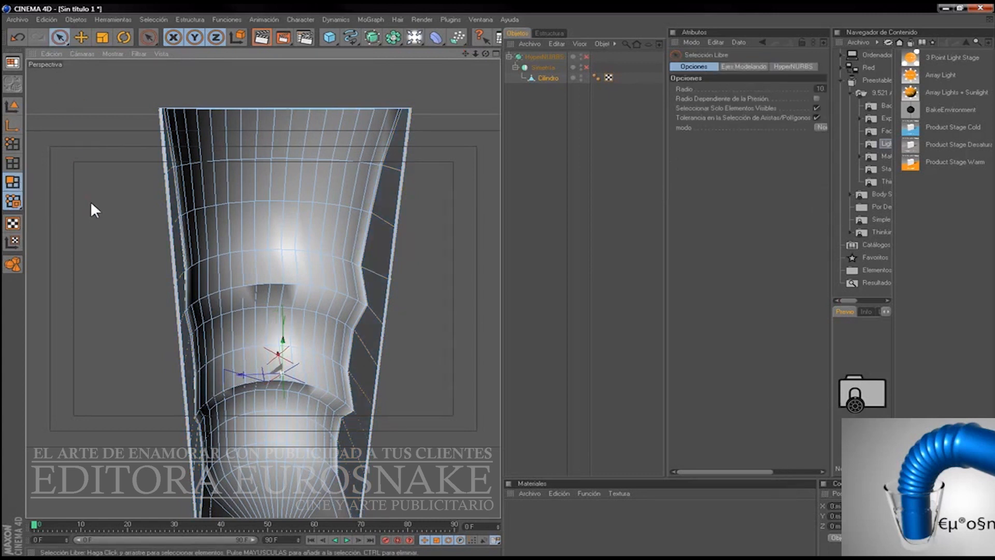
{"action": "left_click", "coordinate": [161, 191]}
{"action": "left_click", "coordinate": [105, 261]}
{"action": "left_click", "coordinate": [157, 154]}
{"action": "left_click", "coordinate": [158, 268]}
{"action": "mouse_move", "coordinate": [167, 270]}
{"action": "left_mouse_down"}
{"action": "mouse_move", "coordinate": [141, 322]}
{"action": "mouse_move", "coordinate": [172, 311]}
{"action": "left_mouse_up"}
{"action": "left_click", "coordinate": [166, 375]}
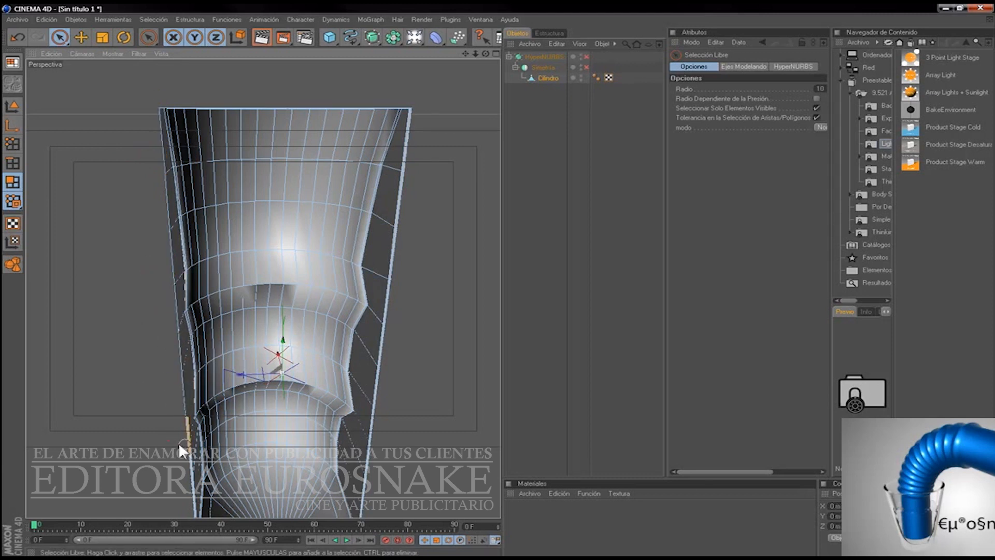
{"action": "mouse_move", "coordinate": [178, 443]}
{"action": "left_mouse_down"}
{"action": "mouse_move", "coordinate": [169, 524]}
{"action": "mouse_move", "coordinate": [189, 490]}
{"action": "mouse_move", "coordinate": [183, 450]}
{"action": "left_mouse_up"}
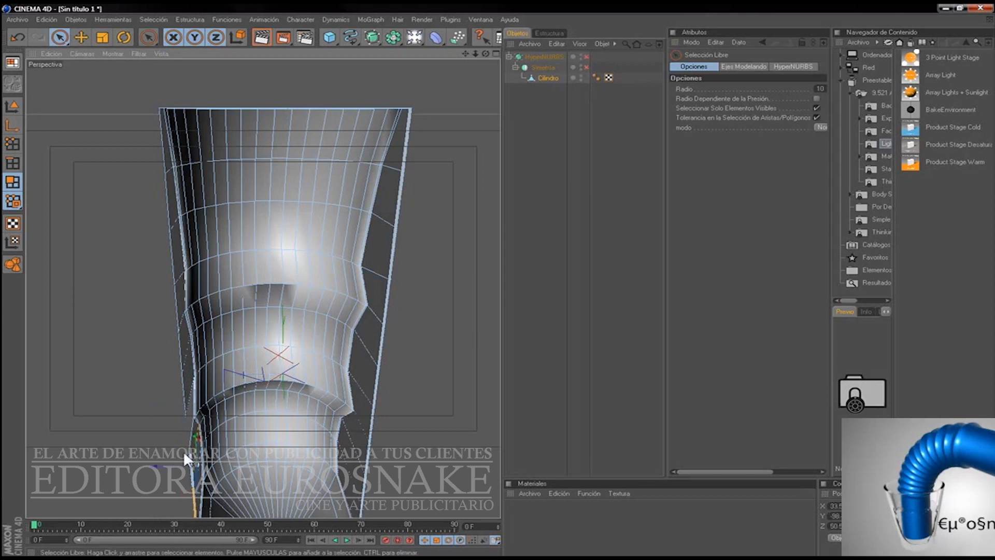
{"action": "key", "text": "ctrl+z"}
{"action": "key", "text": "ctrl+z"}
Step: Delete the remaining lower thin extrusion polygons along the open seam edge on the positive Z side
{"action": "left_click_drag", "start_coordinate": [485, 53], "coordinate": [402, 54]}
{"action": "left_click", "coordinate": [142, 354]}
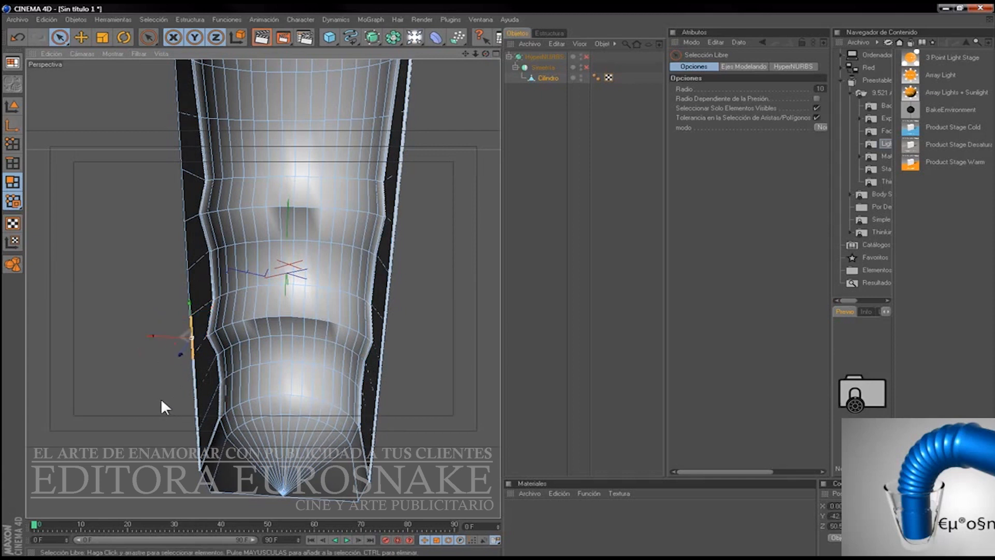
{"action": "left_click", "coordinate": [189, 390]}
{"action": "left_click", "coordinate": [181, 416]}
{"action": "left_click", "coordinate": [191, 417]}
{"action": "left_click", "coordinate": [191, 455]}
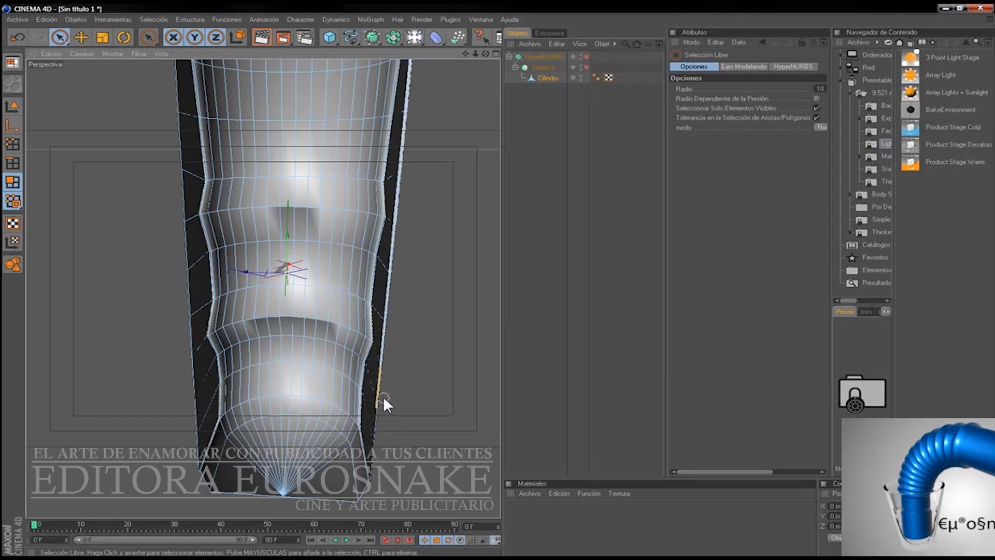
Step: Delete the remaining thin extrusion polygons along the open seam edge on the negative Z side, working up to the top
{"action": "left_click", "coordinate": [393, 292]}
{"action": "left_click", "coordinate": [437, 312]}
{"action": "left_click", "coordinate": [403, 201]}
{"action": "key", "text": "Delete"}
{"action": "left_click", "coordinate": [406, 146]}
{"action": "key", "text": "Delete"}
{"action": "left_click", "coordinate": [407, 85]}
{"action": "key", "text": "Delete"}
{"action": "mouse_move", "coordinate": [465, 53]}
{"action": "left_mouse_down"}
{"action": "mouse_move", "coordinate": [449, 96]}
{"action": "mouse_move", "coordinate": [458, 58]}
{"action": "left_mouse_up"}
{"action": "left_click", "coordinate": [399, 160]}
{"action": "key", "text": "Delete"}
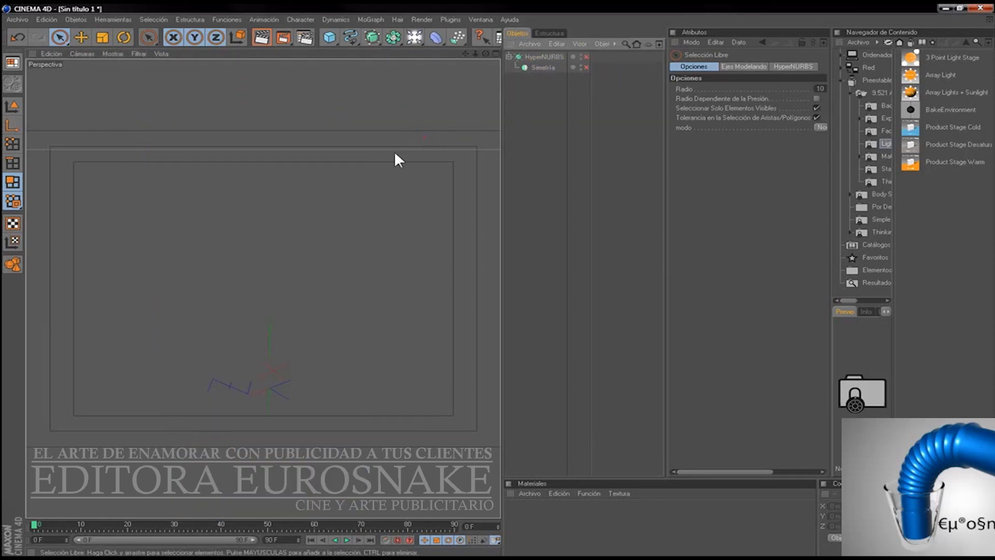
{"action": "key", "text": "ctrl+z"}
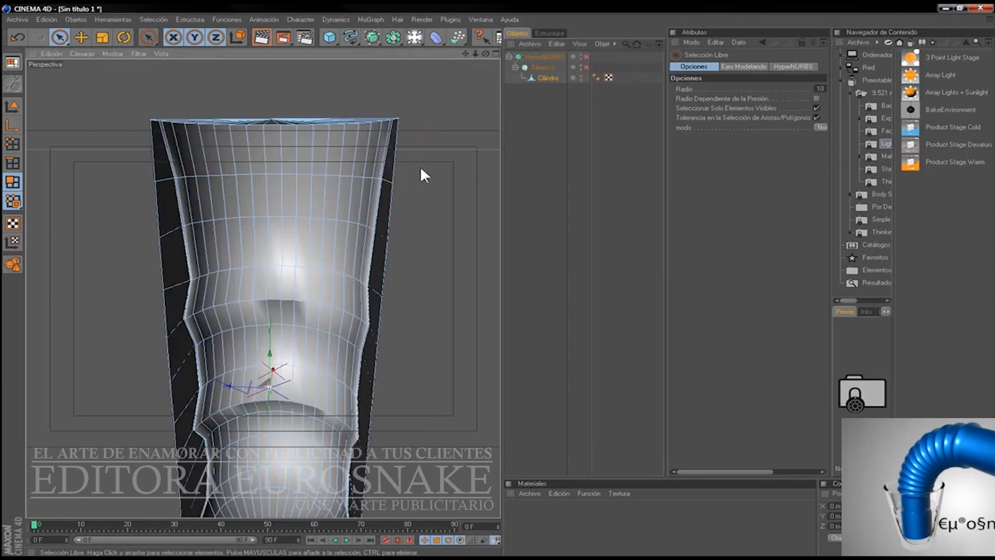
Step: Re-enable the Symmetry and HyperNURBS objects to show the full smoothed body
{"action": "left_click_drag", "start_coordinate": [486, 54], "coordinate": [544, 55]}
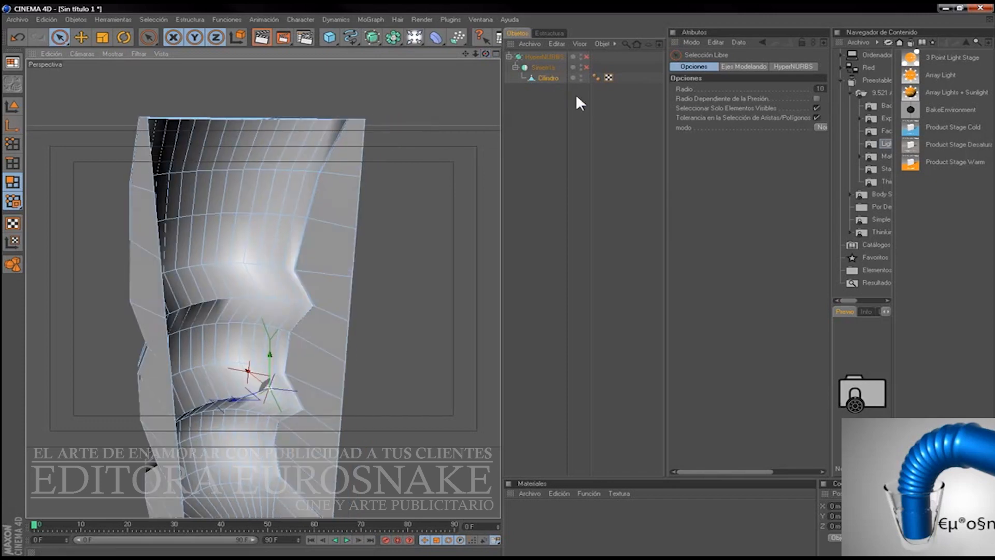
{"action": "left_click", "coordinate": [586, 66]}
{"action": "left_click", "coordinate": [586, 56]}
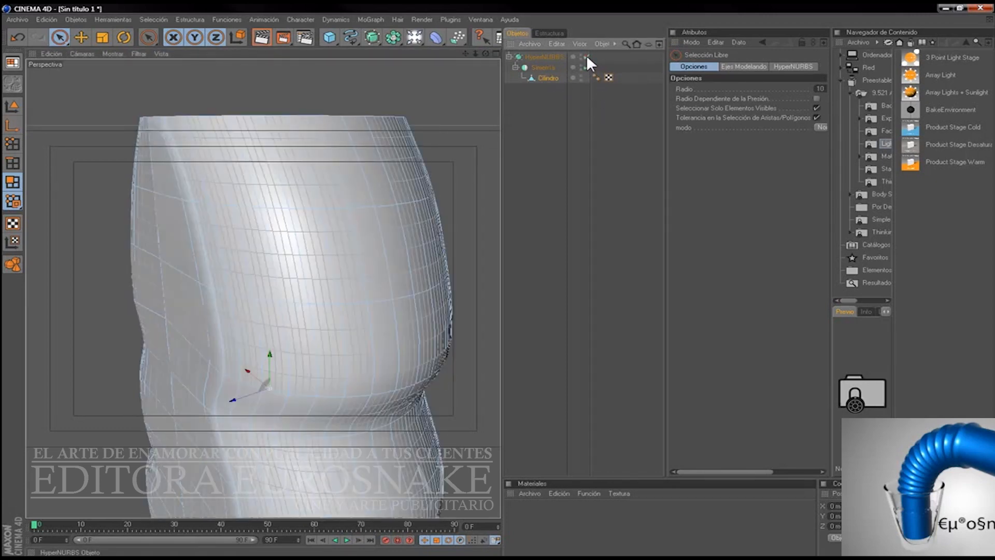
{"action": "mouse_move", "coordinate": [475, 53]}
{"action": "left_mouse_down"}
{"action": "mouse_move", "coordinate": [427, 53]}
{"action": "mouse_move", "coordinate": [497, 57]}
{"action": "mouse_move", "coordinate": [475, 57]}
{"action": "mouse_move", "coordinate": [461, 1]}
{"action": "mouse_move", "coordinate": [480, 54]}
{"action": "left_mouse_up"}
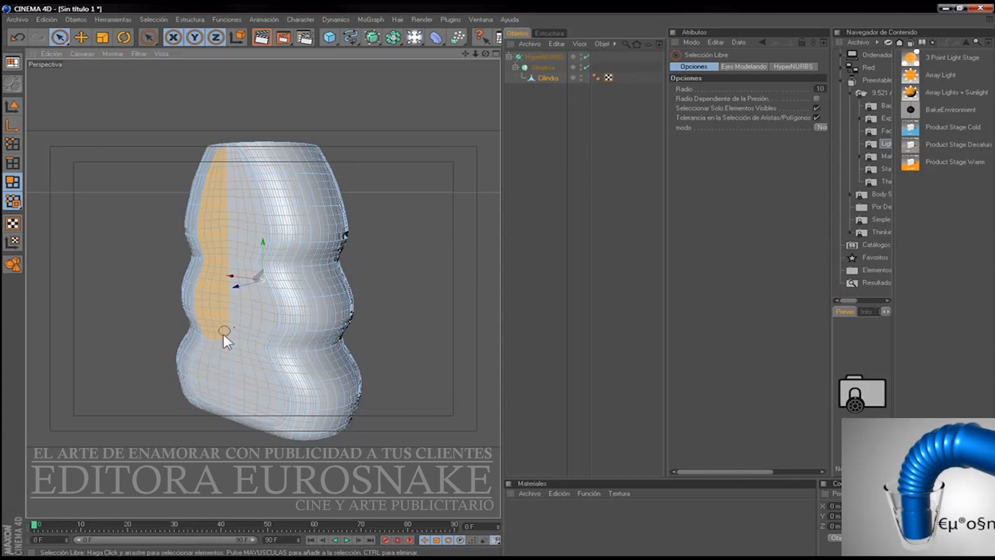
Step: Try selecting the flat vertical strips of polygons on the front and back of the smoothed body with Live Selection
{"action": "left_click_drag", "start_coordinate": [215, 376], "coordinate": [217, 383]}
{"action": "left_click_drag", "start_coordinate": [200, 277], "coordinate": [197, 280]}
{"action": "left_click_drag", "start_coordinate": [485, 53], "coordinate": [365, 46]}
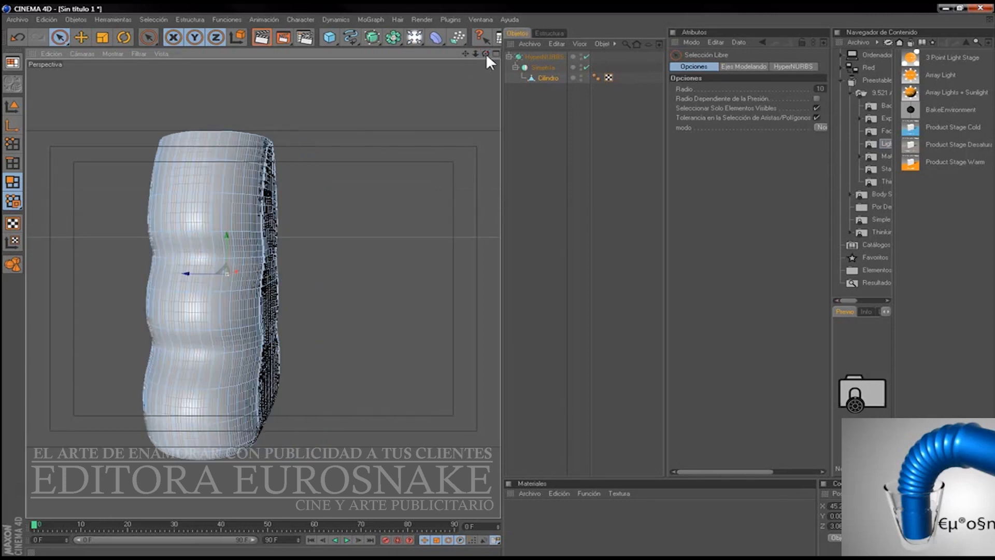
{"action": "left_click_drag", "start_coordinate": [486, 54], "coordinate": [426, 65]}
{"action": "left_click_drag", "start_coordinate": [222, 394], "coordinate": [228, 383]}
{"action": "left_click_drag", "start_coordinate": [226, 306], "coordinate": [221, 151]}
{"action": "mouse_move", "coordinate": [206, 278]}
{"action": "left_mouse_down"}
{"action": "mouse_move", "coordinate": [167, 268]}
{"action": "mouse_move", "coordinate": [206, 278]}
{"action": "left_mouse_up"}
{"action": "key", "text": "ctrl+z"}
{"action": "key", "text": "ctrl+z"}
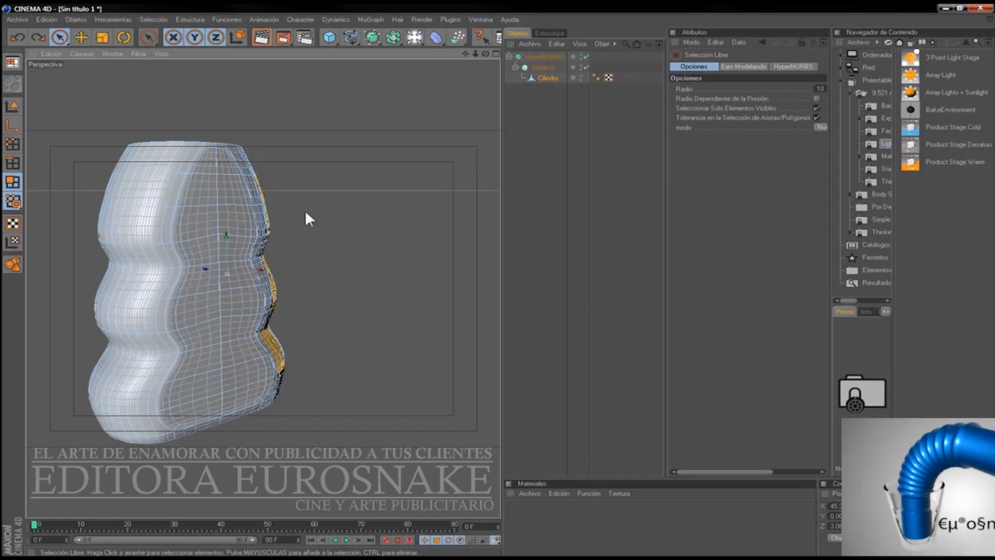
{"action": "mouse_move", "coordinate": [203, 206]}
{"action": "left_mouse_down"}
{"action": "mouse_move", "coordinate": [214, 238]}
{"action": "mouse_move", "coordinate": [223, 172]}
{"action": "mouse_move", "coordinate": [229, 388]}
{"action": "left_mouse_up"}
{"action": "left_click_drag", "start_coordinate": [204, 279], "coordinate": [205, 279]}
Step: Select the polygons of the half body's top cap and extrude the selection with an offset of 1 m
{"action": "left_click_drag", "start_coordinate": [485, 54], "coordinate": [562, 52]}
{"action": "left_click_drag", "start_coordinate": [476, 54], "coordinate": [486, 82]}
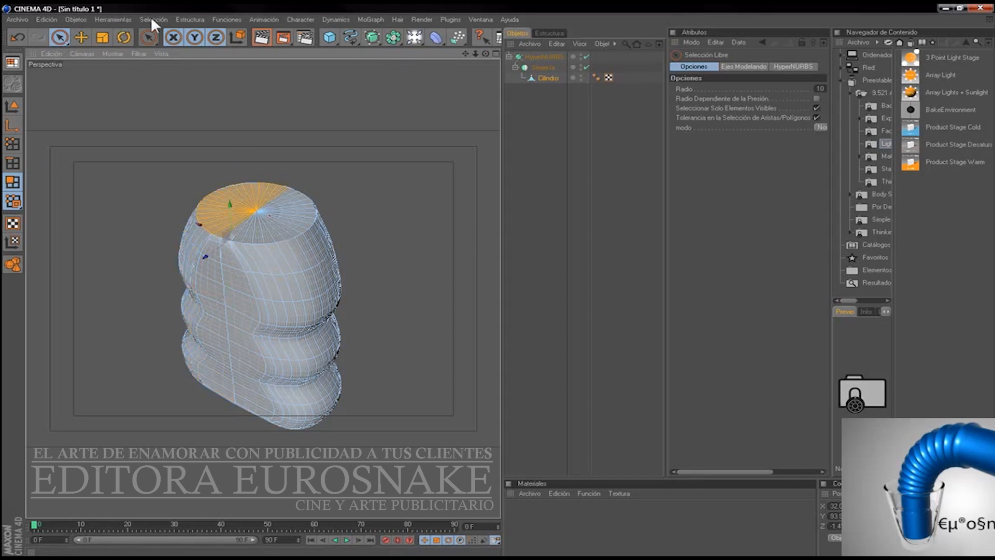
{"action": "left_click", "coordinate": [173, 19]}
{"action": "left_click", "coordinate": [210, 259]}
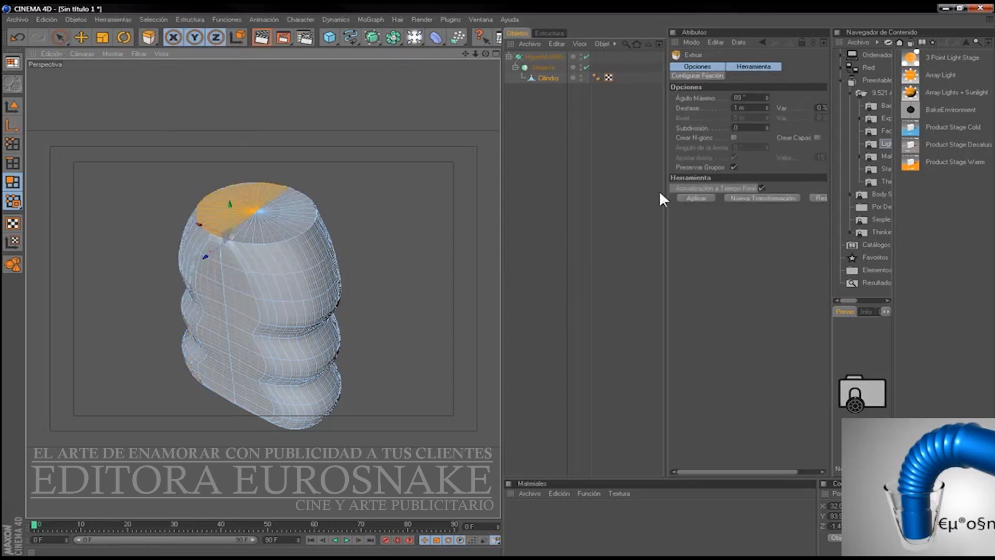
{"action": "left_click", "coordinate": [694, 199]}
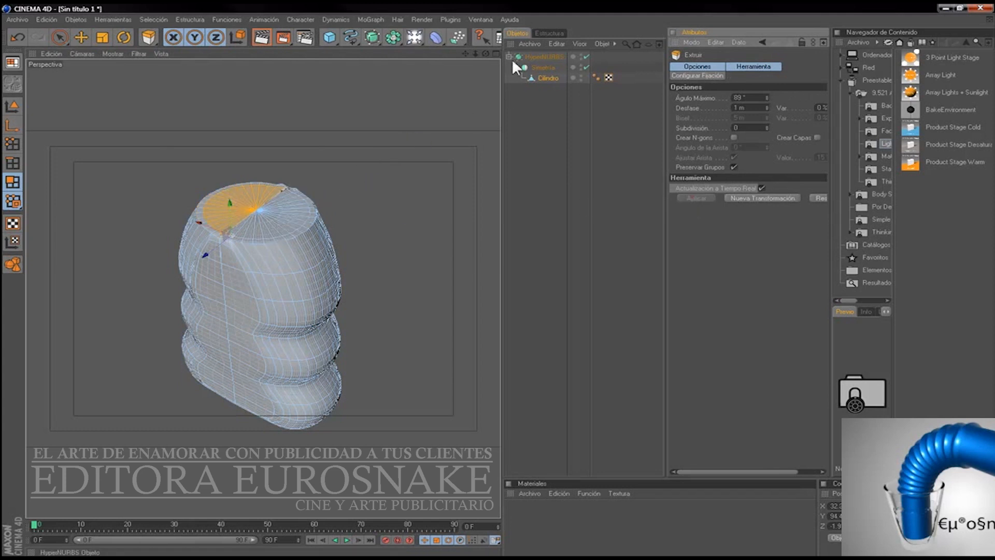
Step: Disable the Symmetry and HyperNURBS objects to expose the open side of the half-body mesh
{"action": "left_click", "coordinate": [586, 67]}
{"action": "left_click", "coordinate": [586, 56]}
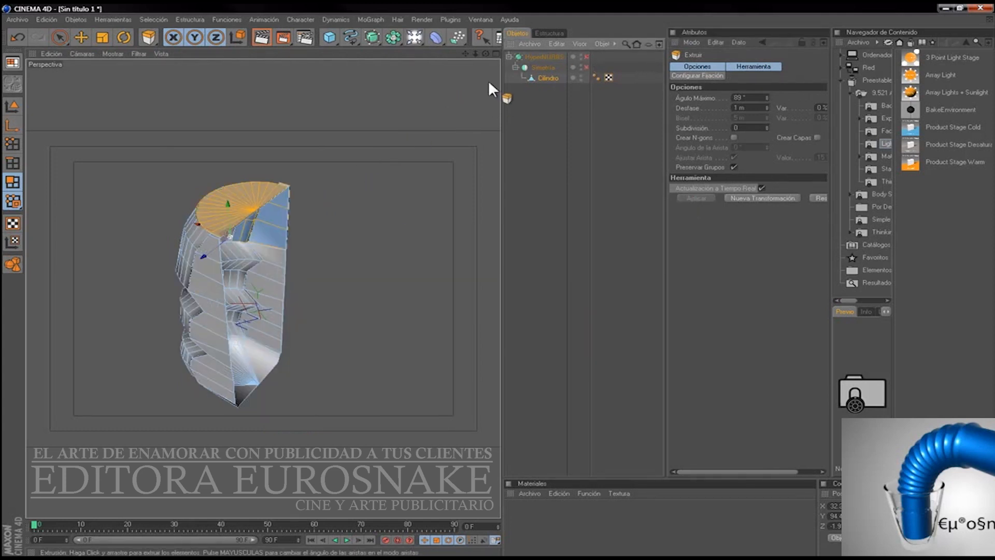
{"action": "left_click_drag", "start_coordinate": [486, 54], "coordinate": [461, 48]}
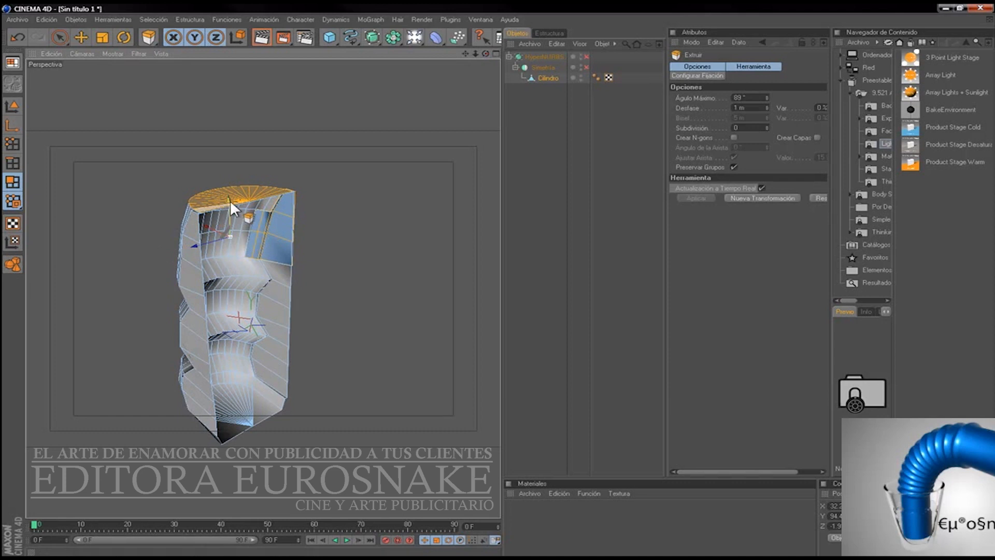
{"action": "mouse_move", "coordinate": [229, 200]}
{"action": "left_mouse_down"}
{"action": "mouse_move", "coordinate": [229, 236]}
{"action": "mouse_move", "coordinate": [238, 189]}
{"action": "left_mouse_up"}
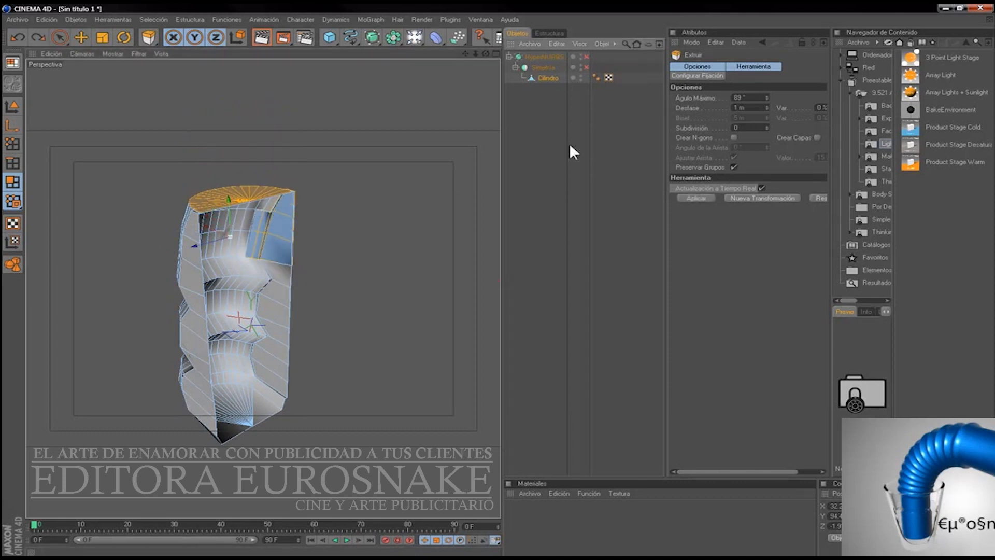
{"action": "key", "text": "q"}
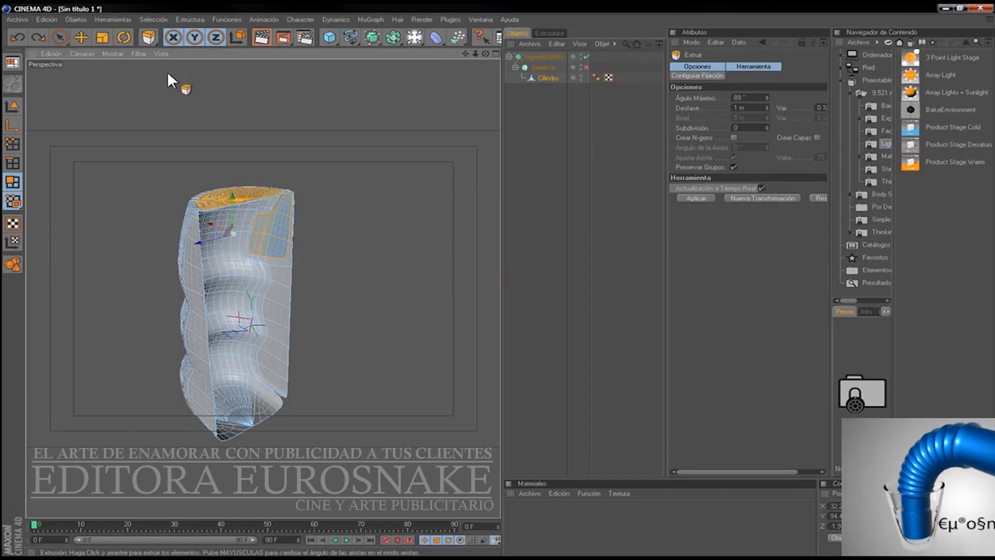
{"action": "left_click", "coordinate": [586, 56]}
Step: Reselect only the fan-shaped top cap polygons with Live Selection, leaving out the back wall polygons
{"action": "left_click", "coordinate": [61, 35]}
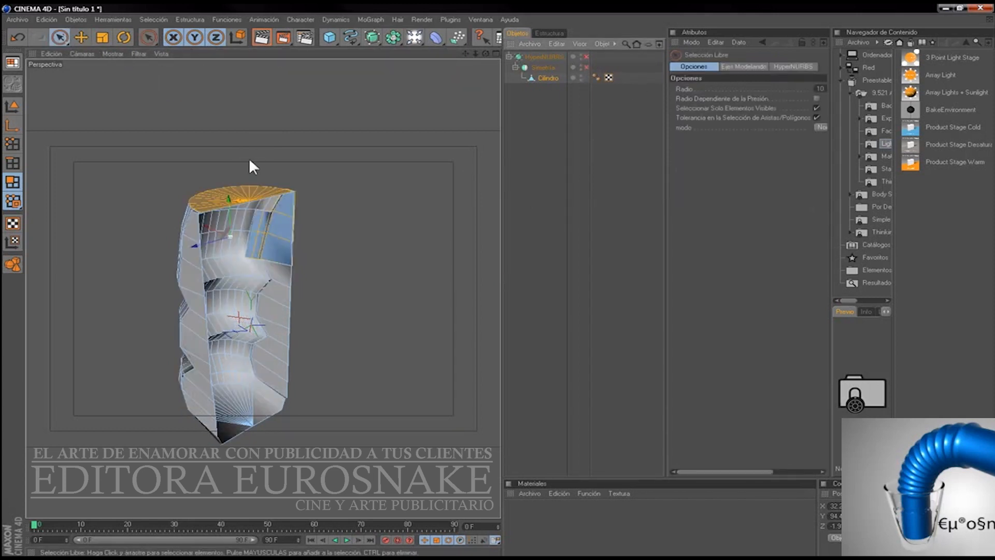
{"action": "left_click", "coordinate": [235, 178]}
{"action": "left_click_drag", "start_coordinate": [206, 201], "coordinate": [307, 186]}
{"action": "scroll", "coordinate": [264, 290], "scroll_direction": "up", "scroll_amount": 4}
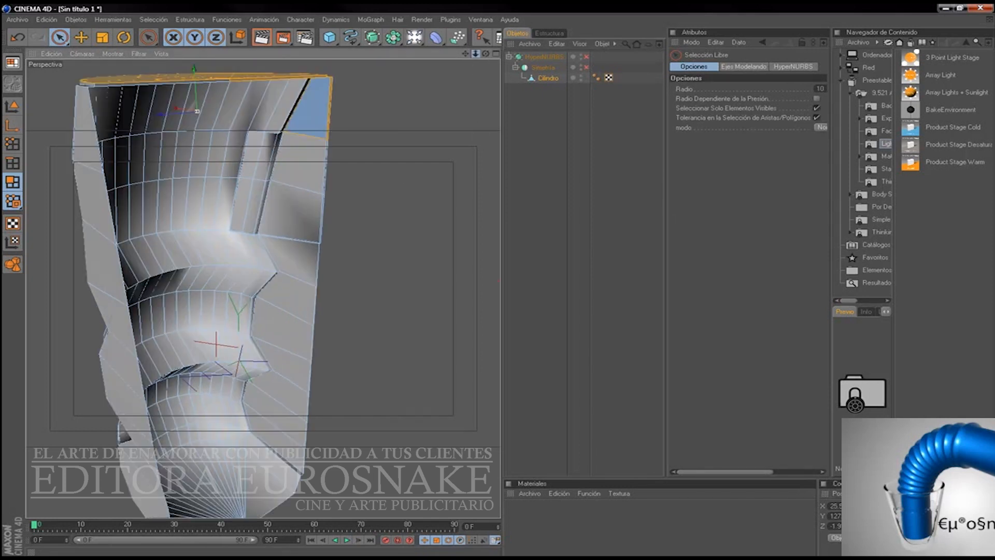
{"action": "left_click_drag", "start_coordinate": [466, 54], "coordinate": [513, 184]}
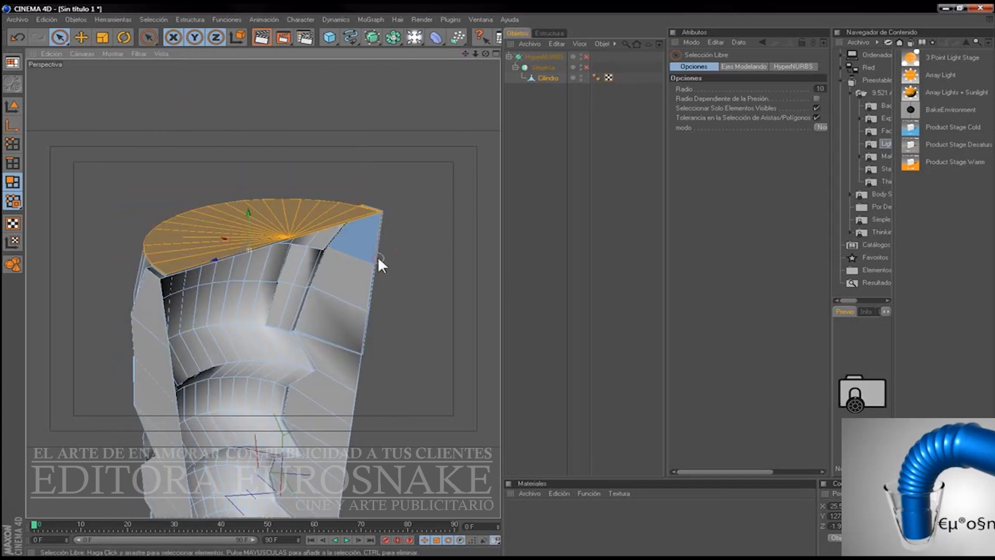
{"action": "left_click", "coordinate": [182, 255]}
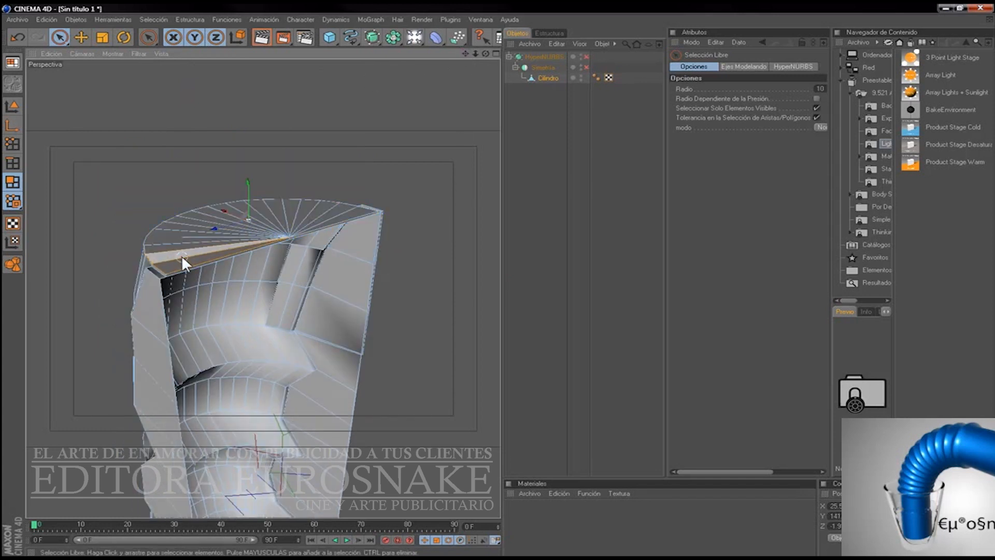
{"action": "left_click", "coordinate": [326, 215]}
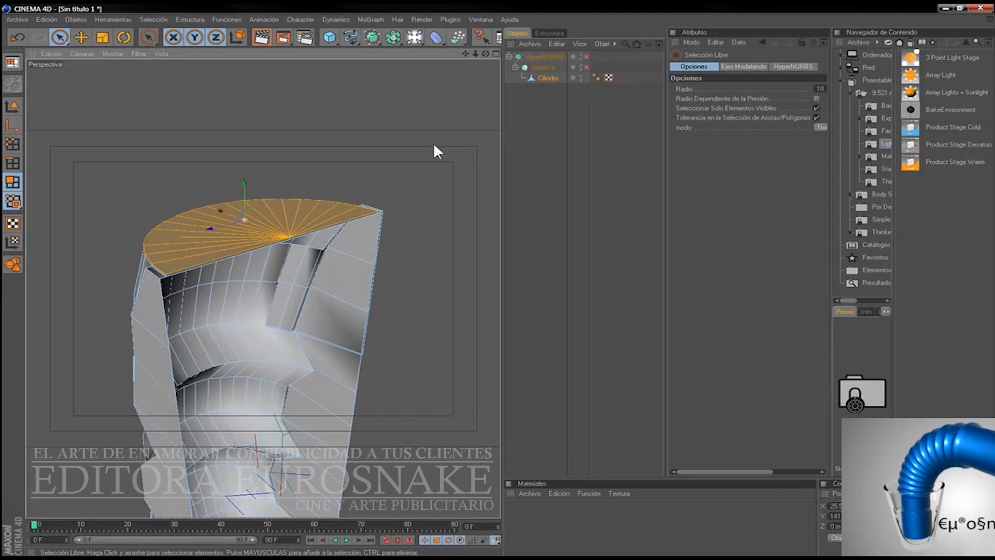
Step: Extrude the top cap with an offset of 1 m and raise it along the Y axis to form a neck section
{"action": "left_click", "coordinate": [182, 17]}
{"action": "left_click", "coordinate": [215, 259]}
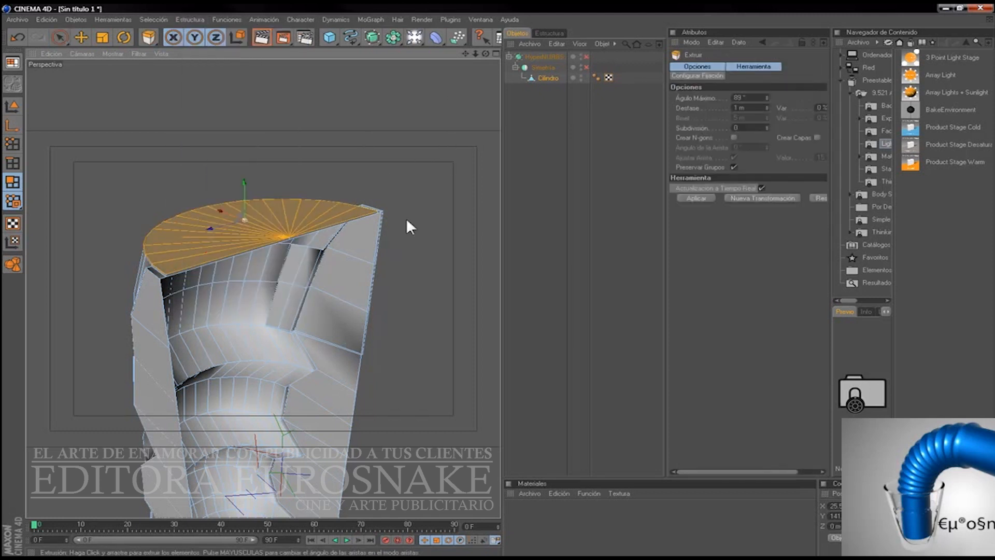
{"action": "left_click", "coordinate": [697, 198]}
{"action": "left_click_drag", "start_coordinate": [245, 180], "coordinate": [243, 143]}
Step: Scale the raised top cap down uniformly to about 0.8 so the neck section tapers inward
{"action": "left_click", "coordinate": [102, 37]}
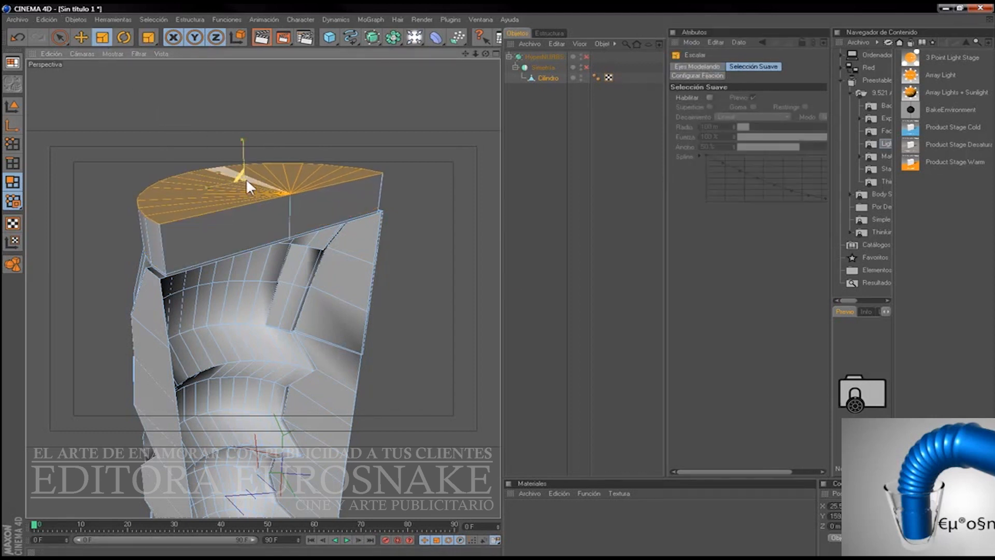
{"action": "left_click_drag", "start_coordinate": [244, 179], "coordinate": [241, 179]}
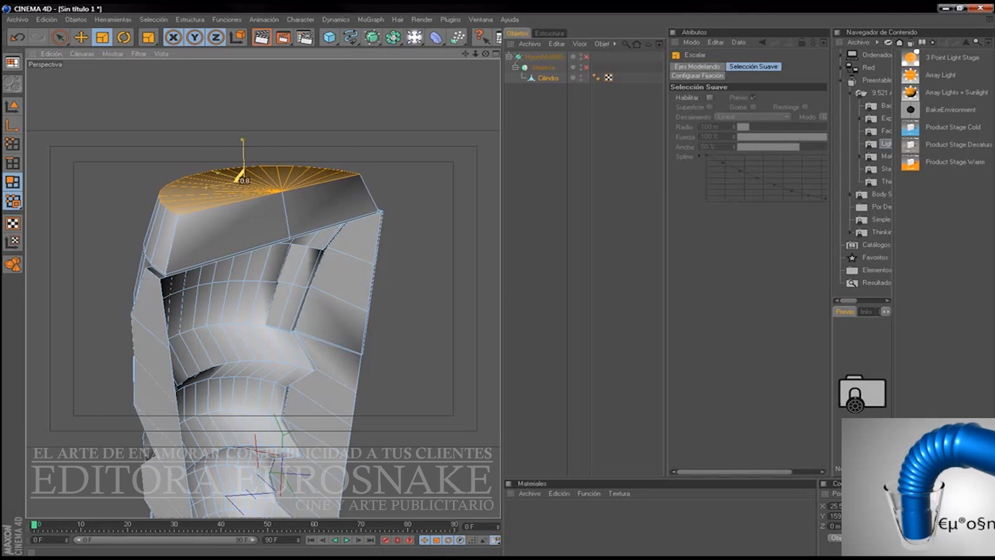
{"action": "left_click_drag", "start_coordinate": [486, 53], "coordinate": [485, 78]}
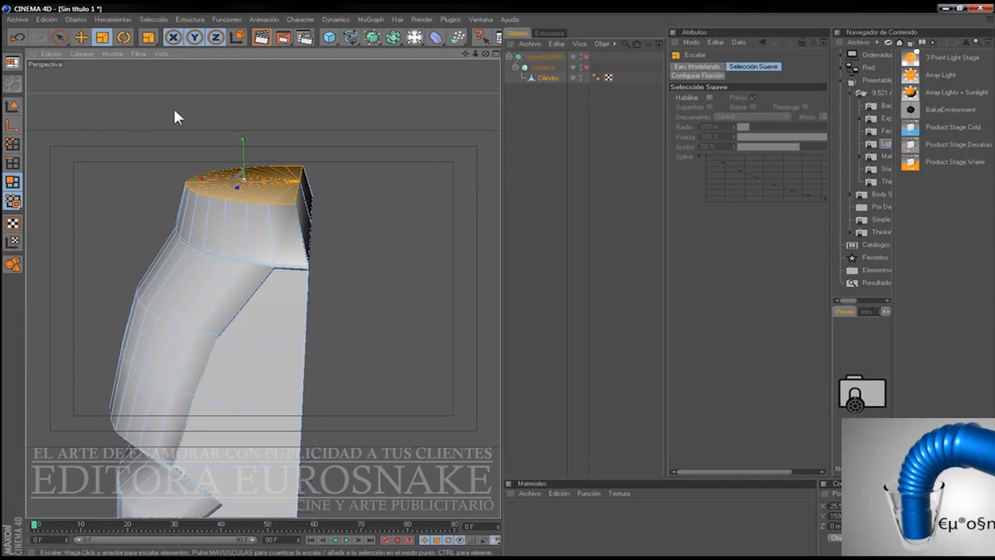
{"action": "left_click_drag", "start_coordinate": [486, 54], "coordinate": [461, 52]}
{"action": "left_click_drag", "start_coordinate": [244, 180], "coordinate": [247, 180]}
{"action": "key", "text": "ctrl+z"}
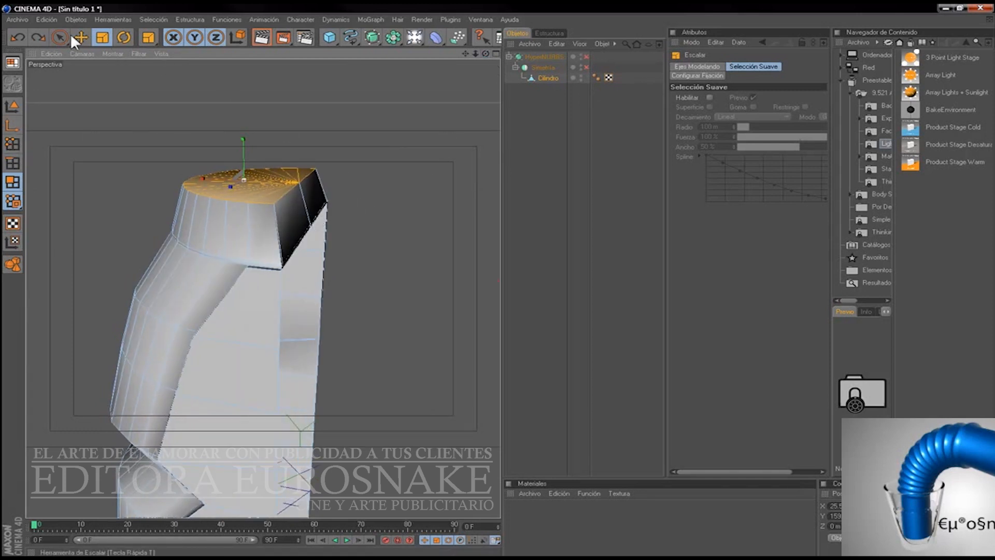
Step: Delete the inner wall polygons closing the neck section along the symmetry cut
{"action": "left_click", "coordinate": [60, 36]}
{"action": "left_click", "coordinate": [304, 201]}
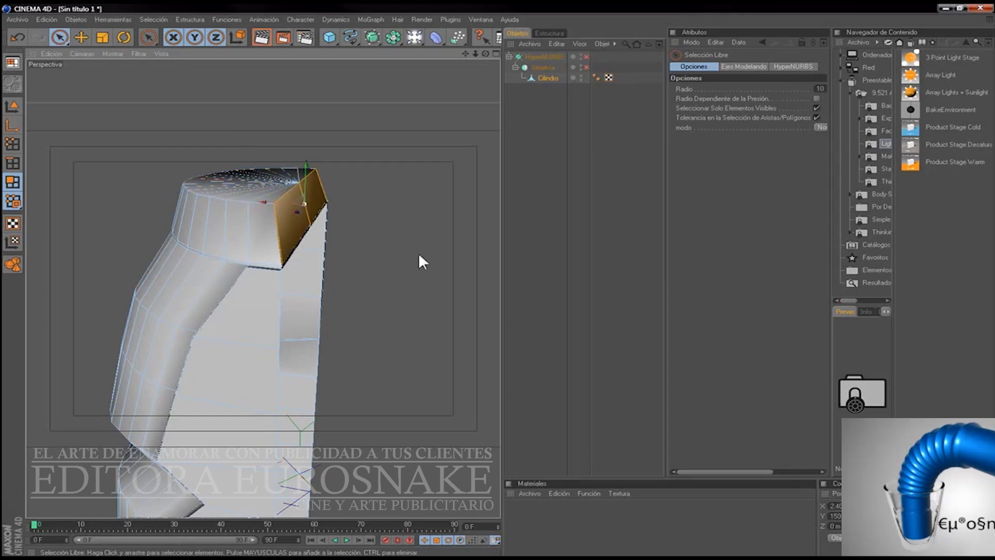
{"action": "key", "text": "Delete"}
Step: Delete the two thin polygon strips crossing the open symmetry cut at the base of the neck section
{"action": "left_click_drag", "start_coordinate": [475, 54], "coordinate": [492, 53]}
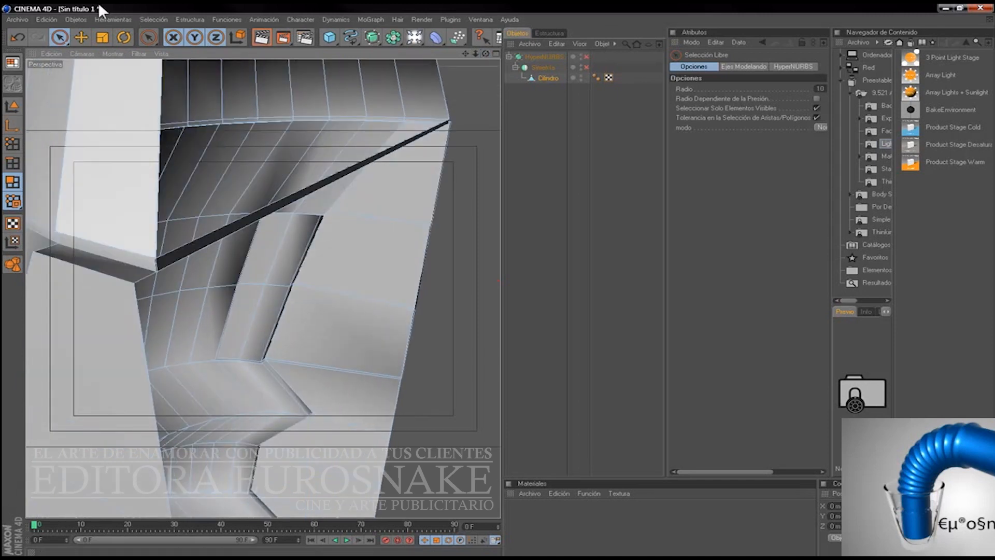
{"action": "left_click", "coordinate": [81, 37]}
{"action": "left_click", "coordinate": [259, 213]}
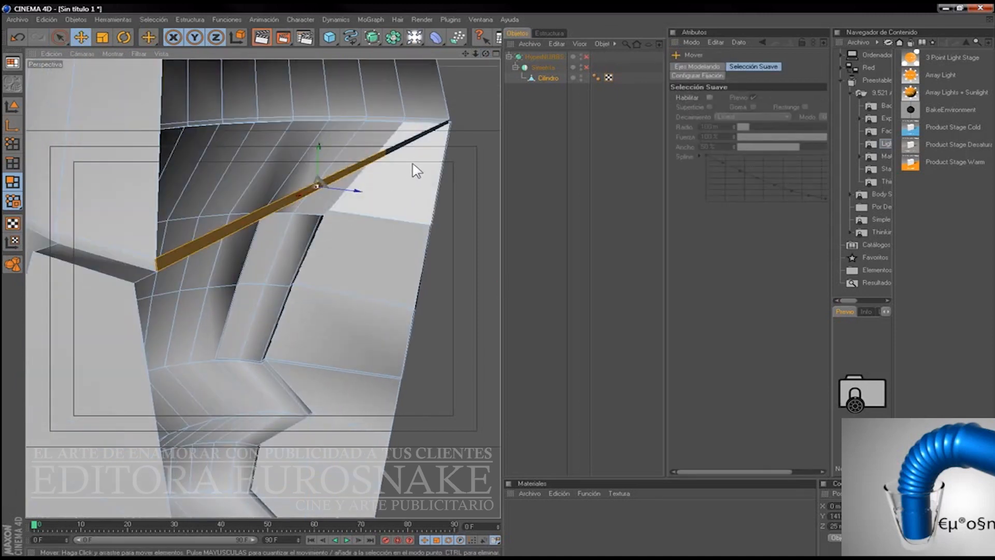
{"action": "left_click", "coordinate": [407, 142]}
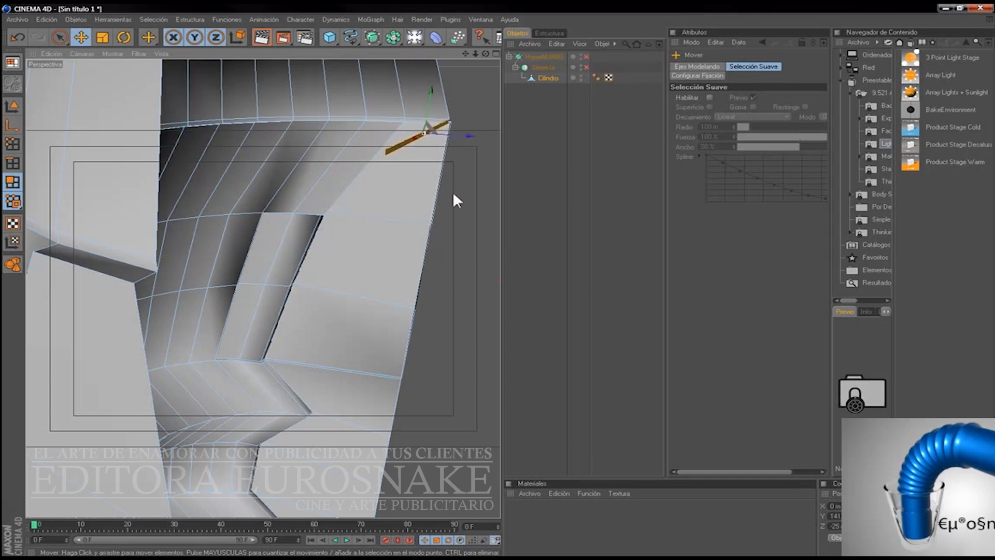
{"action": "left_click", "coordinate": [478, 170]}
{"action": "left_click_drag", "start_coordinate": [474, 54], "coordinate": [415, 54]}
Step: Switch to point editing and set the X position of the neck's near top corner point to 0
{"action": "left_click", "coordinate": [60, 37]}
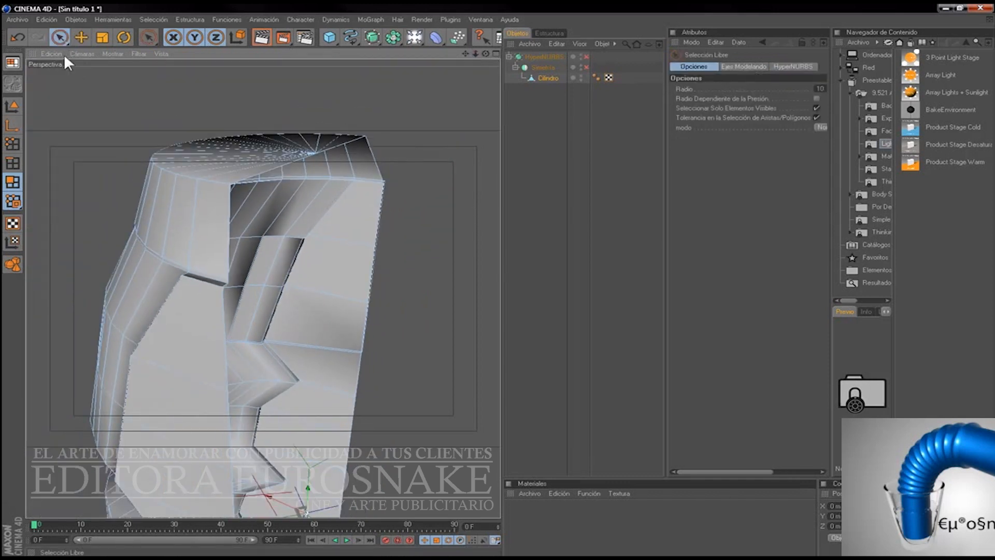
{"action": "left_click", "coordinate": [12, 144]}
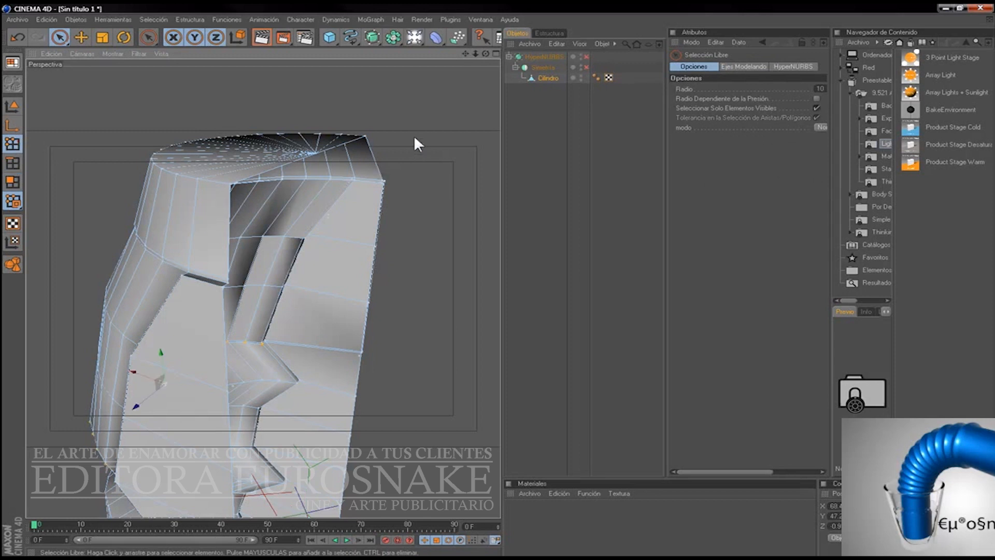
{"action": "mouse_move", "coordinate": [485, 54]}
{"action": "left_mouse_down"}
{"action": "mouse_move", "coordinate": [467, 55]}
{"action": "mouse_move", "coordinate": [476, 54]}
{"action": "left_mouse_up"}
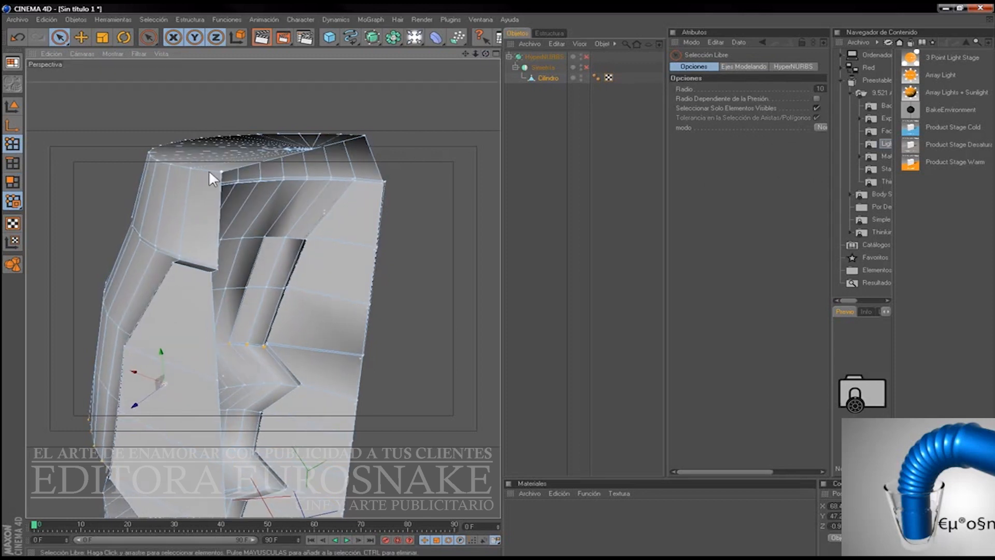
{"action": "left_click", "coordinate": [220, 171]}
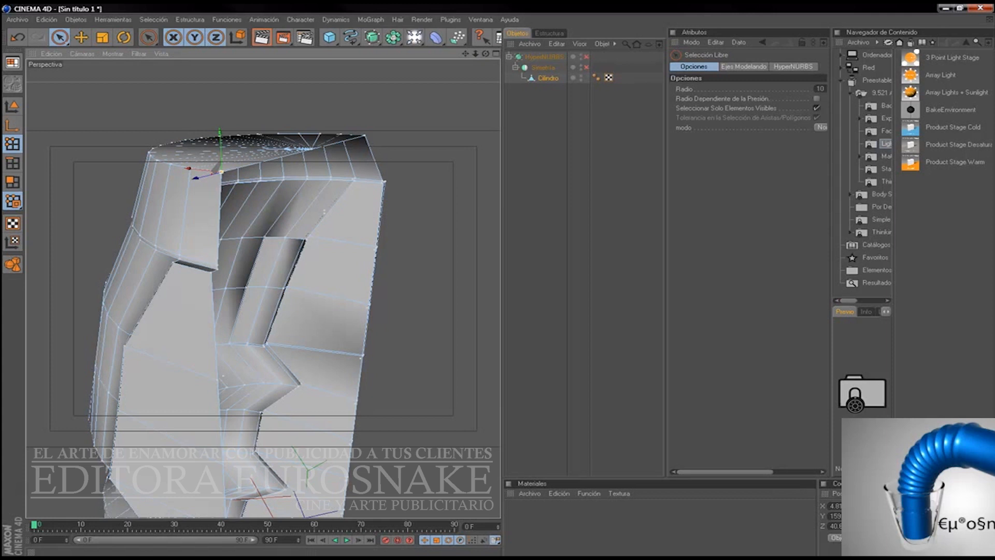
{"action": "left_click_drag", "start_coordinate": [854, 505], "coordinate": [834, 506]}
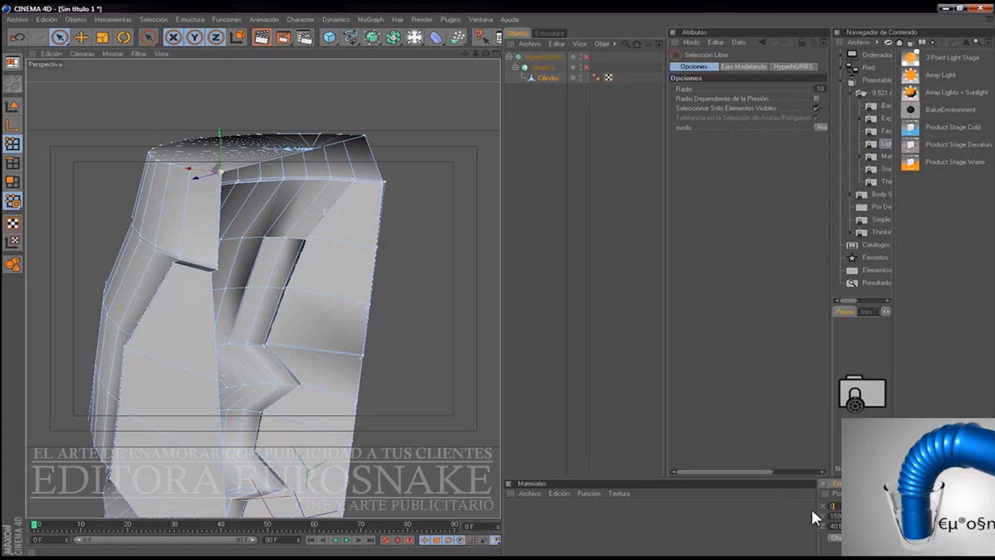
{"action": "key", "text": "Return"}
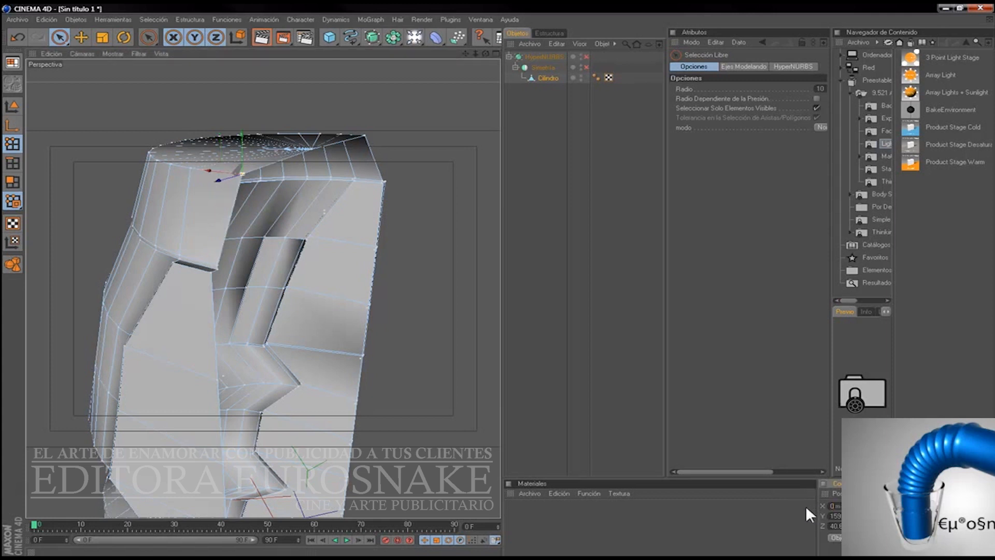
Step: Set the X position of the top cap's centre point and far corner point to 0
{"action": "left_click", "coordinate": [312, 150]}
{"action": "left_click_drag", "start_coordinate": [854, 505], "coordinate": [767, 489]}
{"action": "type", "text": "0"}
{"action": "key", "text": "Return"}
{"action": "left_click", "coordinate": [366, 136]}
{"action": "key", "text": "Return"}
{"action": "left_click_drag", "start_coordinate": [486, 54], "coordinate": [383, 55]}
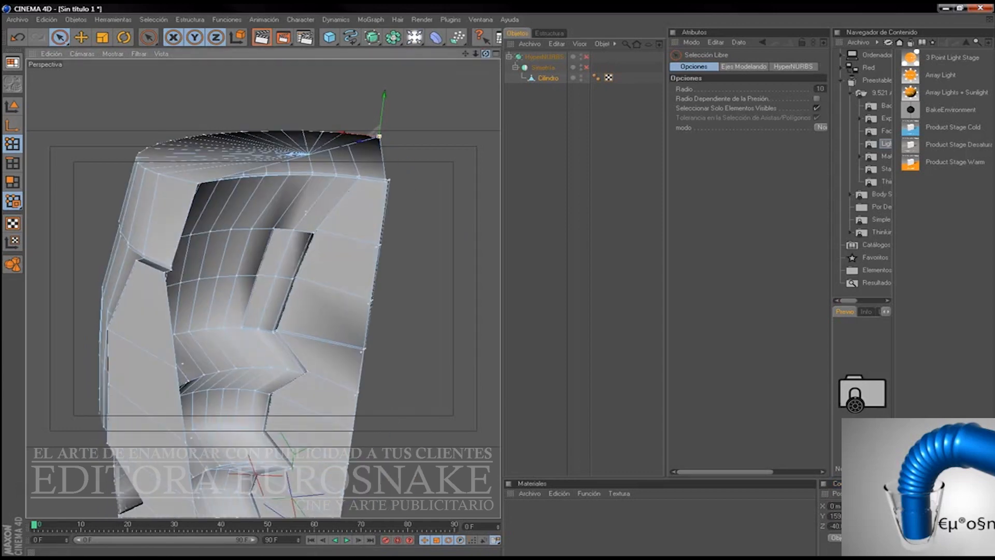
Step: Re-enable the Symmetry and HyperNURBS objects to restore the complete smoothed body
{"action": "left_click", "coordinate": [586, 67]}
{"action": "left_click", "coordinate": [585, 57]}
{"action": "mouse_move", "coordinate": [475, 53]}
{"action": "left_mouse_down"}
{"action": "mouse_move", "coordinate": [436, 54]}
{"action": "mouse_move", "coordinate": [482, 70]}
{"action": "mouse_move", "coordinate": [486, 82]}
{"action": "mouse_move", "coordinate": [484, 31]}
{"action": "mouse_move", "coordinate": [483, 51]}
{"action": "left_mouse_up"}
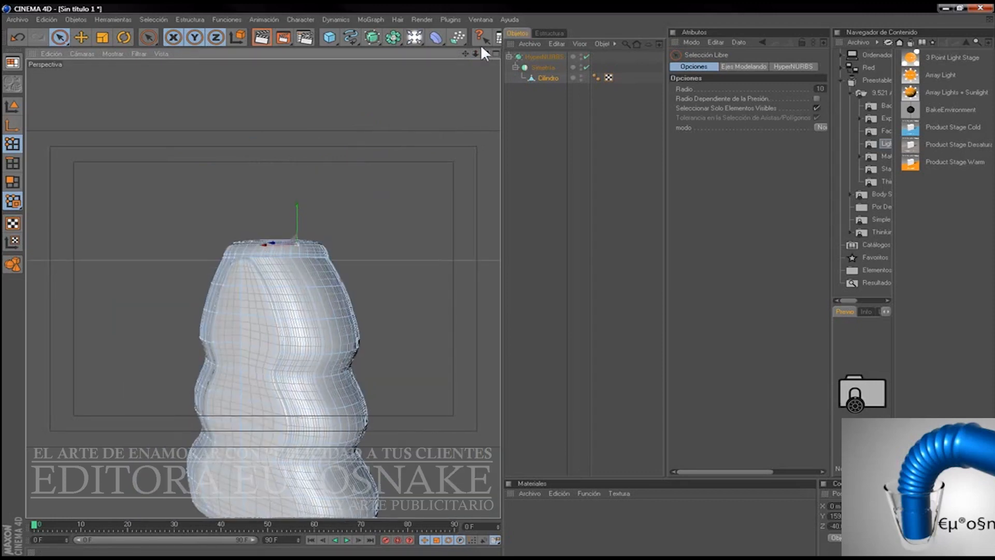
Step: Switch to polygon editing, select the polygons of the body's top cap and raise them slightly
{"action": "left_click", "coordinate": [13, 182]}
{"action": "left_click_drag", "start_coordinate": [485, 52], "coordinate": [453, 49]}
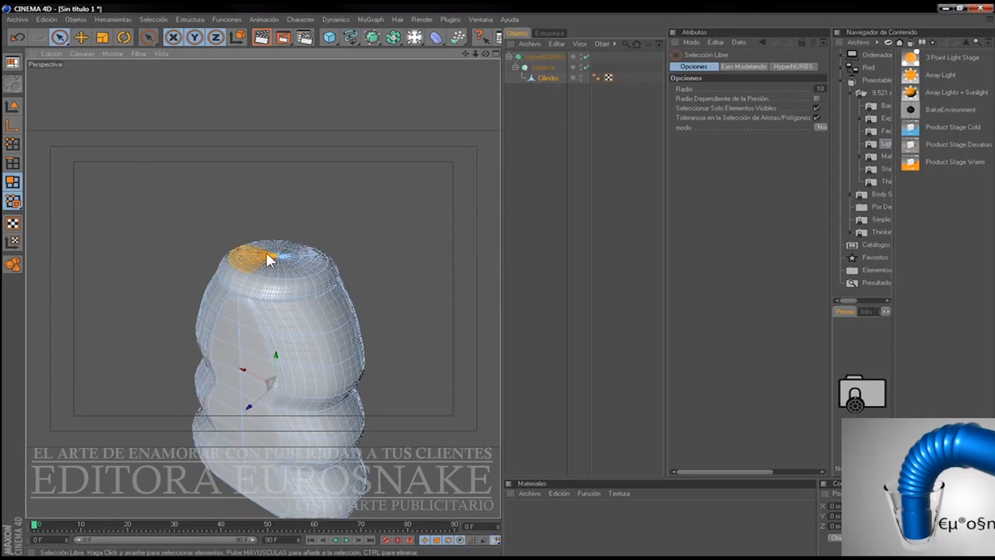
{"action": "left_click", "coordinate": [285, 254]}
{"action": "left_click_drag", "start_coordinate": [257, 233], "coordinate": [258, 226]}
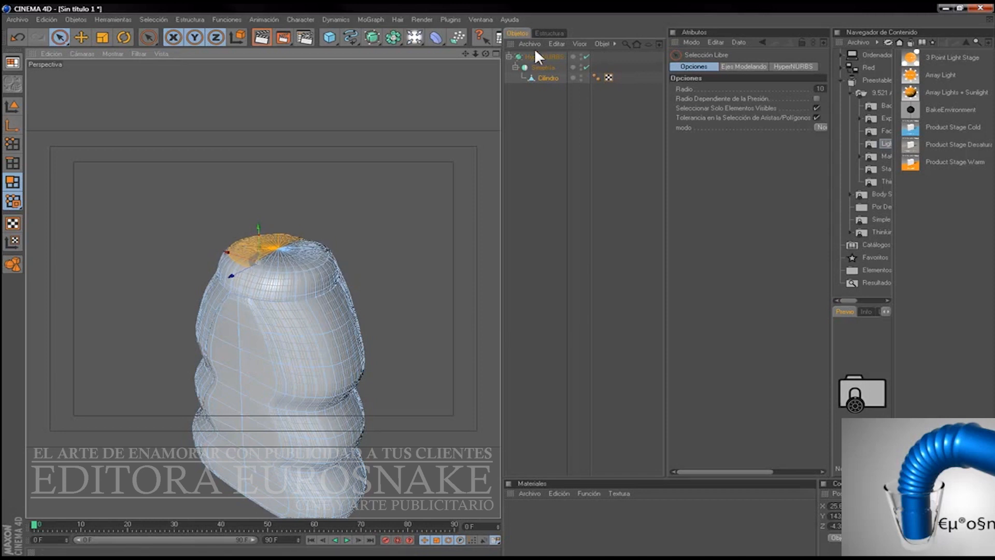
Step: Add a cylinder, move it up onto the body's top and scale it to about 29 m radius and 116 m height
{"action": "left_click_drag", "start_coordinate": [484, 52], "coordinate": [461, 52]}
{"action": "left_click_drag", "start_coordinate": [328, 36], "coordinate": [614, 46]}
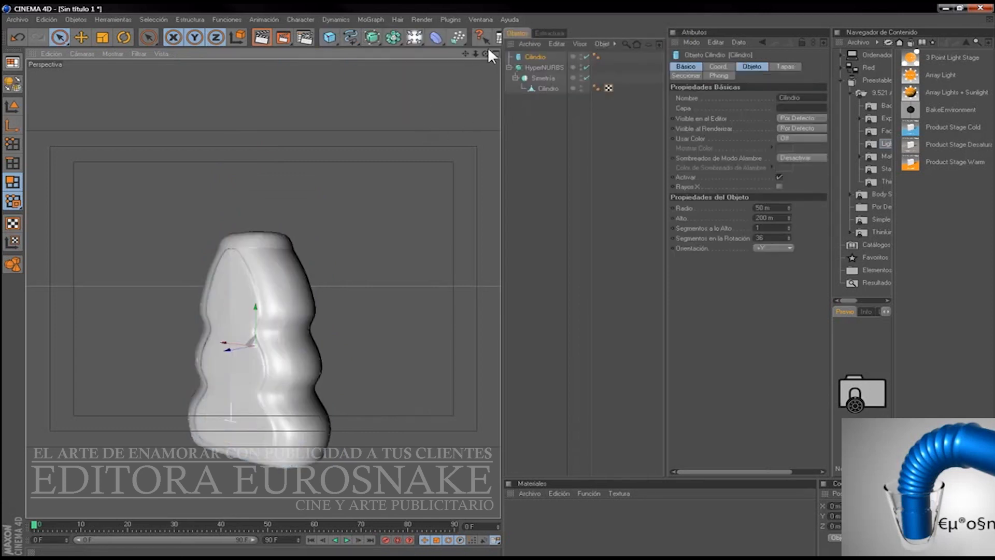
{"action": "left_click_drag", "start_coordinate": [255, 291], "coordinate": [202, 243]}
{"action": "left_click", "coordinate": [103, 38]}
{"action": "left_click_drag", "start_coordinate": [485, 54], "coordinate": [486, 78]}
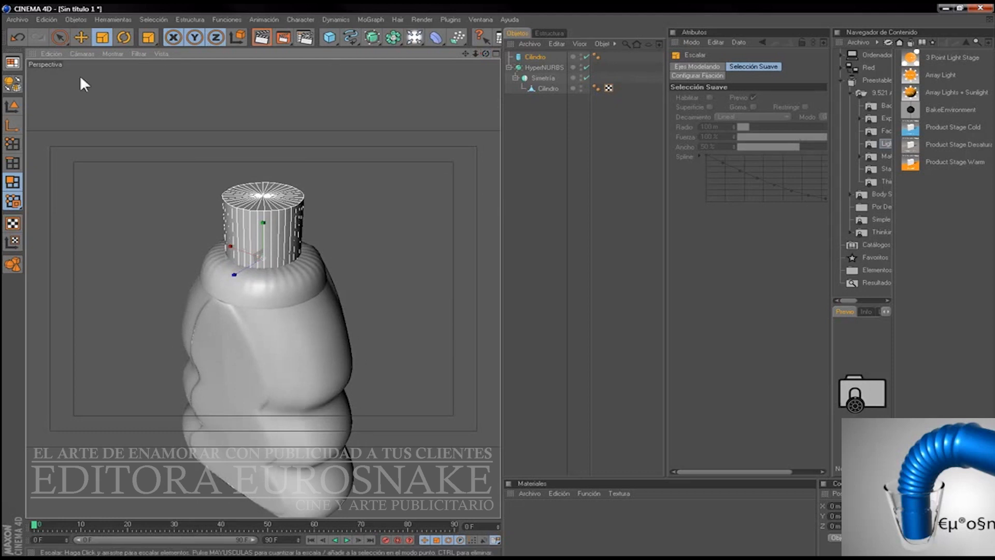
Step: Increase the new cylinder's height segments and convert it to an editable polygon object in point mode
{"action": "left_click", "coordinate": [530, 56]}
{"action": "left_click", "coordinate": [756, 228]}
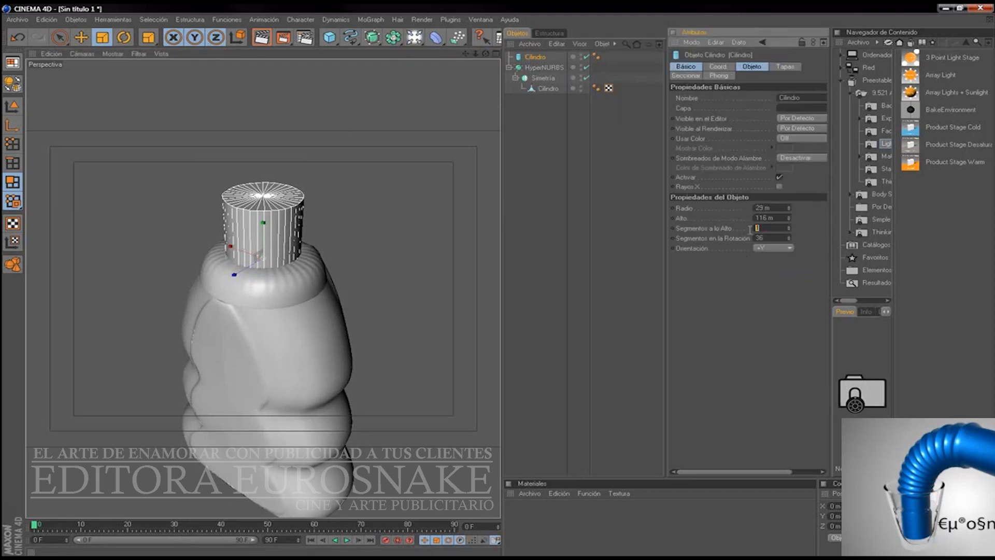
{"action": "left_click", "coordinate": [14, 81]}
{"action": "left_click", "coordinate": [13, 145]}
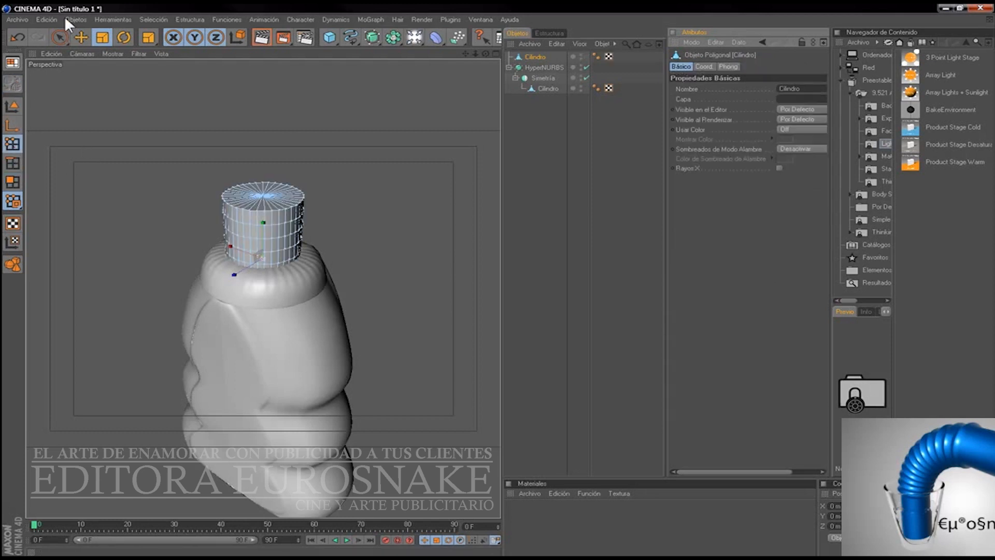
Step: Reposition the second and third point rings of the neck cylinder in the front view to form a narrow band near its top
{"action": "left_click_drag", "start_coordinate": [59, 37], "coordinate": [91, 50]}
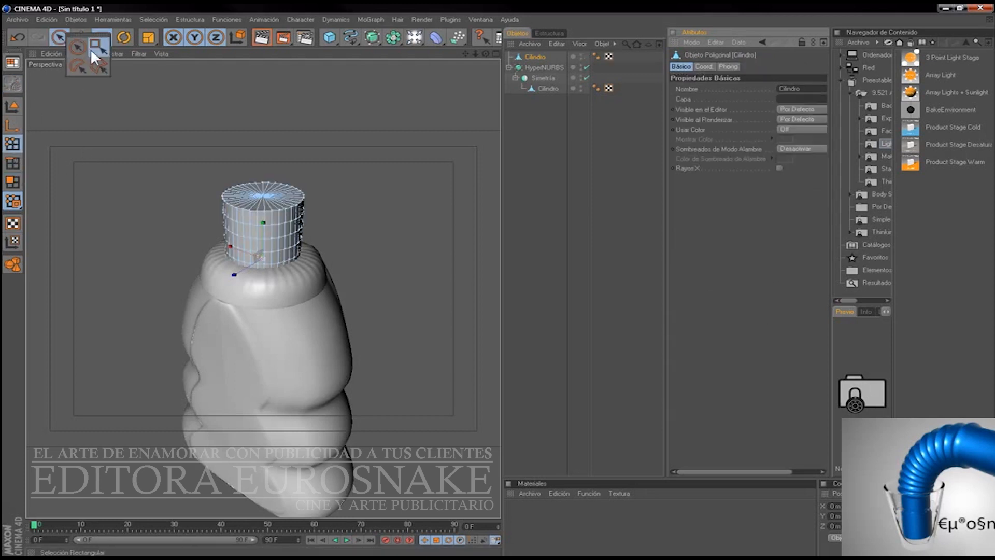
{"action": "left_click", "coordinate": [496, 54]}
{"action": "left_click_drag", "start_coordinate": [467, 288], "coordinate": [513, 288]}
{"action": "left_click_drag", "start_coordinate": [347, 313], "coordinate": [446, 320]}
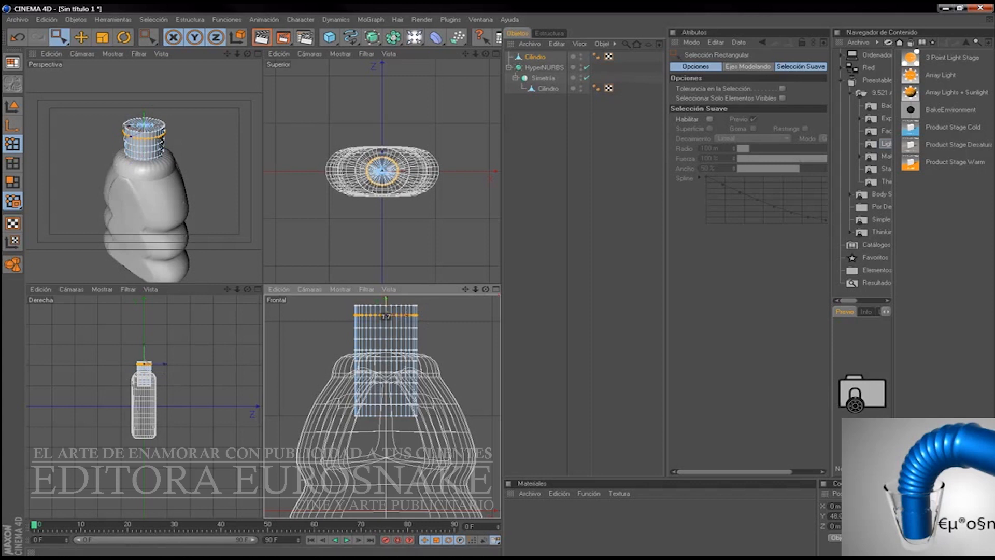
{"action": "left_click_drag", "start_coordinate": [428, 330], "coordinate": [387, 302]}
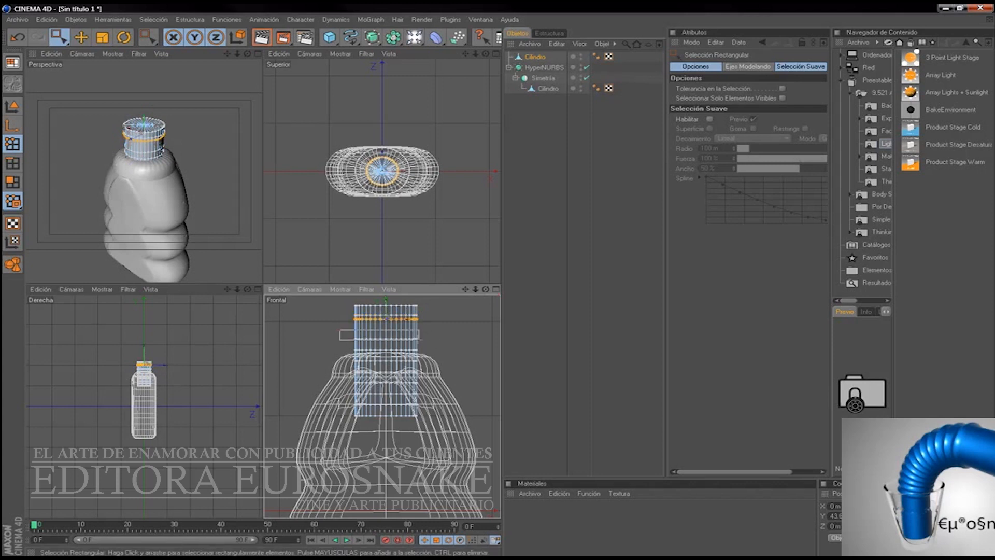
{"action": "left_click_drag", "start_coordinate": [386, 322], "coordinate": [387, 335]}
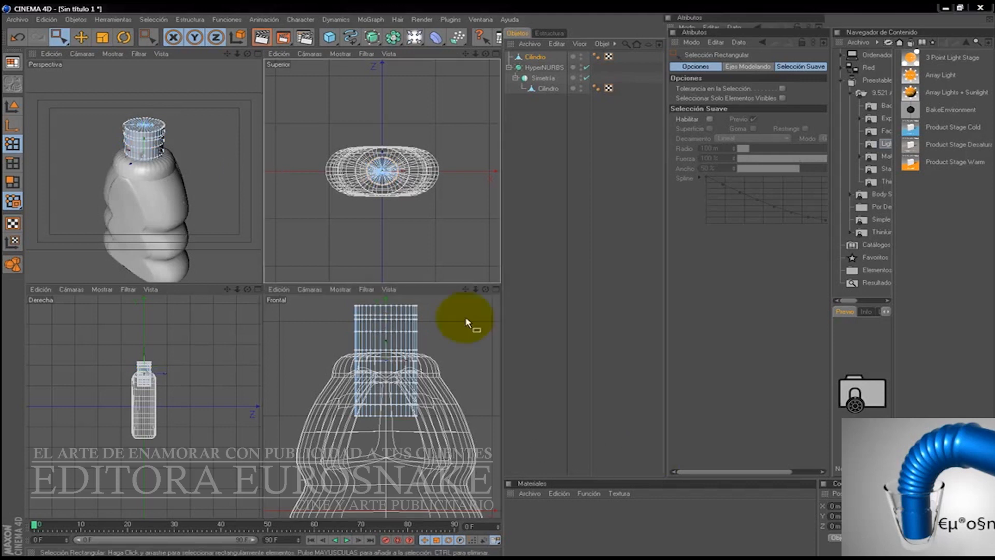
Step: Raise the point ring just above the body's top to form a second narrow band on the neck cylinder
{"action": "left_click", "coordinate": [495, 289]}
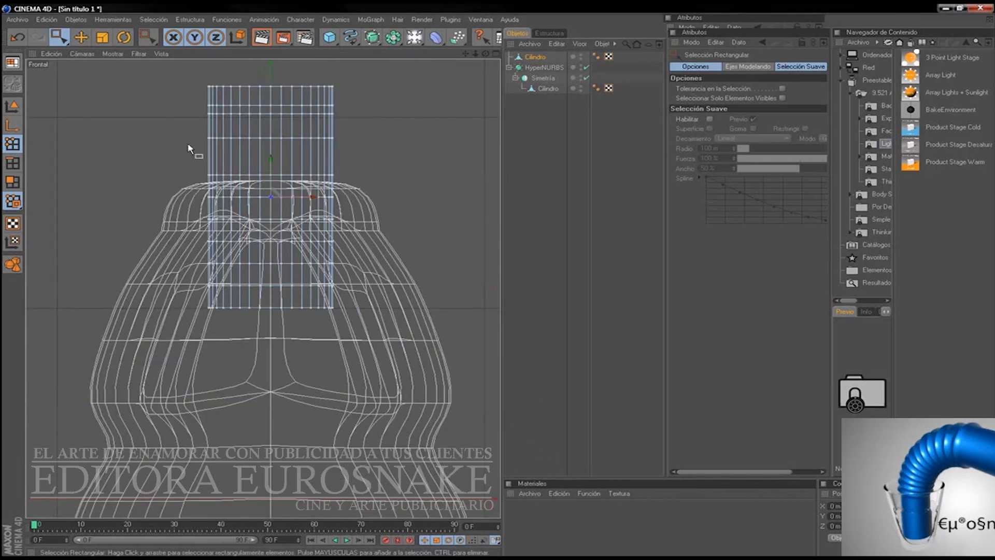
{"action": "left_click_drag", "start_coordinate": [185, 152], "coordinate": [407, 181]}
{"action": "mouse_move", "coordinate": [270, 143]}
{"action": "left_mouse_down"}
{"action": "mouse_move", "coordinate": [270, 112]}
{"action": "mouse_move", "coordinate": [272, 137]}
{"action": "left_mouse_up"}
Step: Delete the neck cylinder's lower point rings hidden inside the body
{"action": "left_click_drag", "start_coordinate": [156, 218], "coordinate": [384, 231]}
{"action": "left_click_drag", "start_coordinate": [385, 340], "coordinate": [400, 350]}
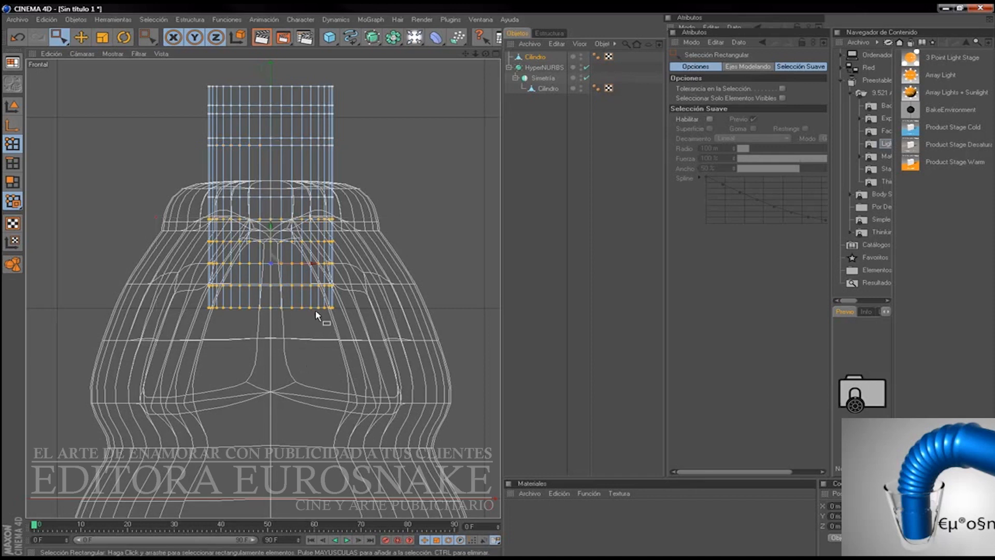
{"action": "key", "text": "Delete"}
Step: Select all of the neck's top cap polygons and extrude them with a 1 m offset
{"action": "left_click", "coordinate": [496, 53]}
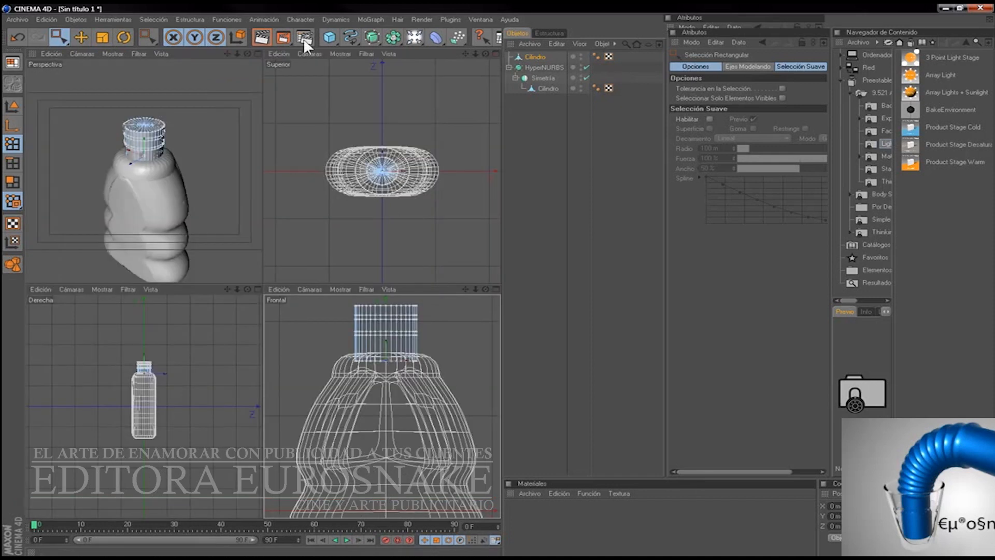
{"action": "left_click", "coordinate": [253, 52]}
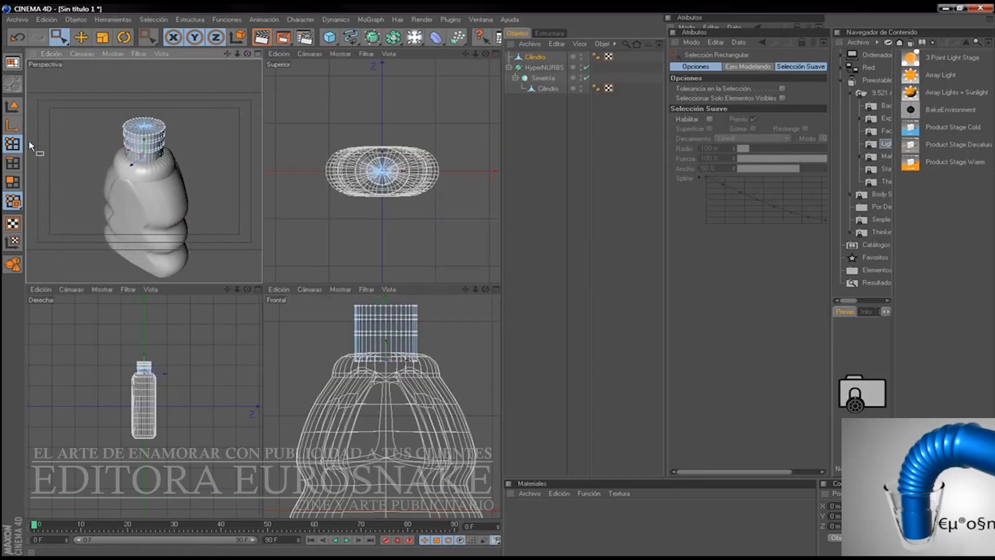
{"action": "left_click", "coordinate": [12, 180]}
{"action": "left_click_drag", "start_coordinate": [66, 35], "coordinate": [78, 58]}
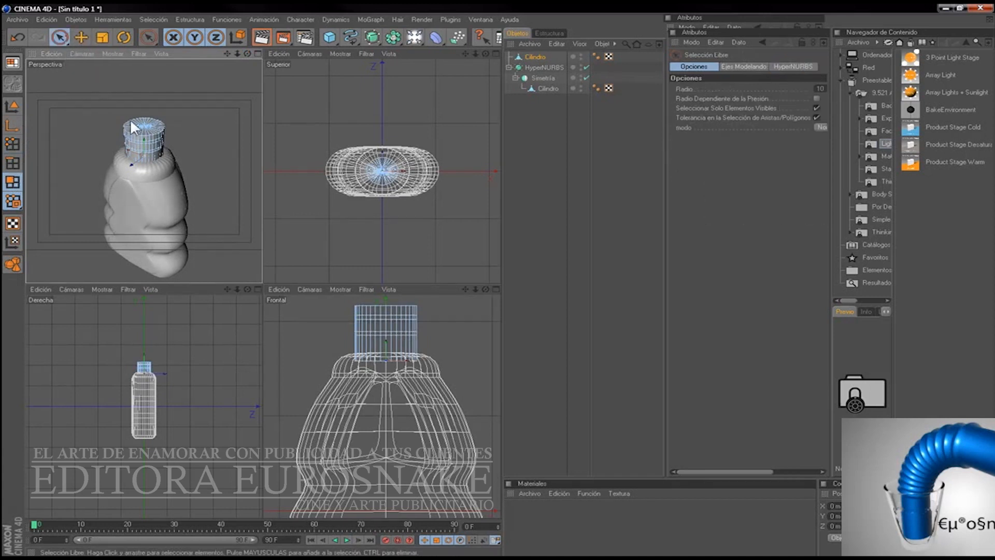
{"action": "mouse_move", "coordinate": [236, 53]}
{"action": "left_mouse_down"}
{"action": "mouse_move", "coordinate": [280, 54]}
{"action": "mouse_move", "coordinate": [264, 77]}
{"action": "left_mouse_up"}
{"action": "left_click_drag", "start_coordinate": [141, 133], "coordinate": [150, 116]}
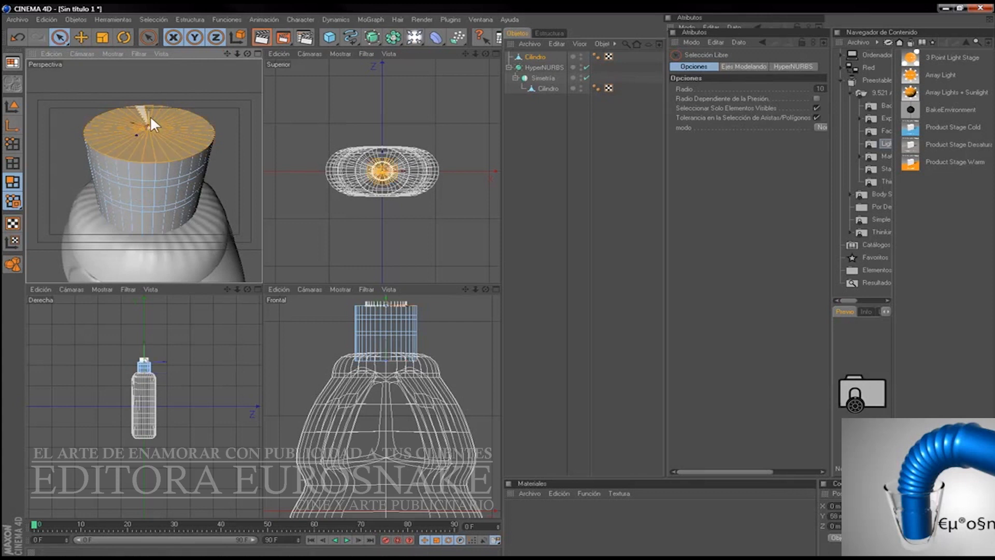
{"action": "left_click", "coordinate": [186, 21]}
{"action": "left_click", "coordinate": [203, 256]}
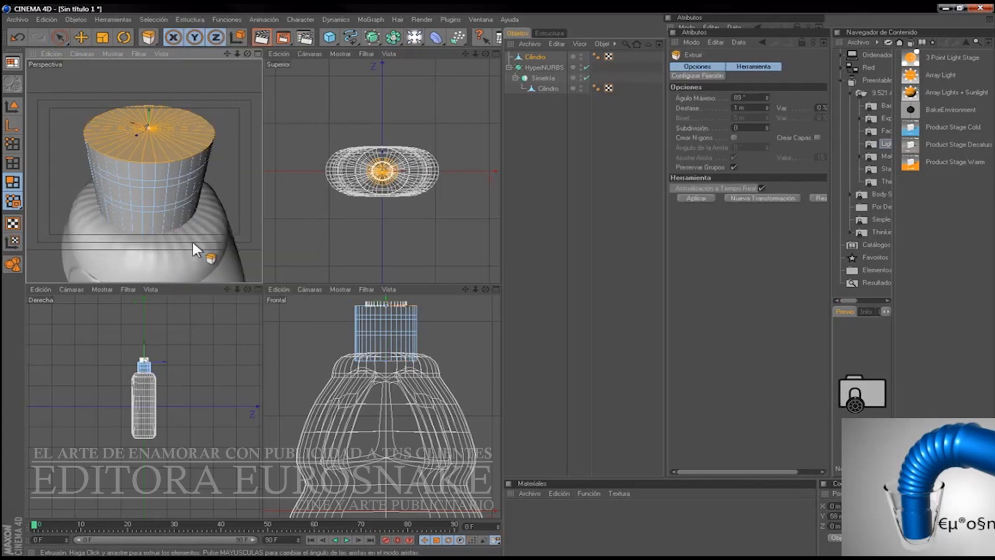
{"action": "left_click", "coordinate": [689, 198]}
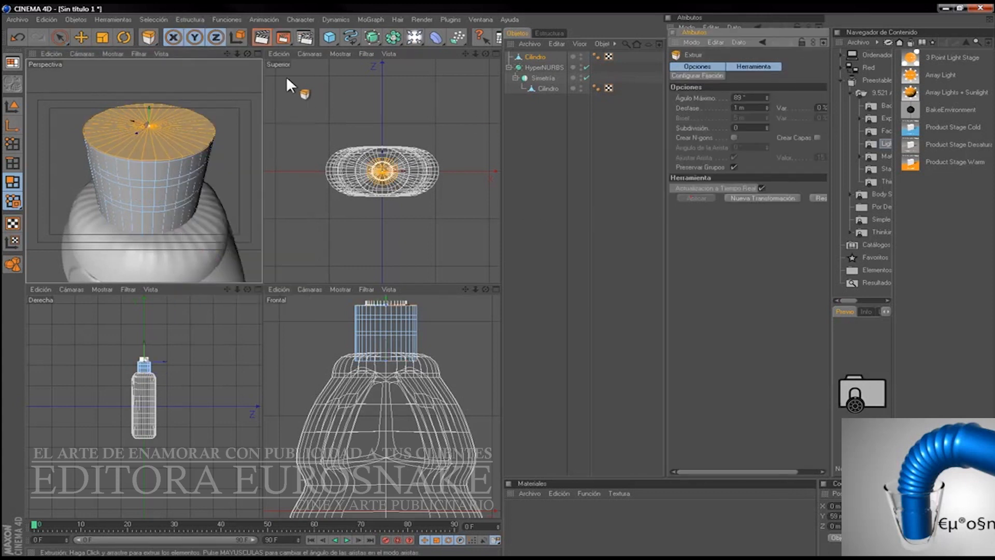
Step: Scale the extruded cap polygons inward to leave a rim, and lower them level with the neck's top edge
{"action": "left_click", "coordinate": [103, 37]}
{"action": "left_click_drag", "start_coordinate": [145, 126], "coordinate": [133, 126]}
{"action": "left_click", "coordinate": [81, 37]}
{"action": "left_click_drag", "start_coordinate": [465, 289], "coordinate": [498, 289]}
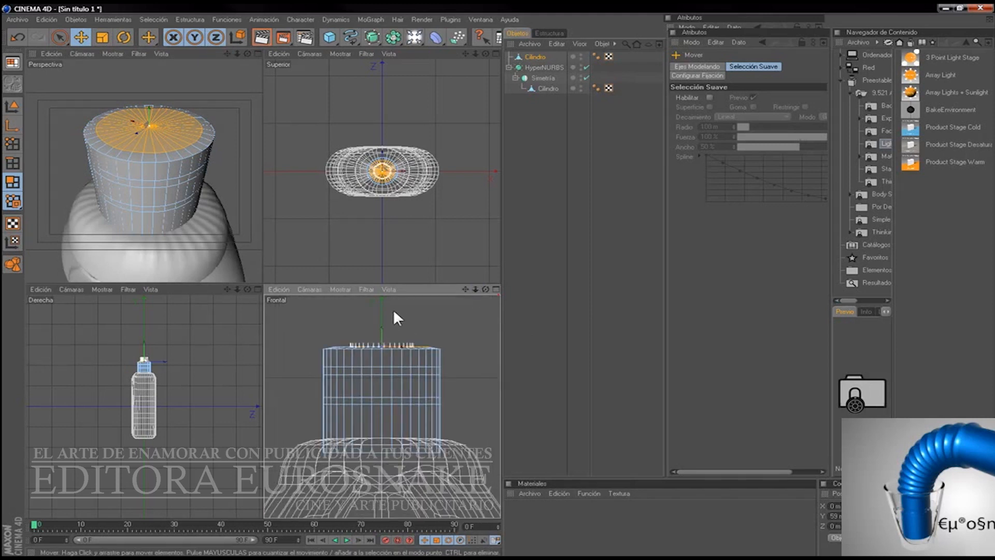
{"action": "left_click_drag", "start_coordinate": [382, 325], "coordinate": [388, 328]}
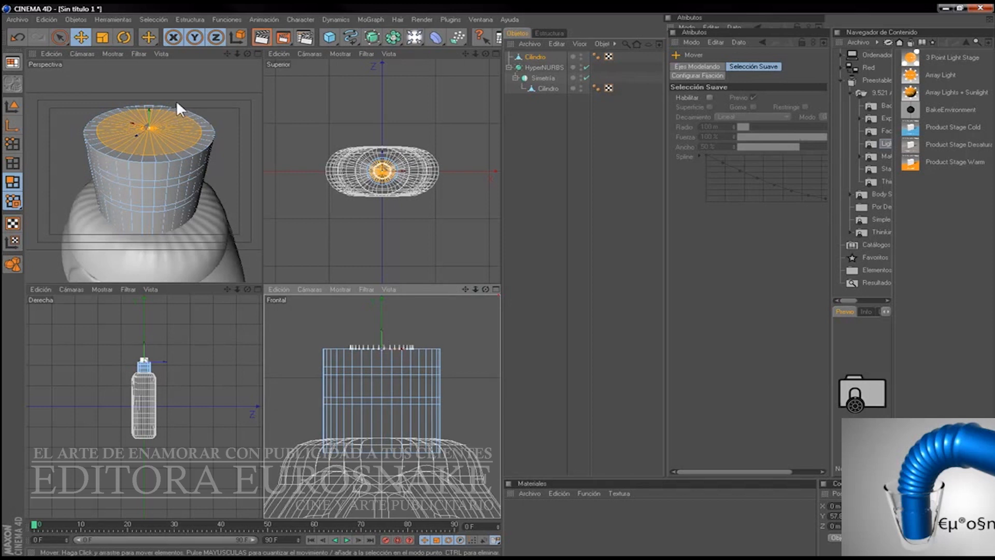
Step: Extrude the inset cap polygons with a 1 m offset and try lowering them slightly into the neck
{"action": "left_click", "coordinate": [194, 19]}
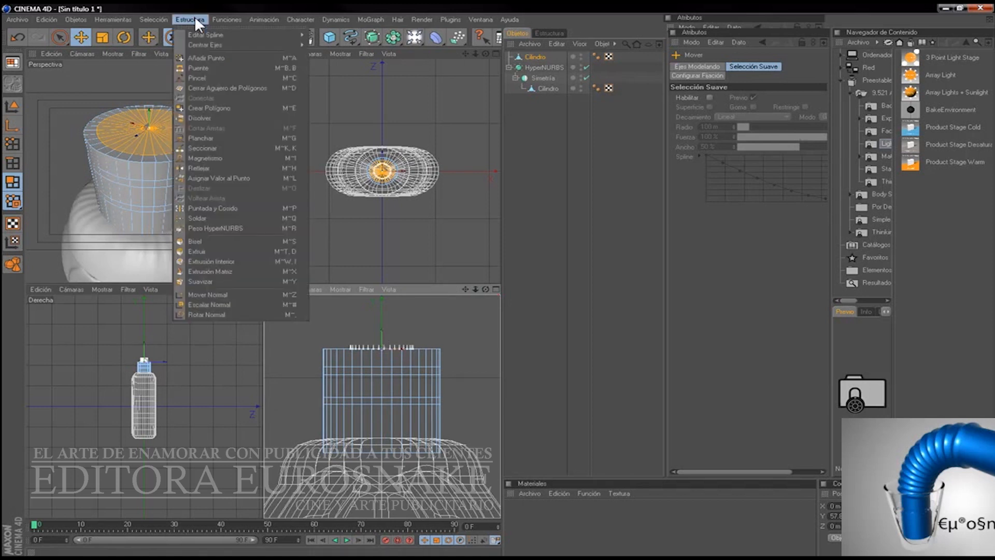
{"action": "left_click", "coordinate": [206, 251]}
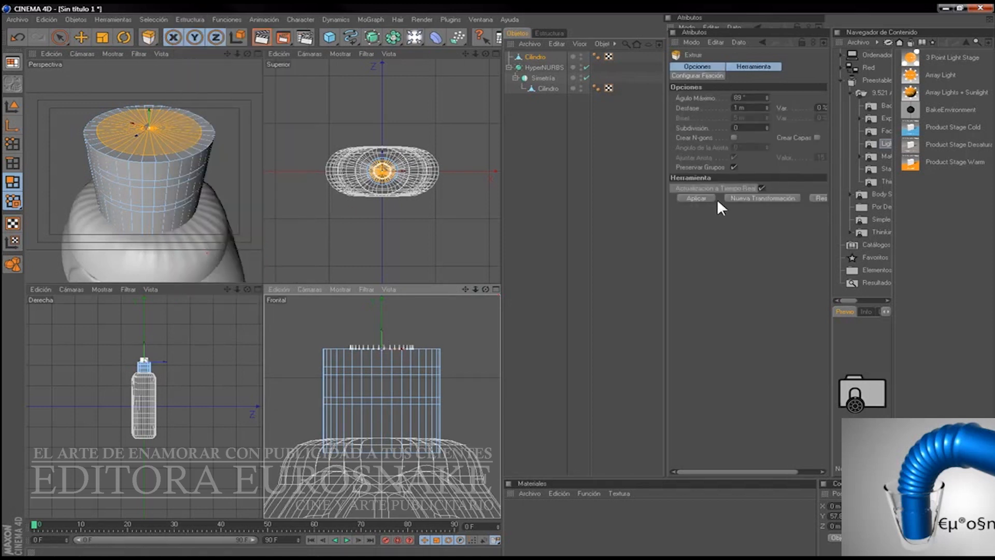
{"action": "left_click", "coordinate": [697, 198]}
{"action": "left_click_drag", "start_coordinate": [380, 325], "coordinate": [391, 333]}
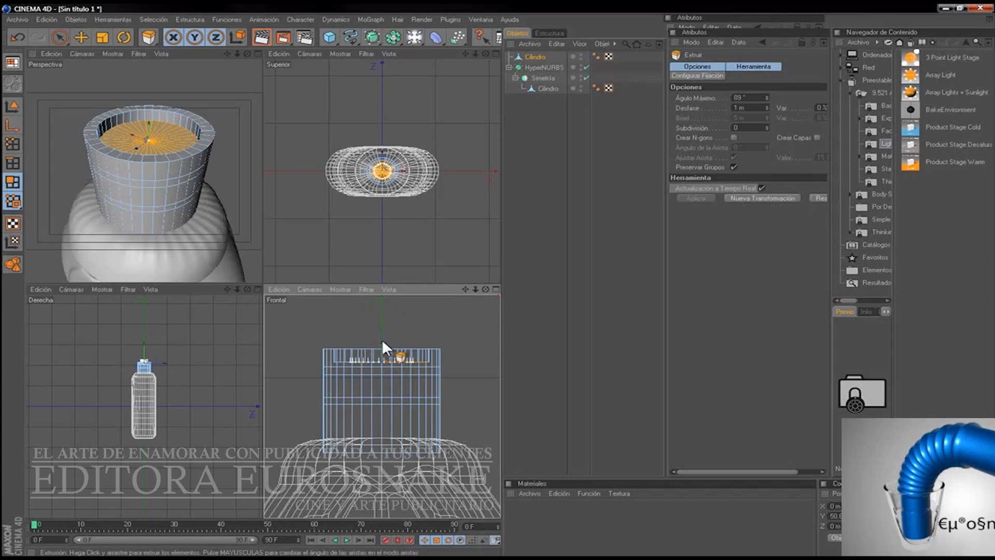
{"action": "left_click_drag", "start_coordinate": [382, 344], "coordinate": [384, 345]}
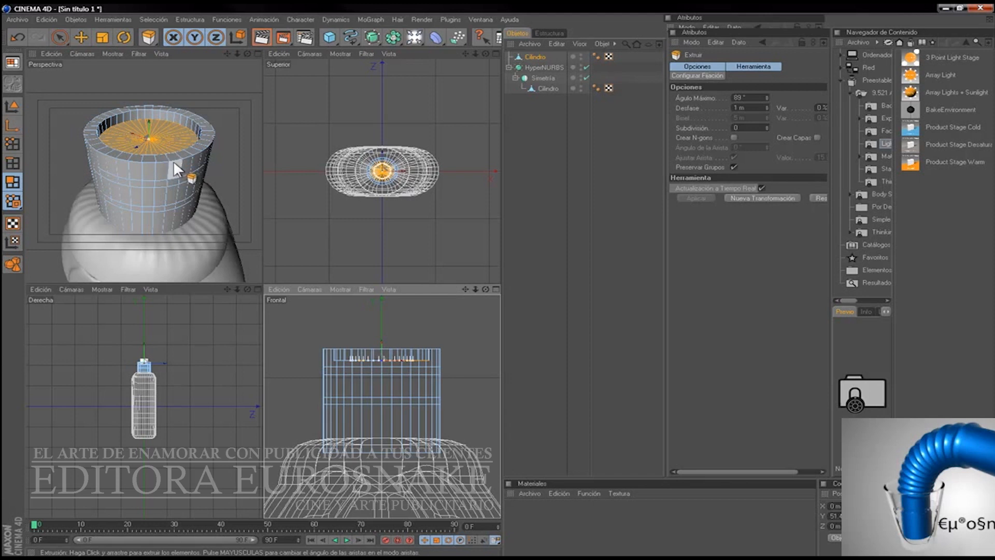
{"action": "key", "text": "ctrl+z"}
Step: Lower the inset cap polygons deep inside the neck to form the inner wall, and delete them
{"action": "left_click_drag", "start_coordinate": [379, 340], "coordinate": [383, 379]}
{"action": "key", "text": "Delete"}
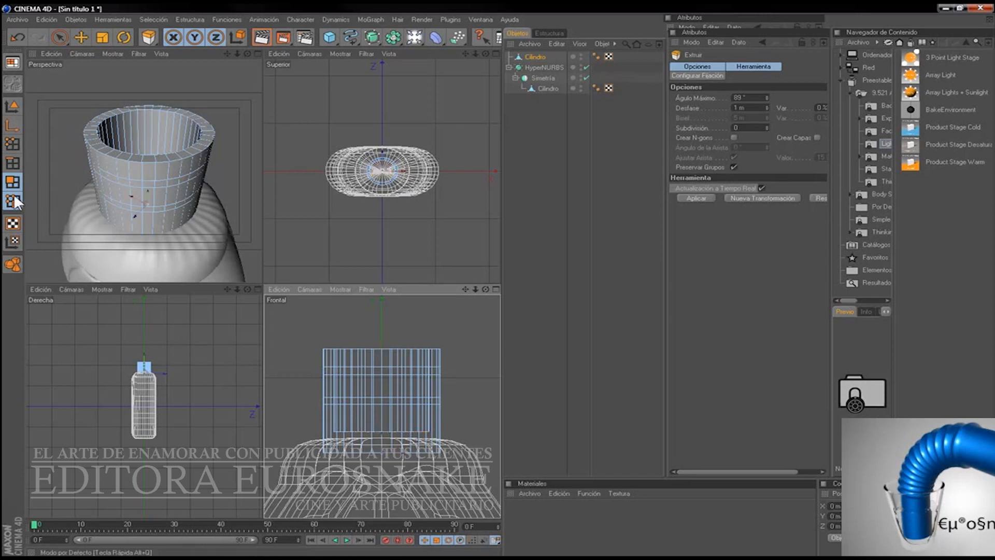
Step: Select the upper narrow polygon band around the neck and extrude it outward with a 2 m offset
{"action": "left_click_drag", "start_coordinate": [60, 37], "coordinate": [92, 41]}
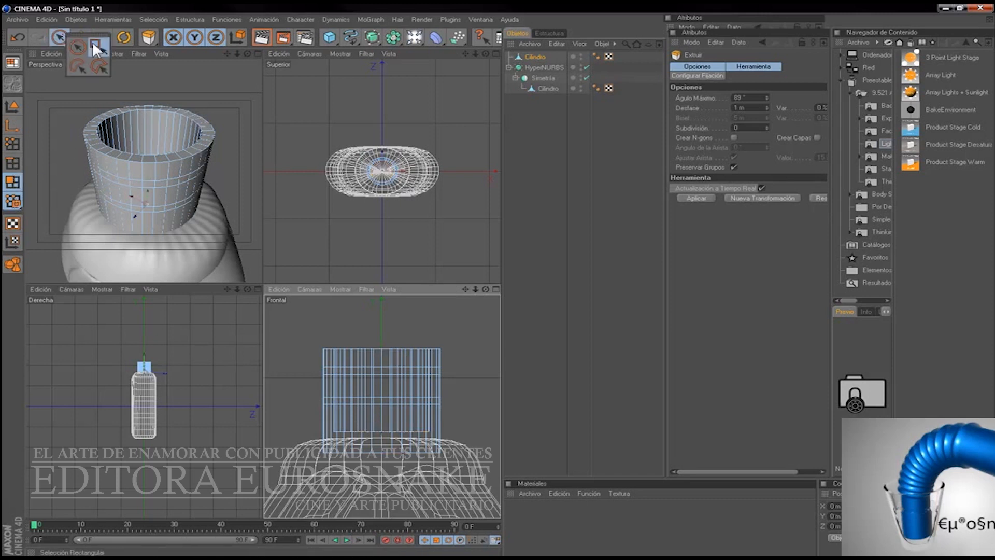
{"action": "left_click_drag", "start_coordinate": [311, 363], "coordinate": [459, 385]}
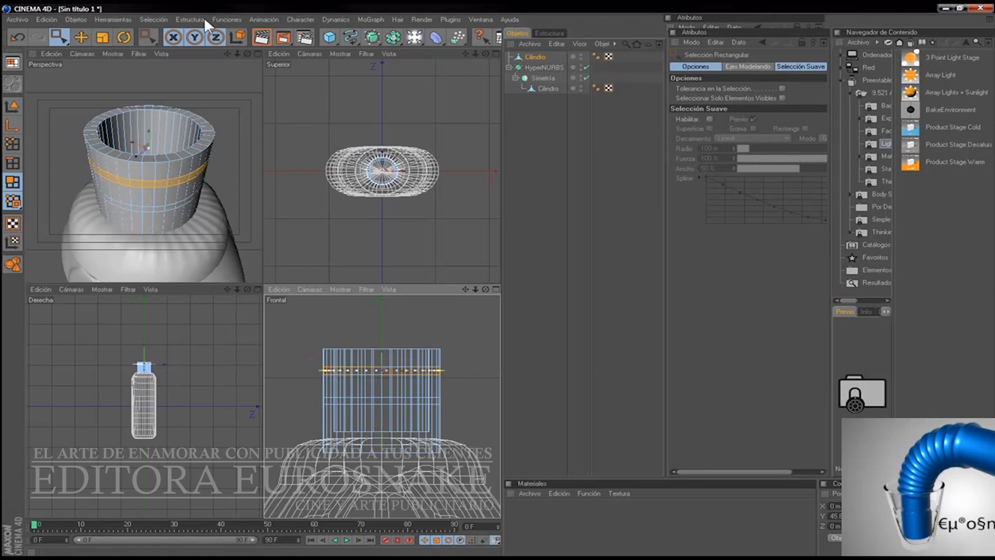
{"action": "left_click", "coordinate": [191, 19]}
{"action": "left_click", "coordinate": [223, 244]}
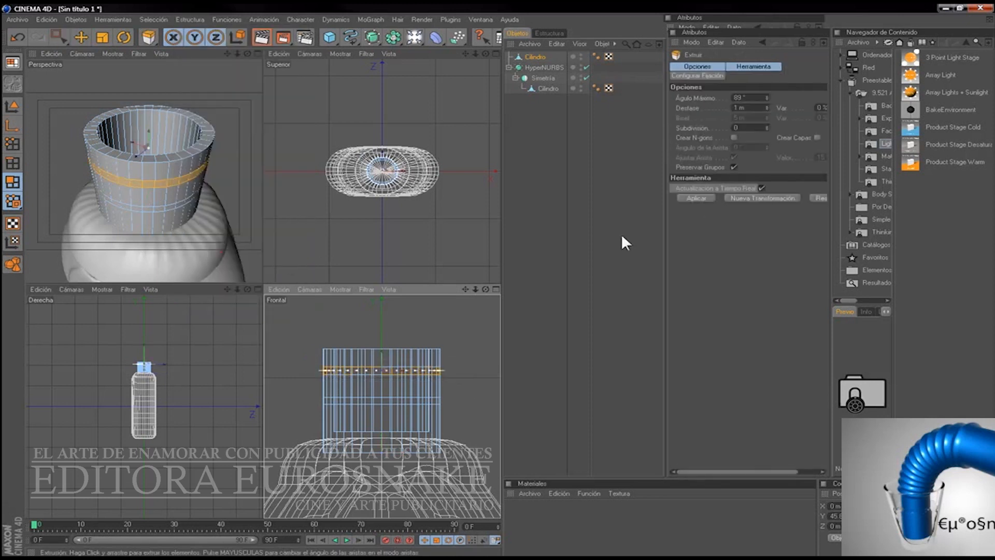
{"action": "left_click", "coordinate": [749, 108]}
{"action": "left_click", "coordinate": [697, 198]}
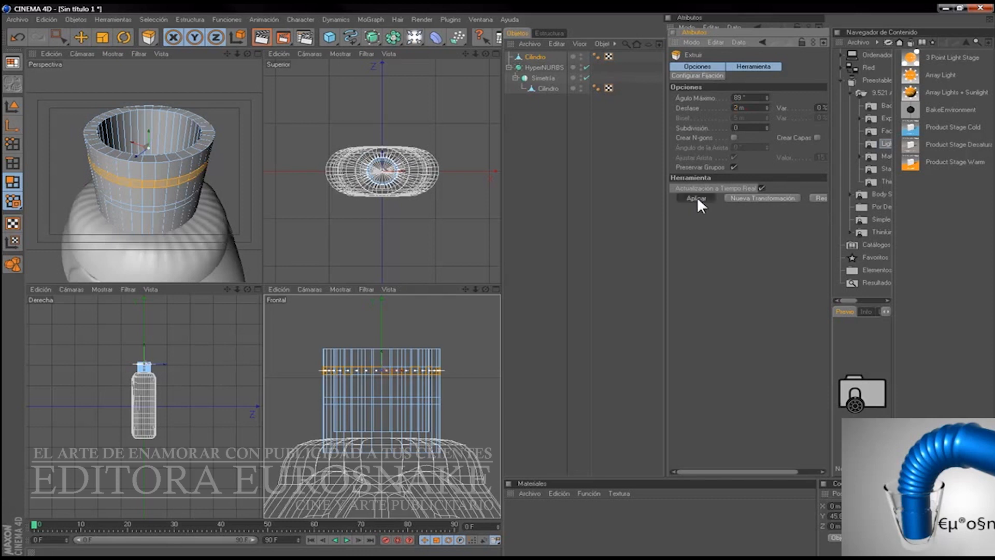
Step: Select the lower narrow polygon band around the neck and extrude it outward with the same 2 m offset
{"action": "left_click", "coordinate": [60, 35]}
{"action": "left_click_drag", "start_coordinate": [305, 396], "coordinate": [474, 415]}
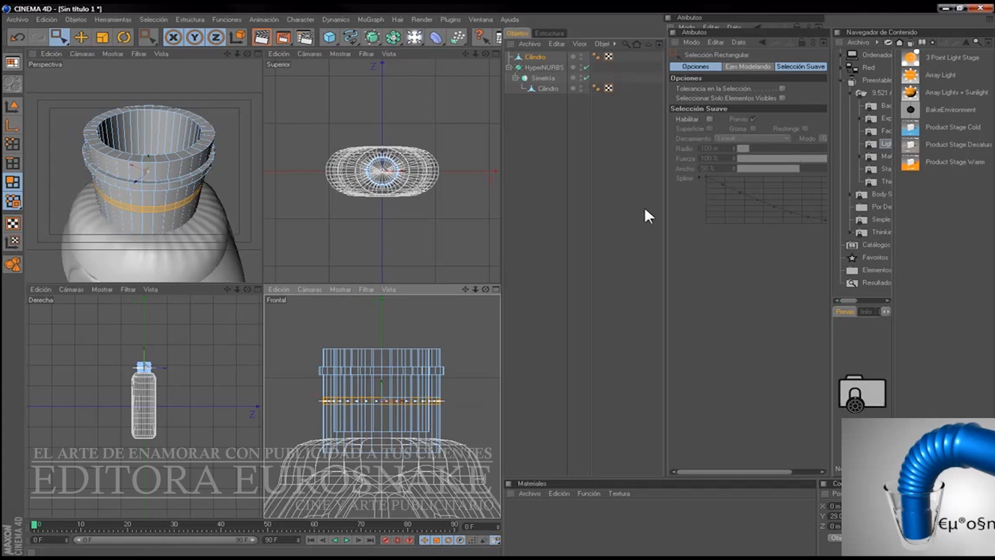
{"action": "key", "text": "e"}
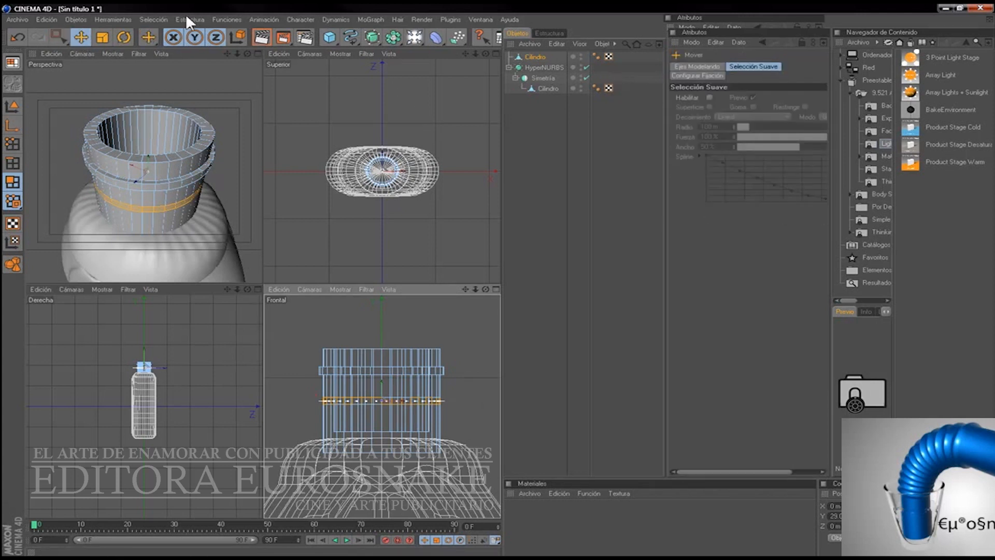
{"action": "left_click", "coordinate": [189, 19]}
{"action": "left_click", "coordinate": [223, 251]}
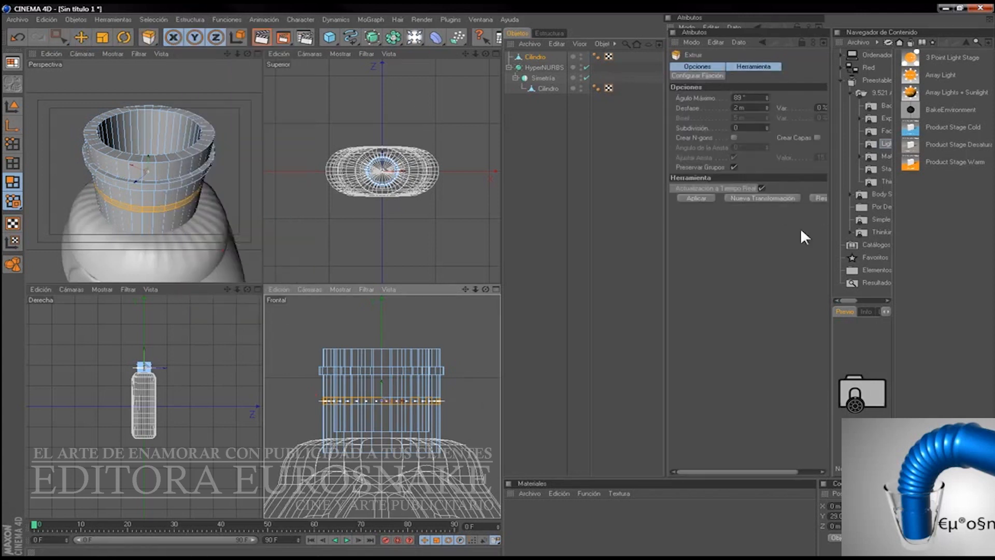
{"action": "left_click", "coordinate": [703, 198]}
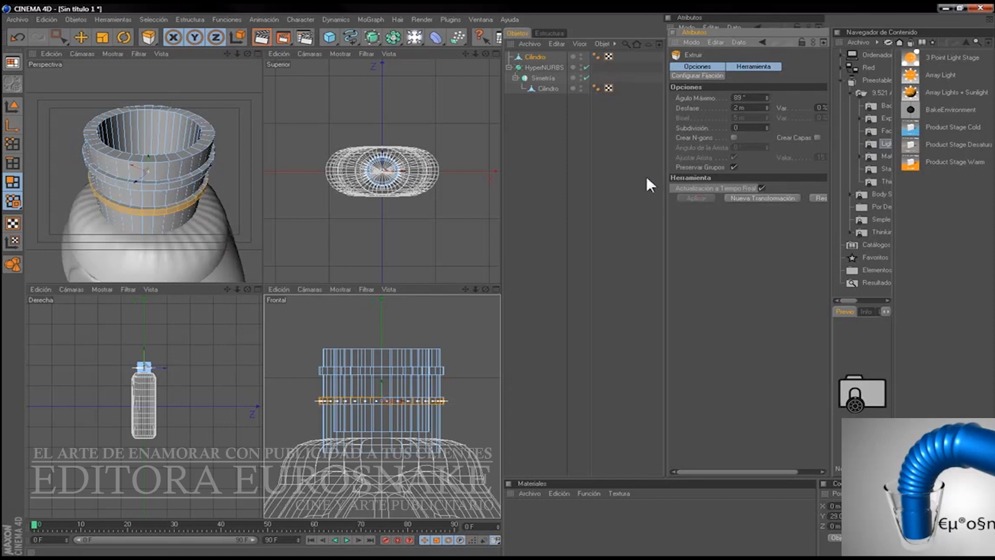
Step: Delete one half of the neck's points at the centre line, leaving only the half on the body's modelled side
{"action": "double_click", "coordinate": [536, 54]}
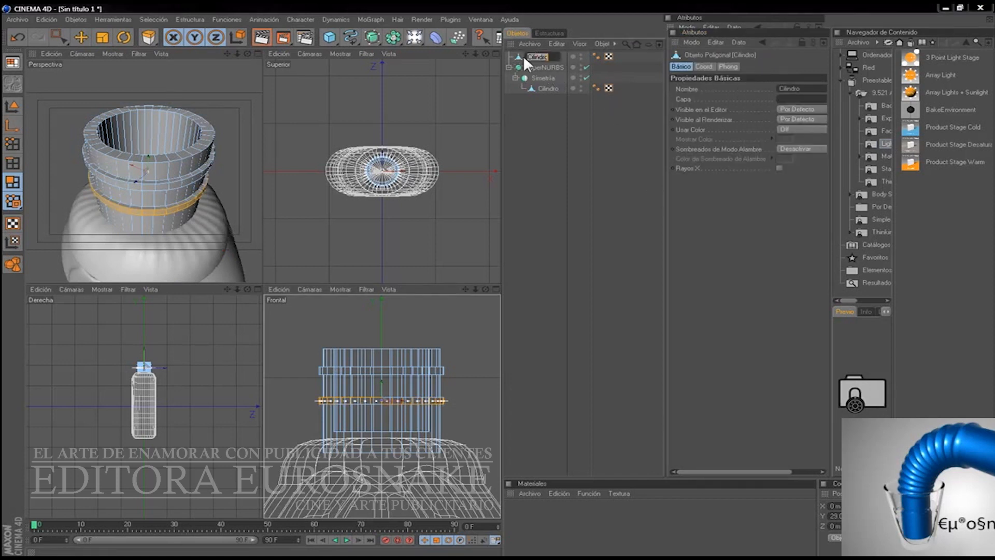
{"action": "left_click", "coordinate": [12, 144]}
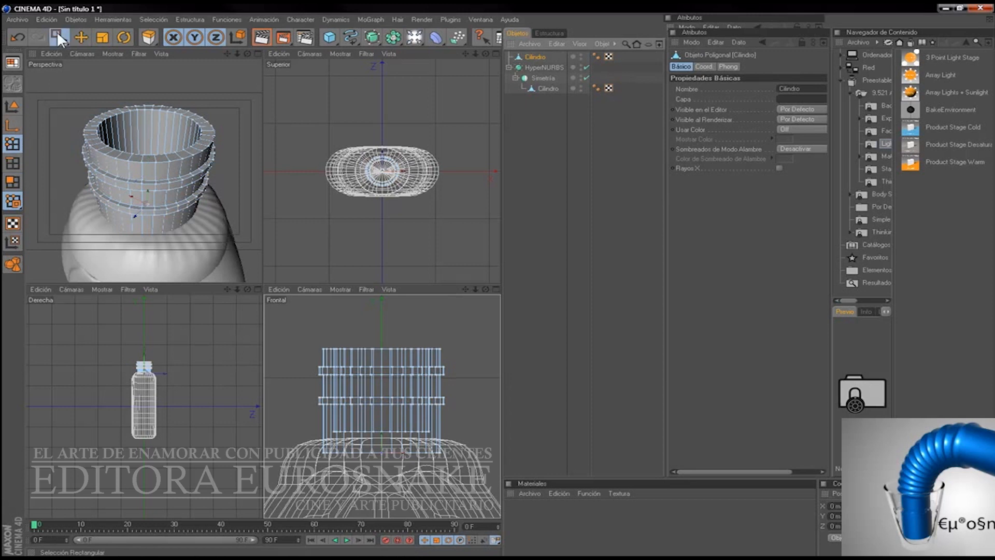
{"action": "left_click", "coordinate": [57, 32]}
{"action": "left_click_drag", "start_coordinate": [377, 341], "coordinate": [297, 473]}
{"action": "key", "text": "Delete"}
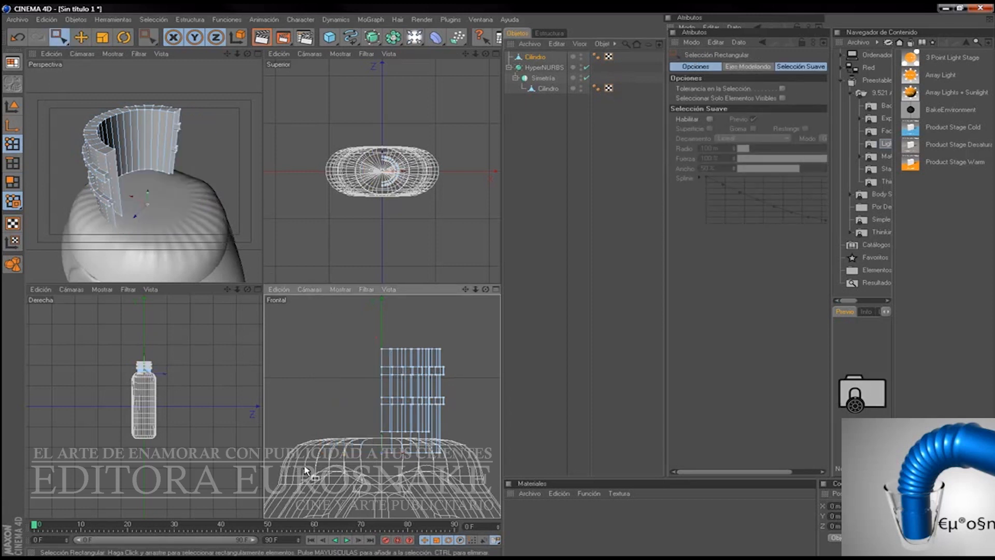
Step: Move the body cylinder out of the Symmetry object and connect it with the neck cylinder into a single polygon object
{"action": "left_click_drag", "start_coordinate": [546, 87], "coordinate": [546, 111]}
{"action": "left_click_drag", "start_coordinate": [536, 56], "coordinate": [536, 114]}
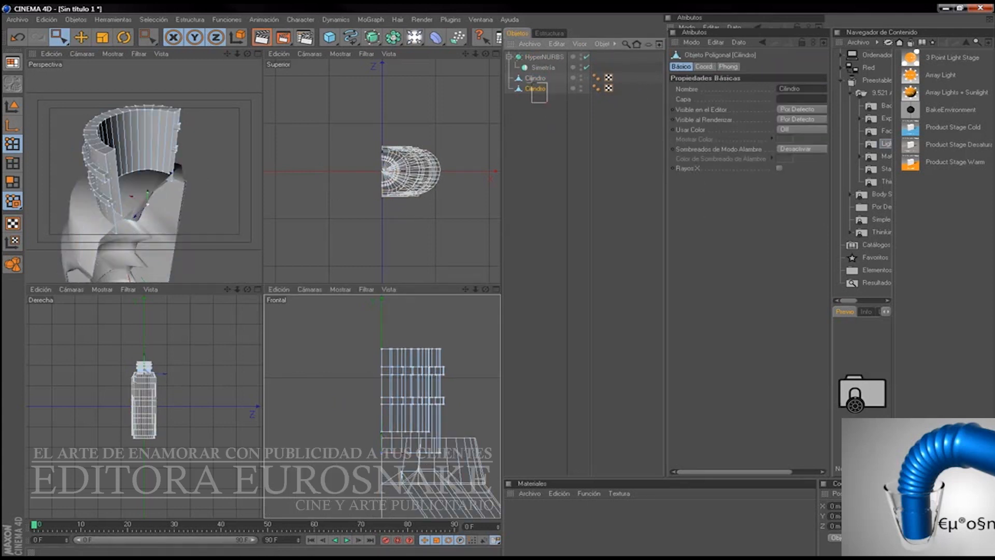
{"action": "left_click_drag", "start_coordinate": [531, 77], "coordinate": [531, 77]}
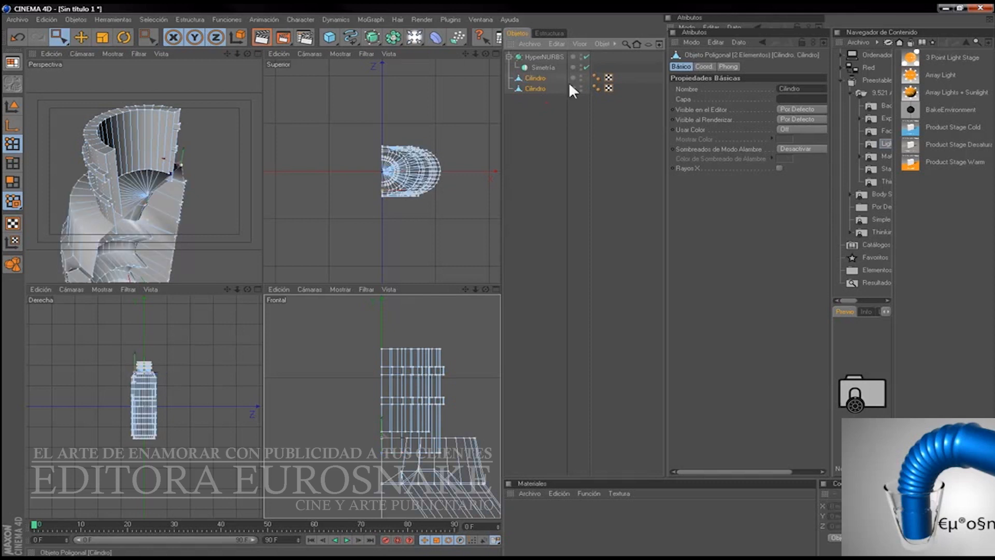
{"action": "right_click", "coordinate": [539, 78]}
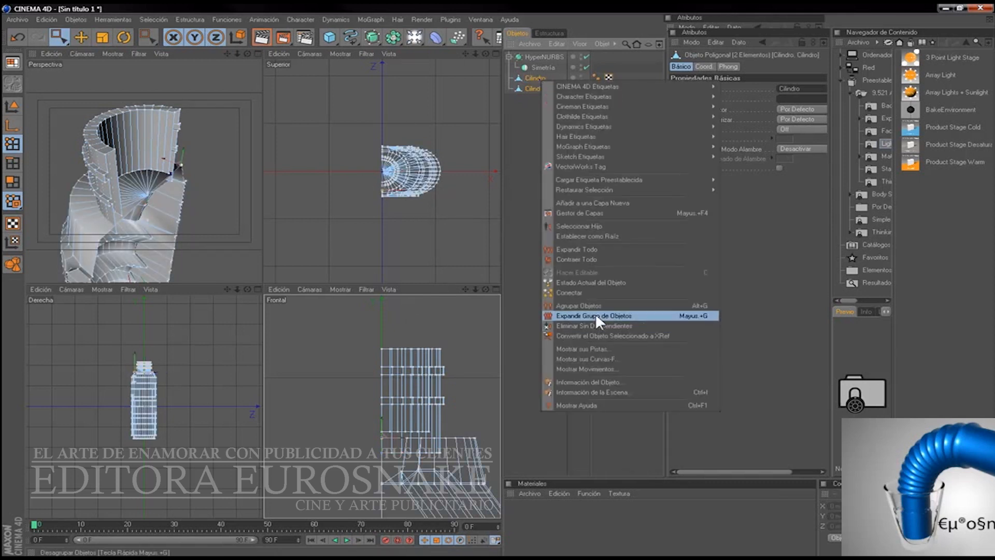
{"action": "left_click", "coordinate": [583, 291]}
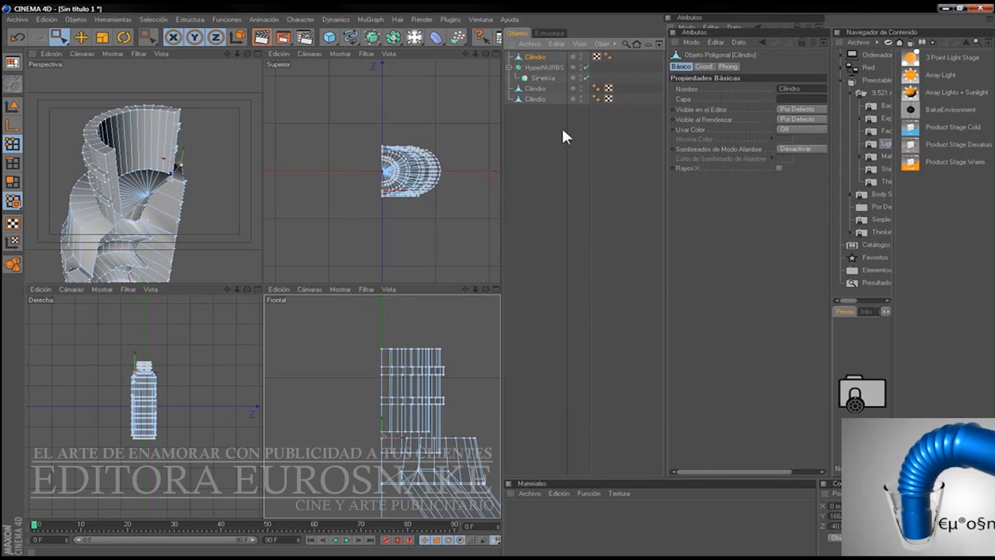
Step: Rename the connected object as BOTE and place it inside the Symmetry object
{"action": "double_click", "coordinate": [534, 55]}
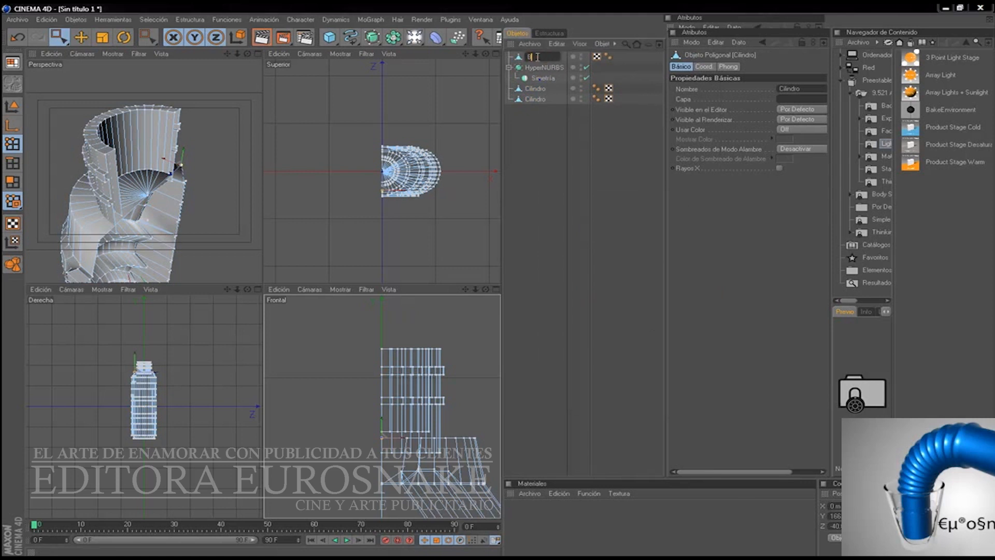
{"action": "type", "text": "BOTE"}
{"action": "key", "text": "Return"}
{"action": "left_click_drag", "start_coordinate": [527, 55], "coordinate": [543, 78]}
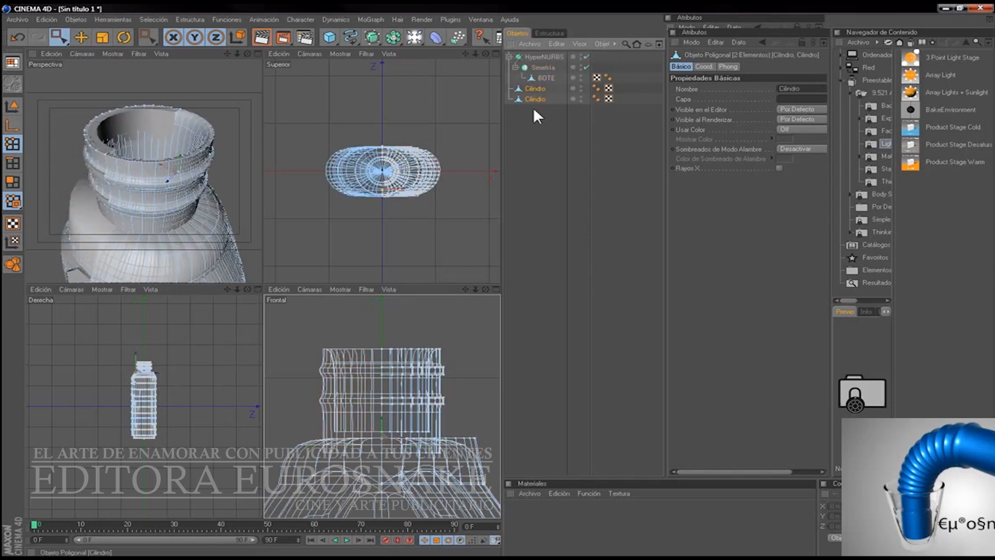
Step: Delete the two original Cilindro objects that were used for the connection
{"action": "left_click_drag", "start_coordinate": [531, 86], "coordinate": [533, 107]}
{"action": "key", "text": "Delete"}
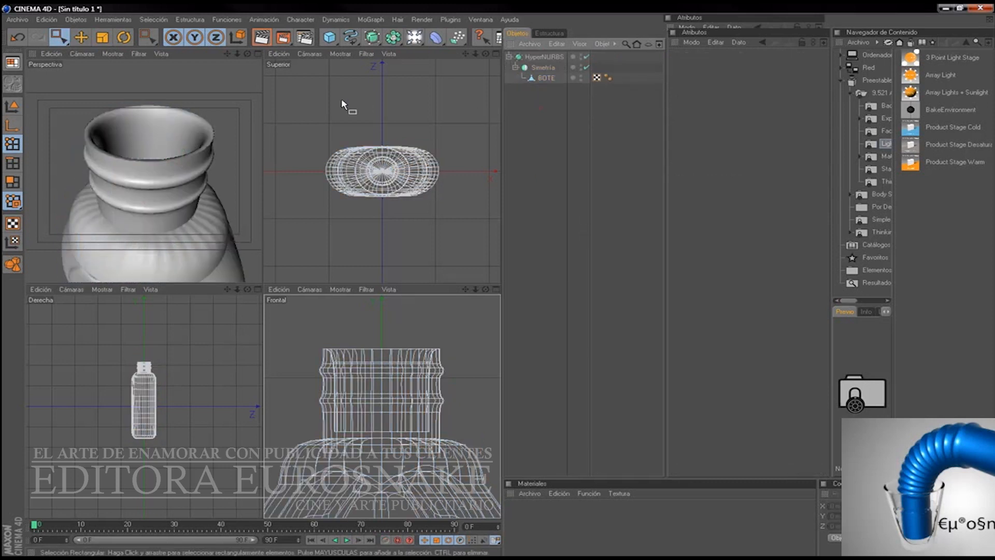
{"action": "left_click_drag", "start_coordinate": [238, 53], "coordinate": [262, 280]}
{"action": "left_click_drag", "start_coordinate": [228, 54], "coordinate": [227, 46]}
{"action": "left_click", "coordinate": [258, 53]}
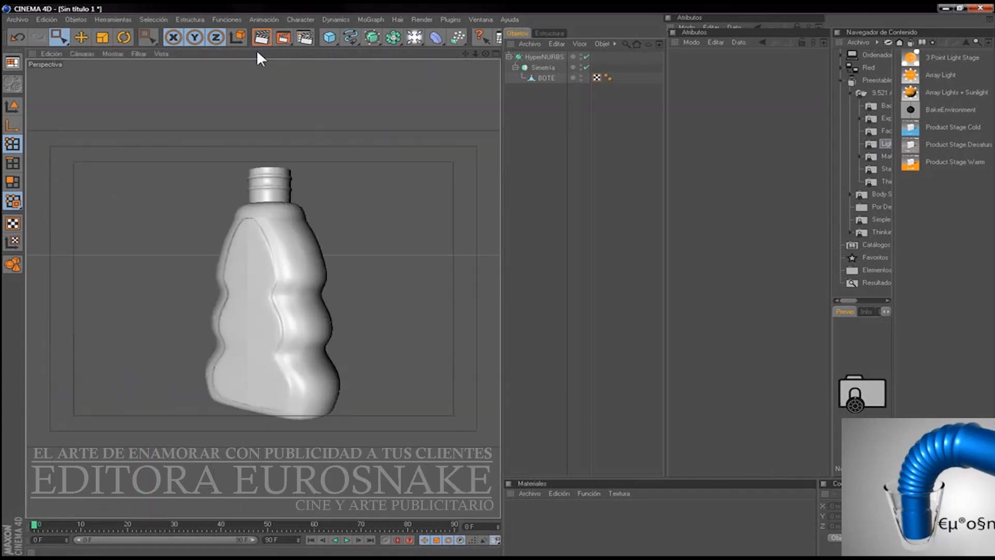
Step: Create a new material for the bottle
{"action": "double_click", "coordinate": [561, 517]}
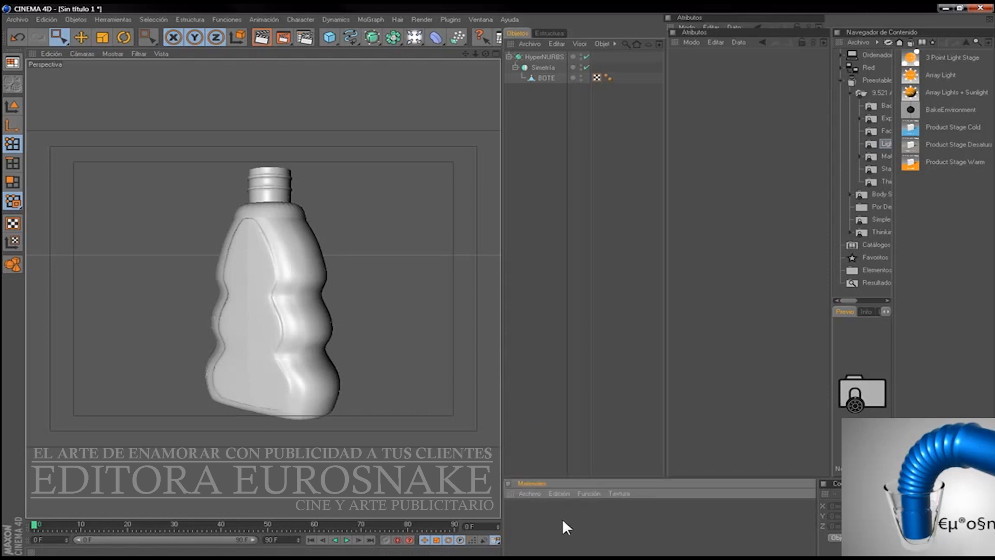
{"action": "double_click", "coordinate": [536, 523]}
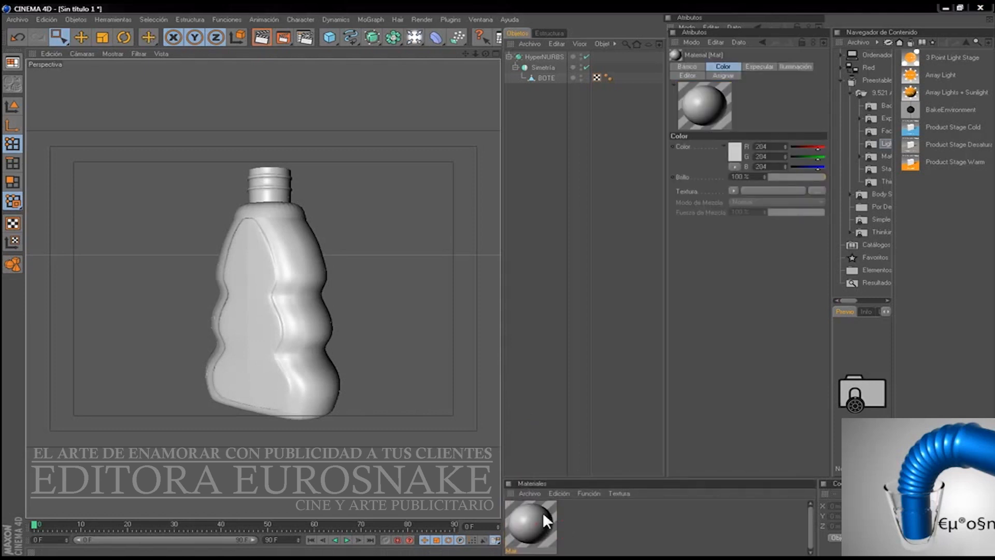
{"action": "left_click_drag", "start_coordinate": [122, 114], "coordinate": [404, 229]}
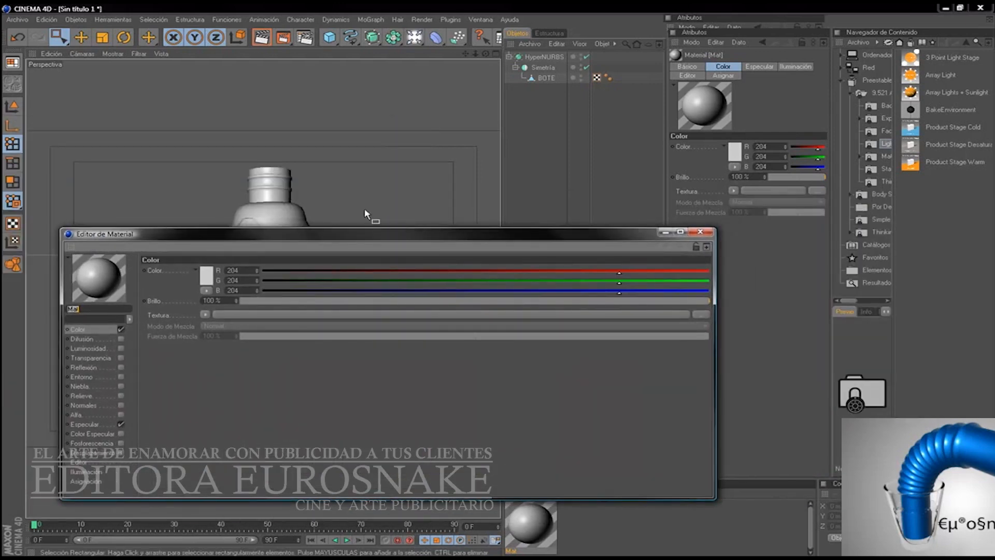
{"action": "left_click", "coordinate": [710, 232]}
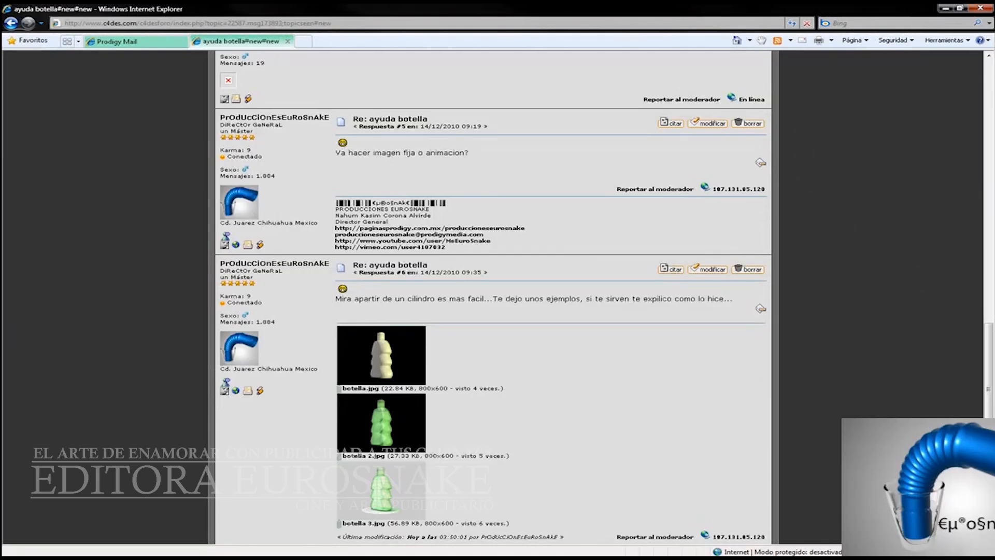
Step: Switch to the forum thread in Internet Explorer and save the green bottle reference image to the desktop as bte
{"action": "scroll", "coordinate": [977, 231], "scroll_direction": "up", "scroll_amount": 15}
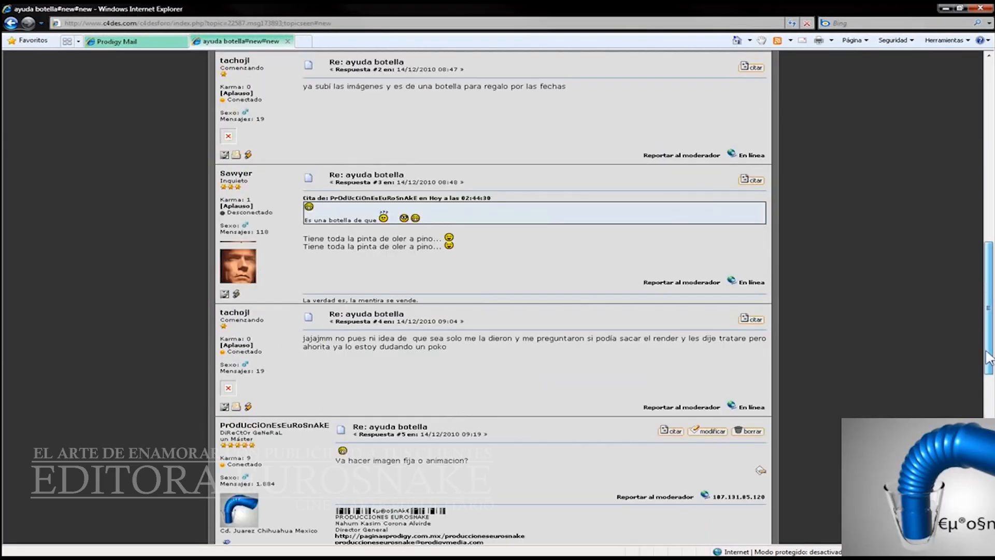
{"action": "left_click", "coordinate": [339, 325]}
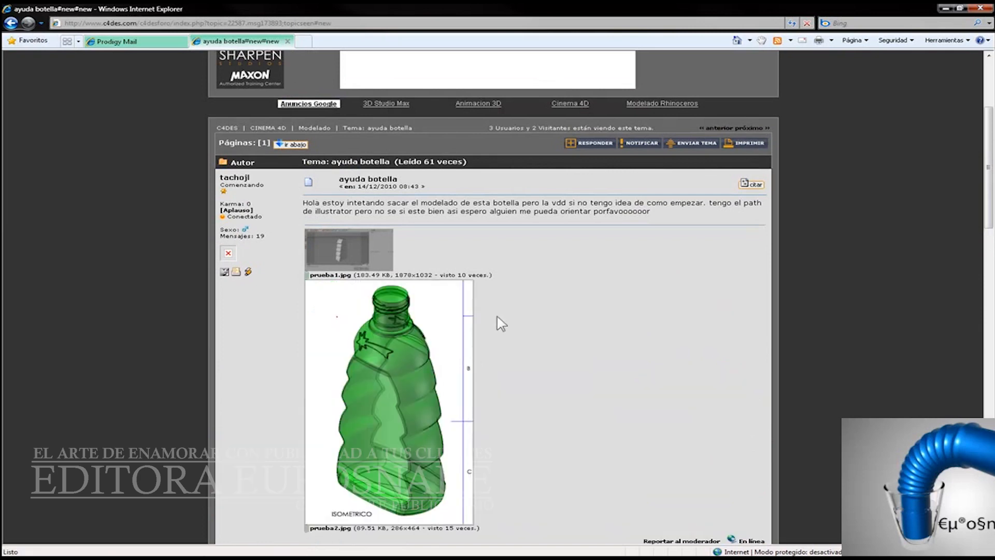
{"action": "right_click", "coordinate": [395, 346]}
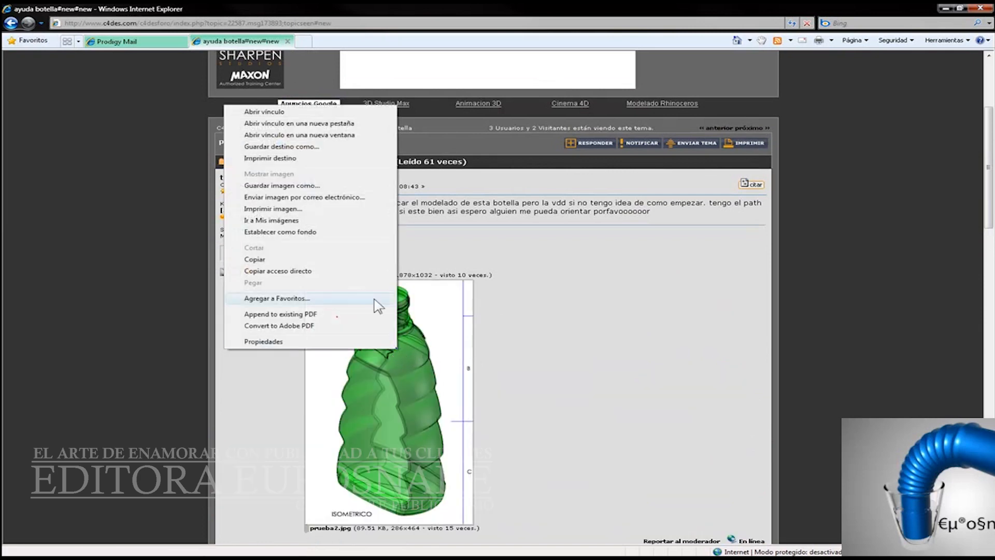
{"action": "left_click", "coordinate": [324, 188]}
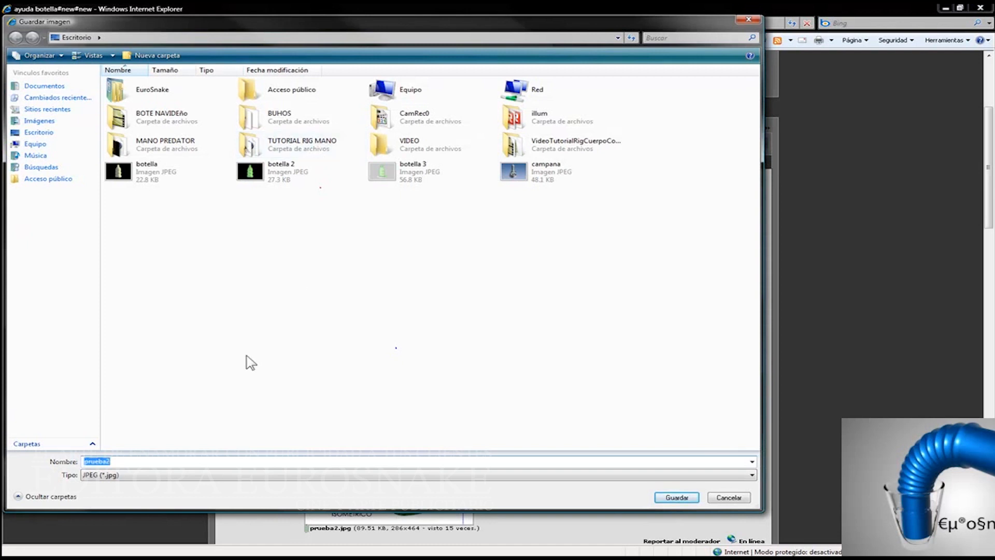
{"action": "type", "text": "bbb"}
{"action": "left_click", "coordinate": [686, 496]}
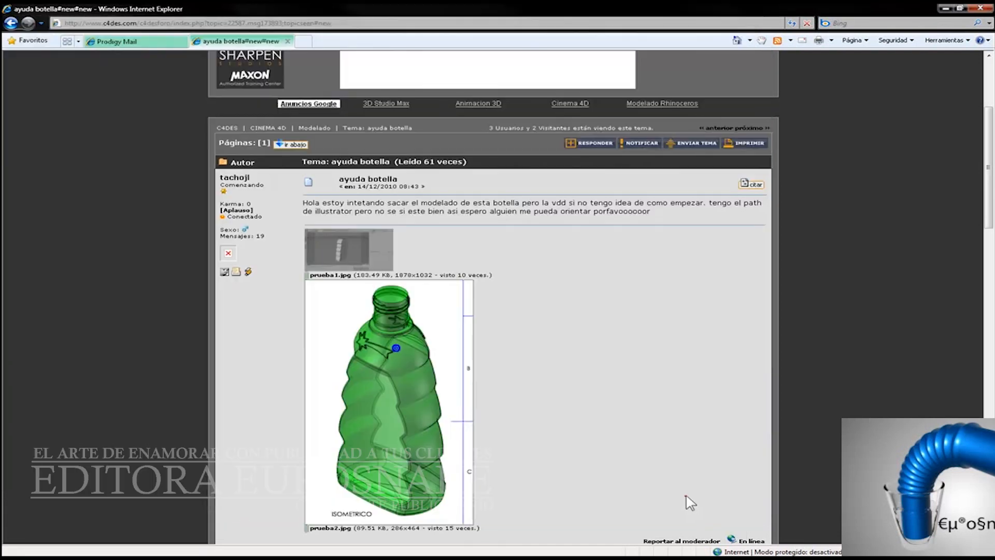
{"action": "left_click", "coordinate": [947, 8]}
Step: Switch to Cinema 4D, open the bte reference image and place it in a narrower window beside the modelled bottle
{"action": "left_click", "coordinate": [18, 19]}
{"action": "left_click", "coordinate": [26, 37]}
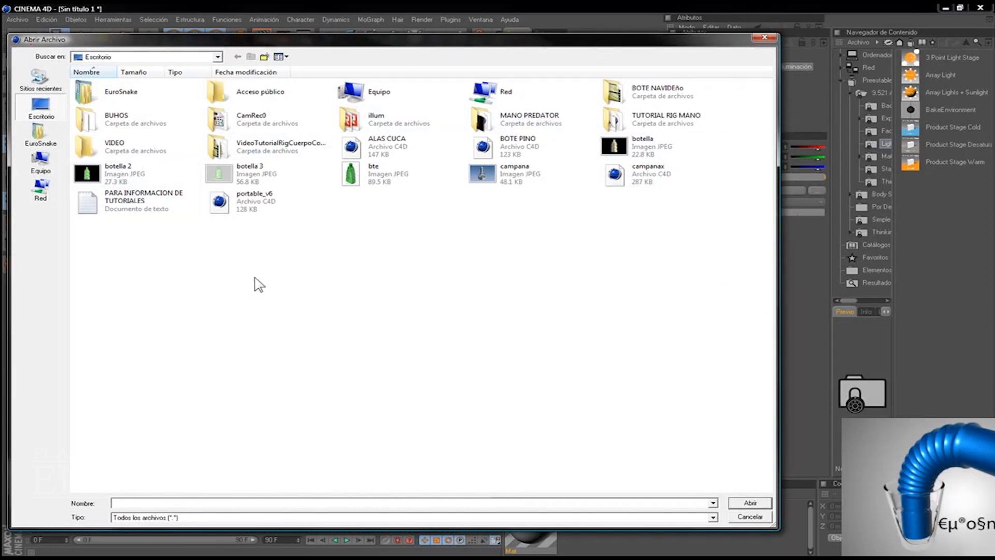
{"action": "left_click", "coordinate": [382, 182]}
{"action": "left_click", "coordinate": [747, 502]}
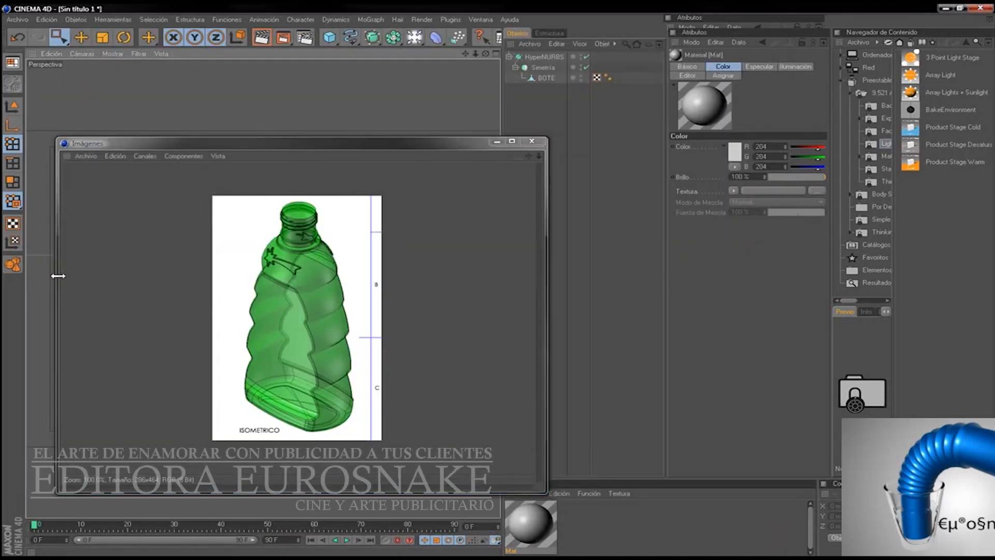
{"action": "left_click_drag", "start_coordinate": [56, 278], "coordinate": [350, 278]}
{"action": "left_click_drag", "start_coordinate": [419, 142], "coordinate": [713, 113]}
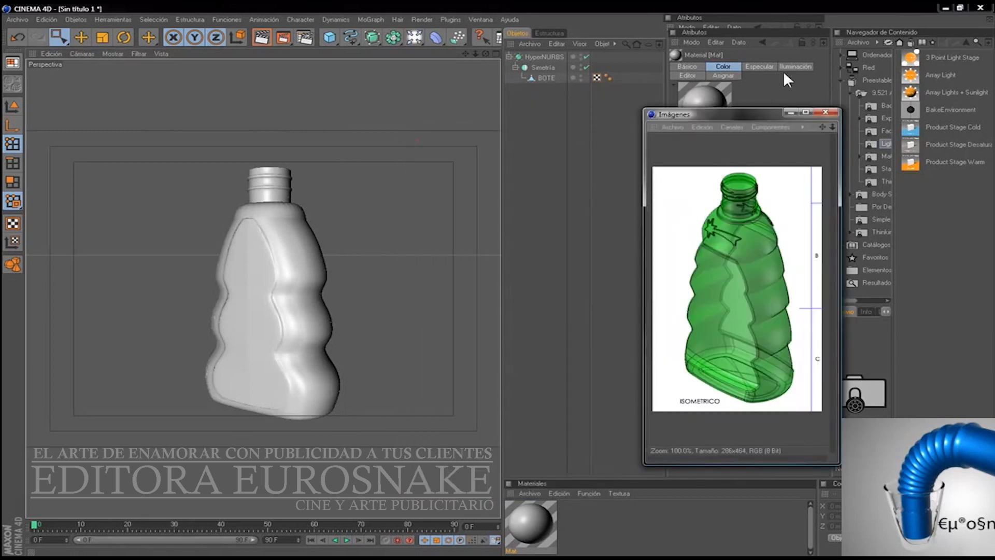
Step: Edit the new material and sample its colour from the green of the reference bottle, R 89, G 154, B 90
{"action": "left_click", "coordinate": [545, 520]}
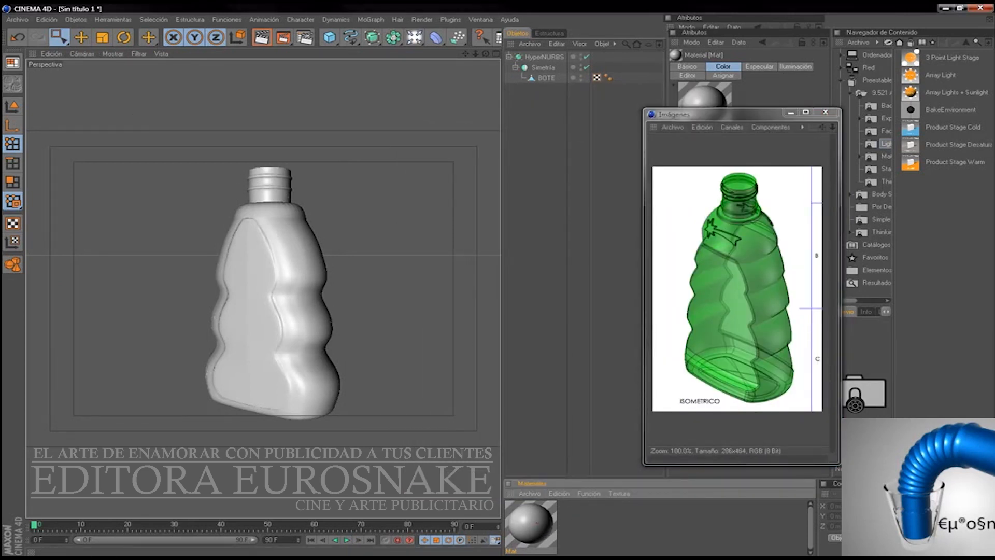
{"action": "double_click", "coordinate": [536, 522]}
{"action": "left_click_drag", "start_coordinate": [424, 73], "coordinate": [458, 61]}
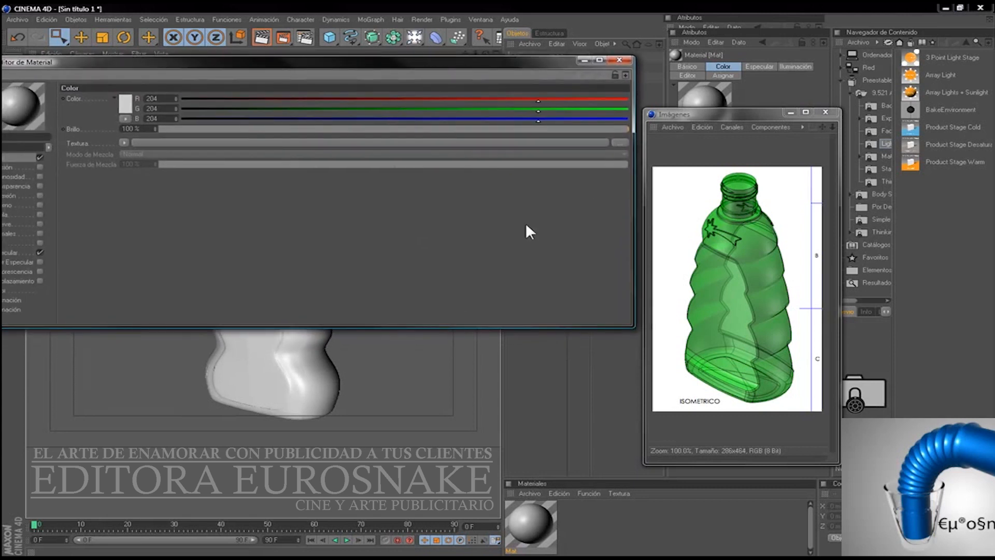
{"action": "left_click_drag", "start_coordinate": [632, 271], "coordinate": [351, 256]}
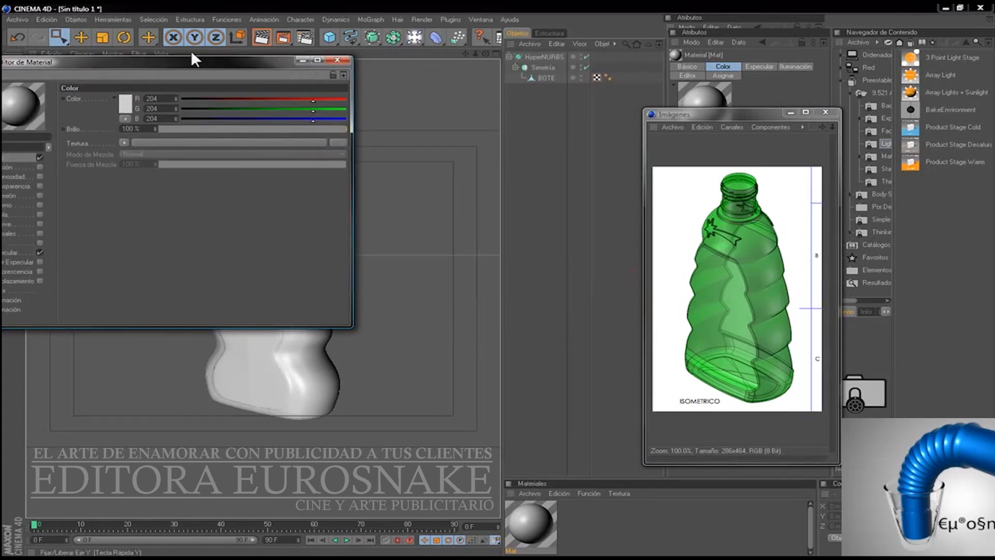
{"action": "left_click_drag", "start_coordinate": [186, 62], "coordinate": [240, 87]}
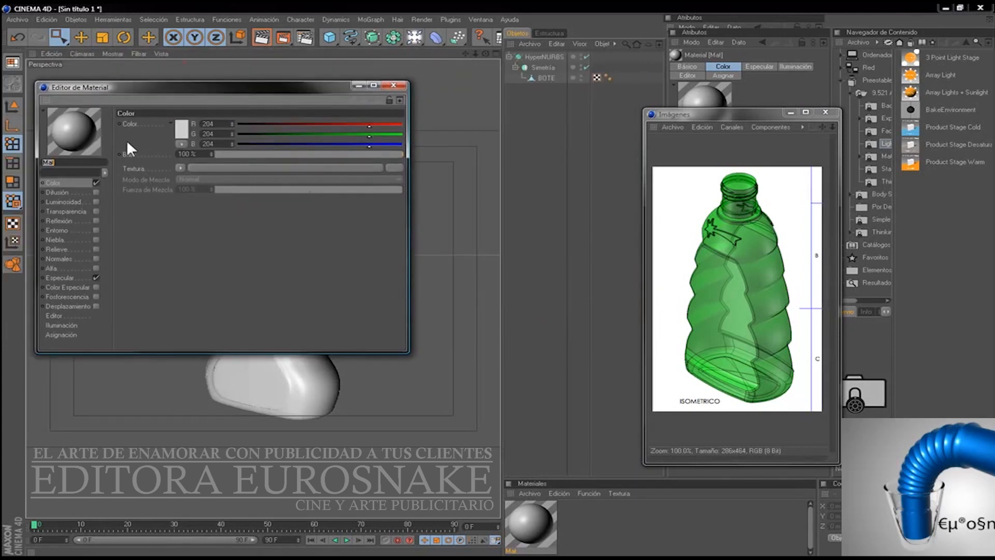
{"action": "left_click", "coordinate": [179, 144]}
{"action": "left_click", "coordinate": [189, 156]}
{"action": "left_click", "coordinate": [742, 305]}
{"action": "left_click", "coordinate": [767, 273]}
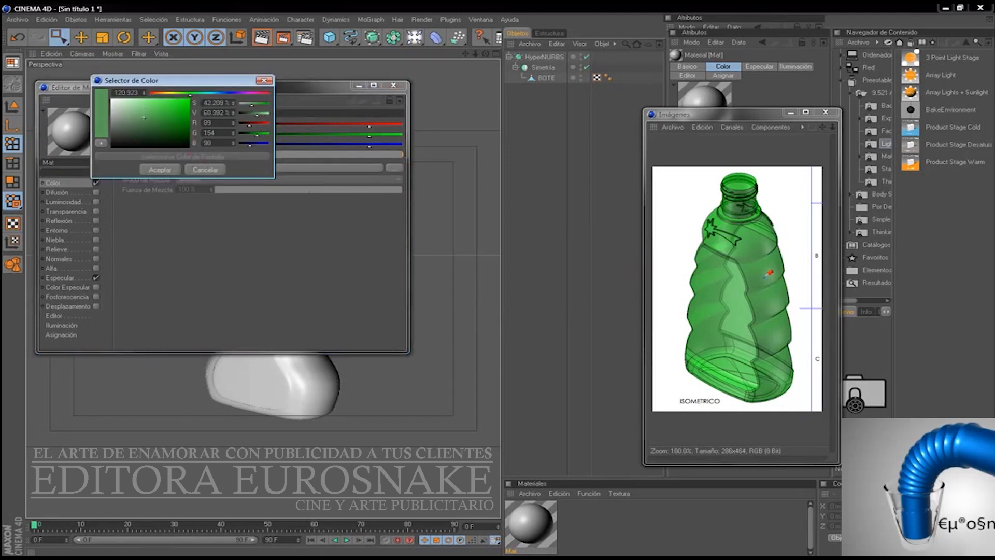
{"action": "left_click", "coordinate": [157, 170]}
Step: Enable the material's Transparency channel and sample its colour from the reference bottle's green, about R 79, G 146, B 79
{"action": "left_click", "coordinate": [96, 211]}
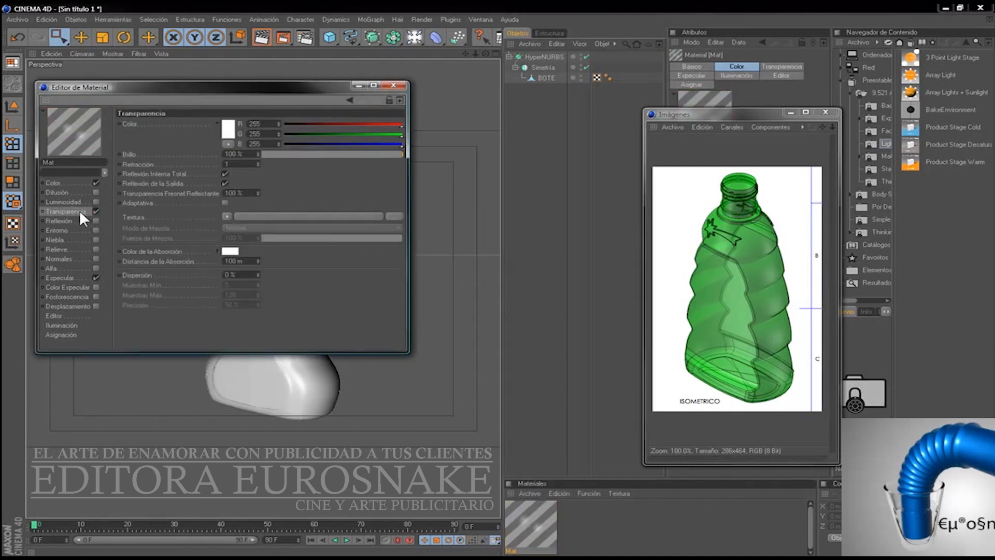
{"action": "left_click", "coordinate": [226, 127]}
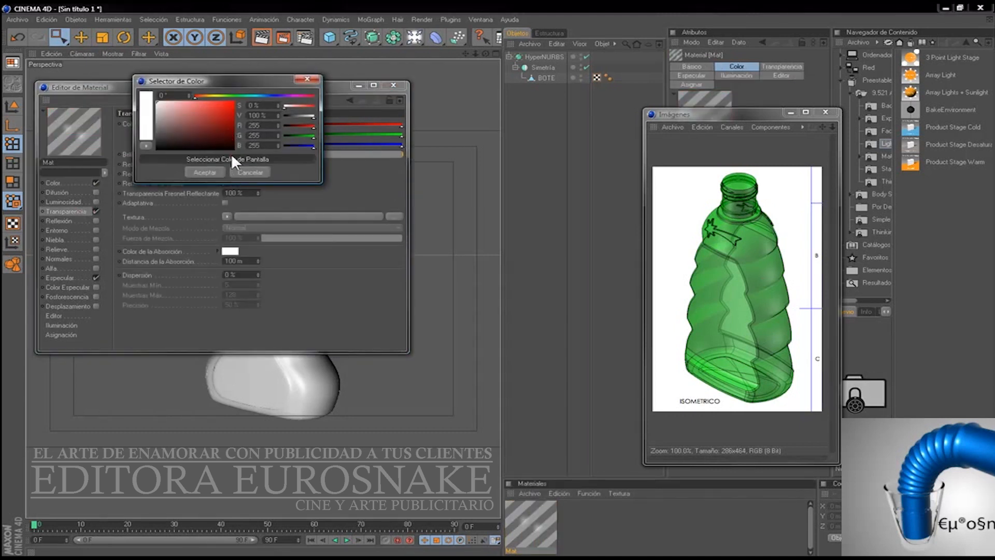
{"action": "left_click", "coordinate": [759, 277]}
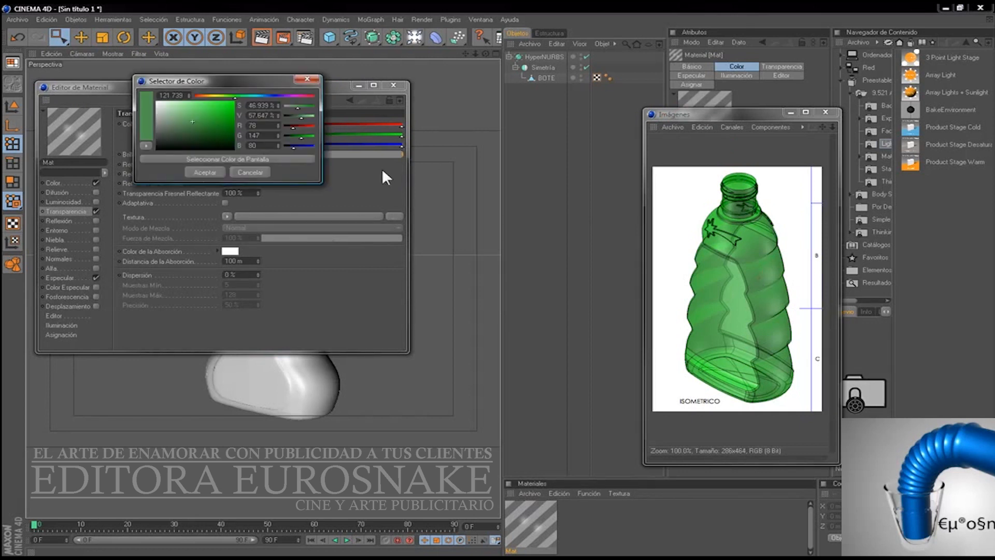
{"action": "left_click", "coordinate": [202, 171]}
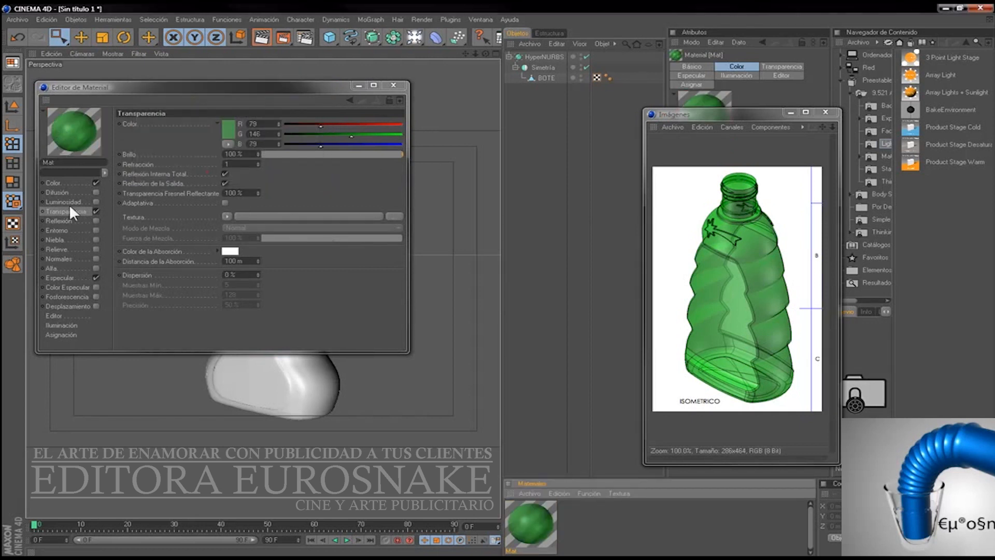
Step: Set the material's specular width and falloff to 100 % each, and close the material editor
{"action": "left_click", "coordinate": [58, 278]}
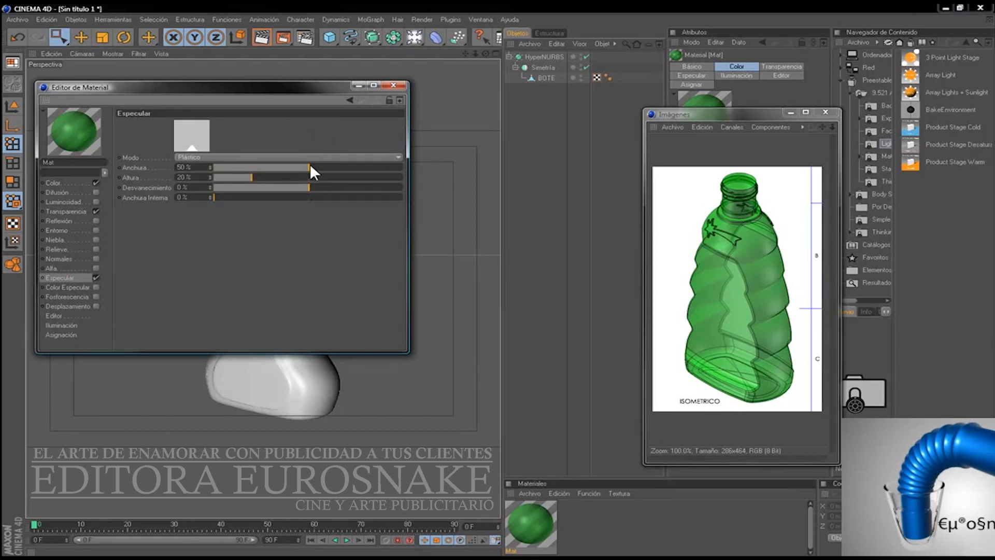
{"action": "left_click_drag", "start_coordinate": [309, 166], "coordinate": [423, 173]}
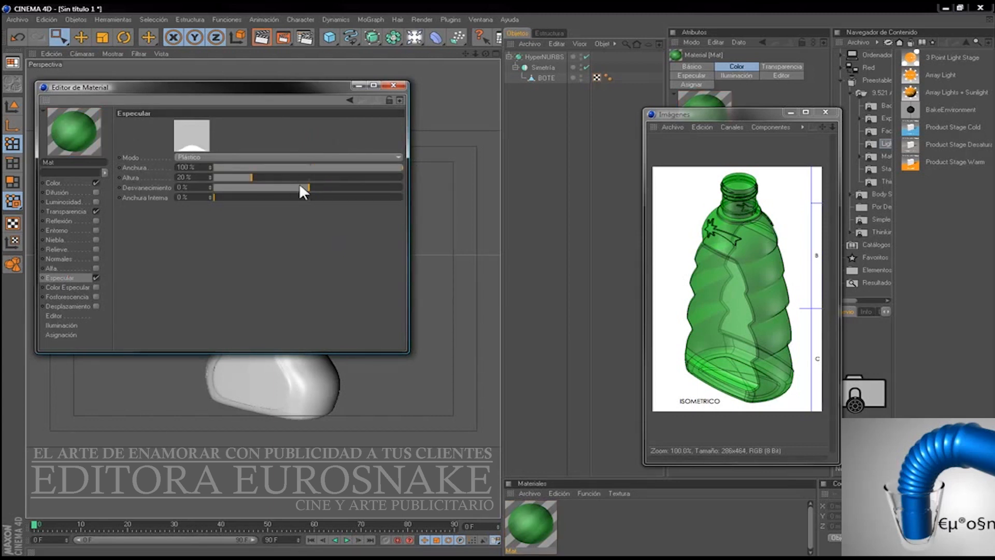
{"action": "left_click_drag", "start_coordinate": [308, 187], "coordinate": [406, 187]}
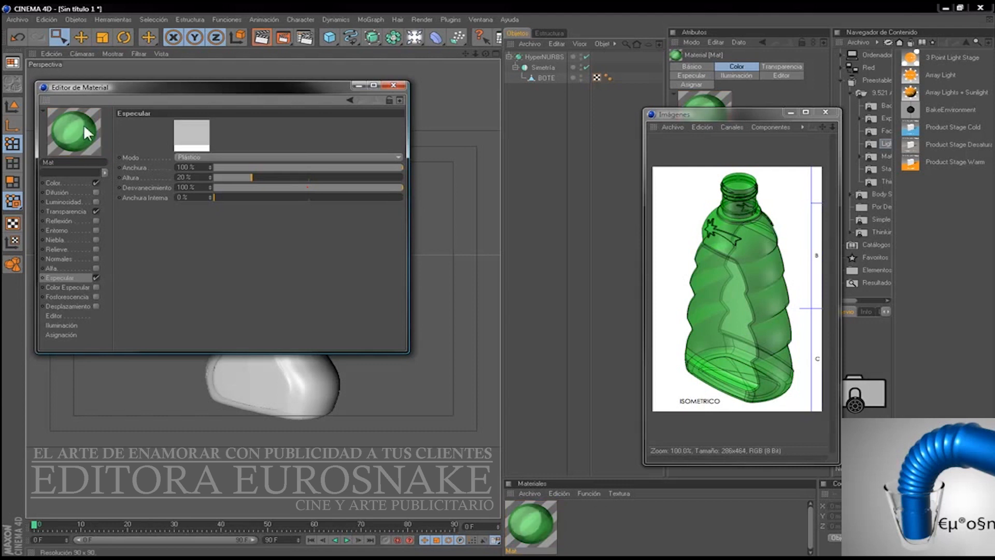
{"action": "left_click", "coordinate": [393, 84]}
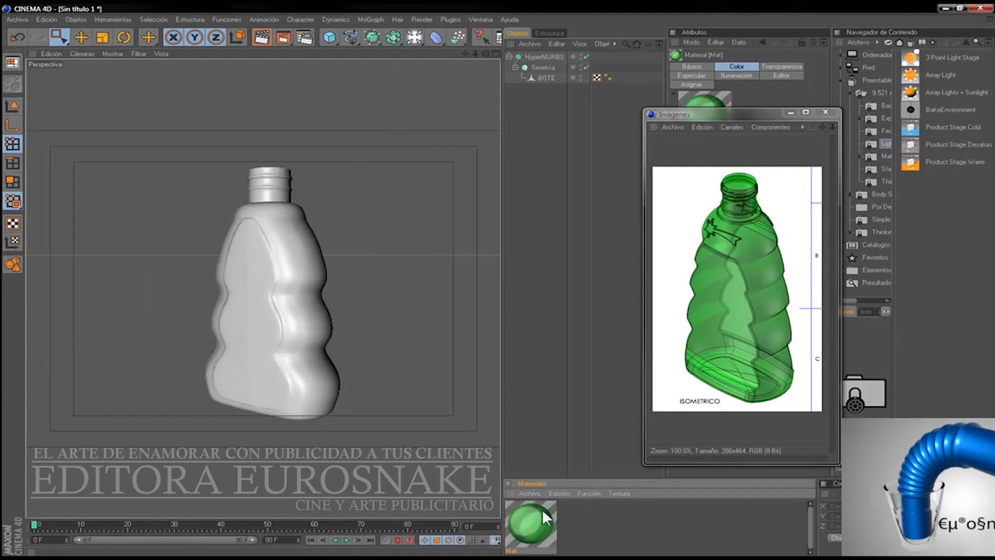
Step: Apply the green material to the BOTE object, close the reference image and add the 3 Point Light Stage preset to the scene
{"action": "left_click_drag", "start_coordinate": [569, 232], "coordinate": [554, 78]}
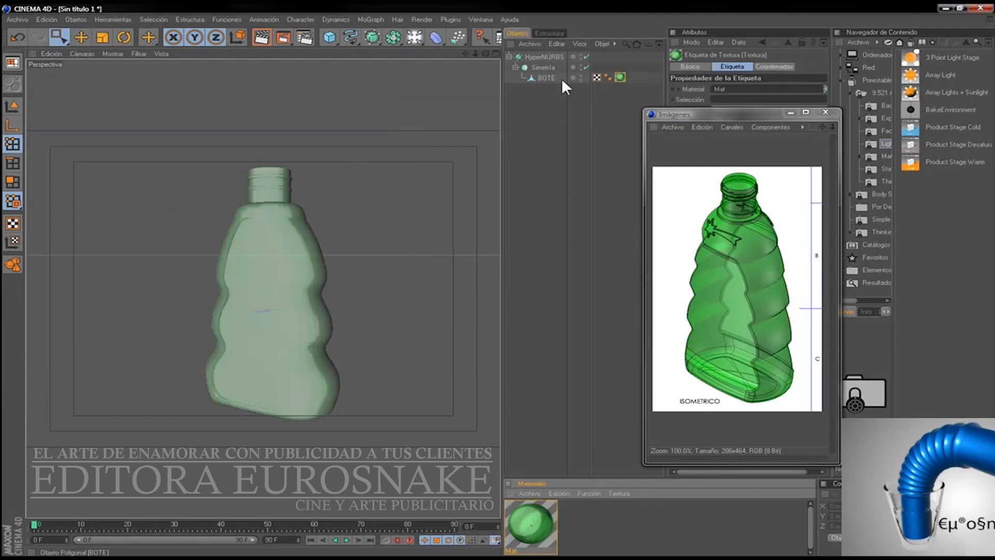
{"action": "mouse_move", "coordinate": [485, 54]}
{"action": "left_mouse_down"}
{"action": "mouse_move", "coordinate": [469, 57]}
{"action": "mouse_move", "coordinate": [464, 81]}
{"action": "mouse_move", "coordinate": [487, 57]}
{"action": "left_mouse_up"}
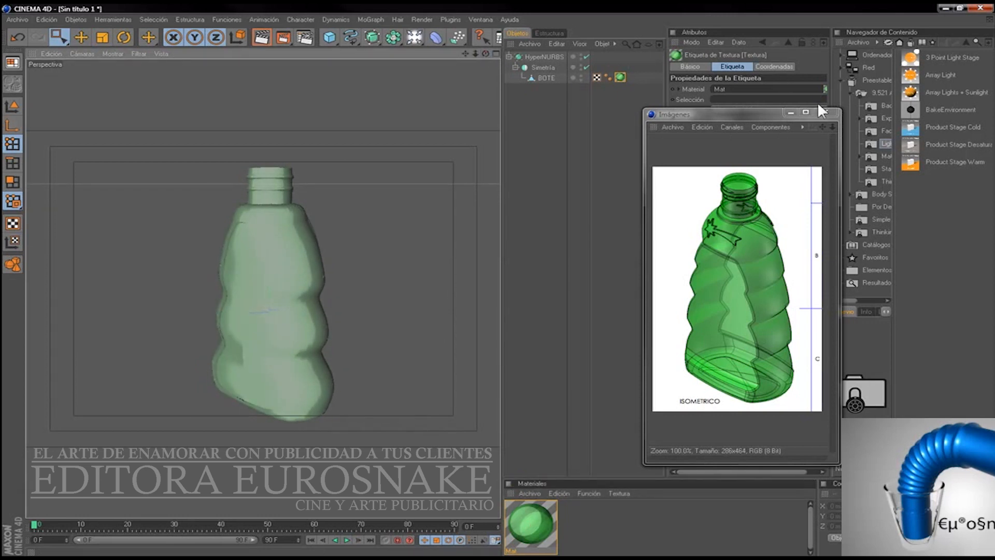
{"action": "left_click", "coordinate": [828, 113]}
{"action": "double_click", "coordinate": [945, 55]}
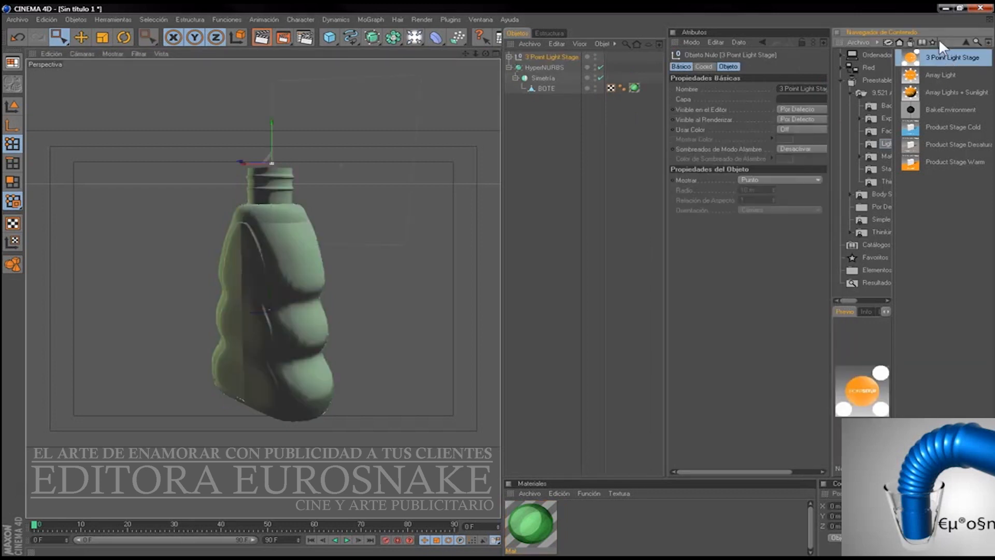